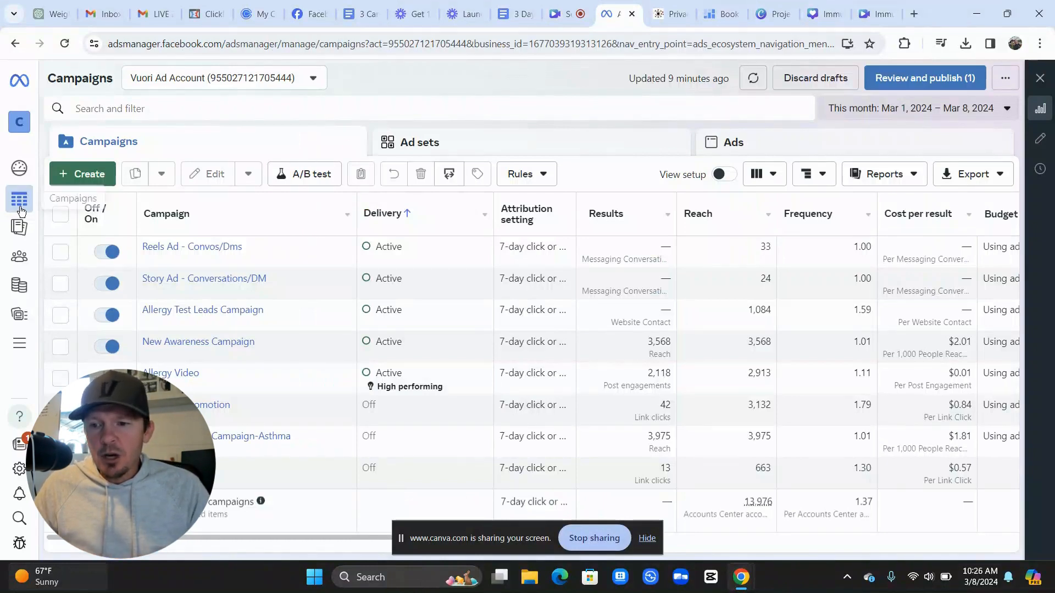
Create a new campaign with the Leads objective using the Manual leads campaign setup
mouse_move(20, 199)
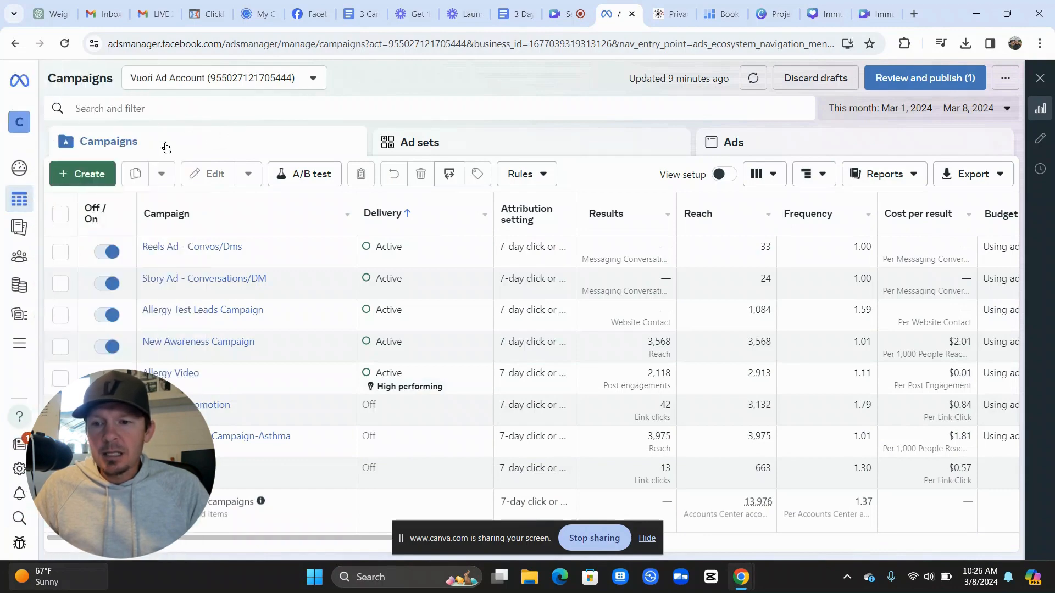
click(85, 173)
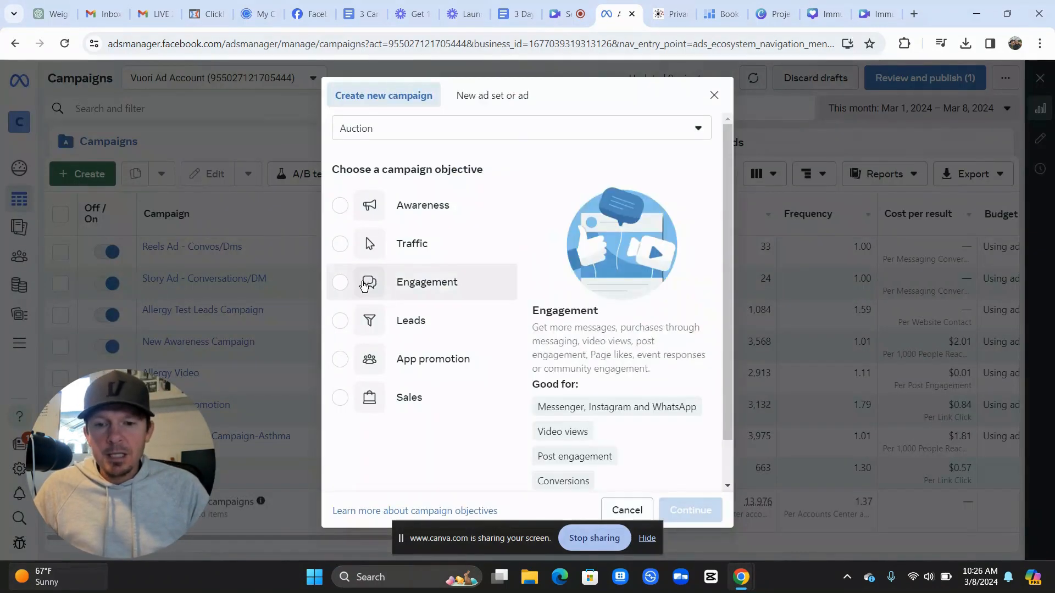
mouse_move(415, 313)
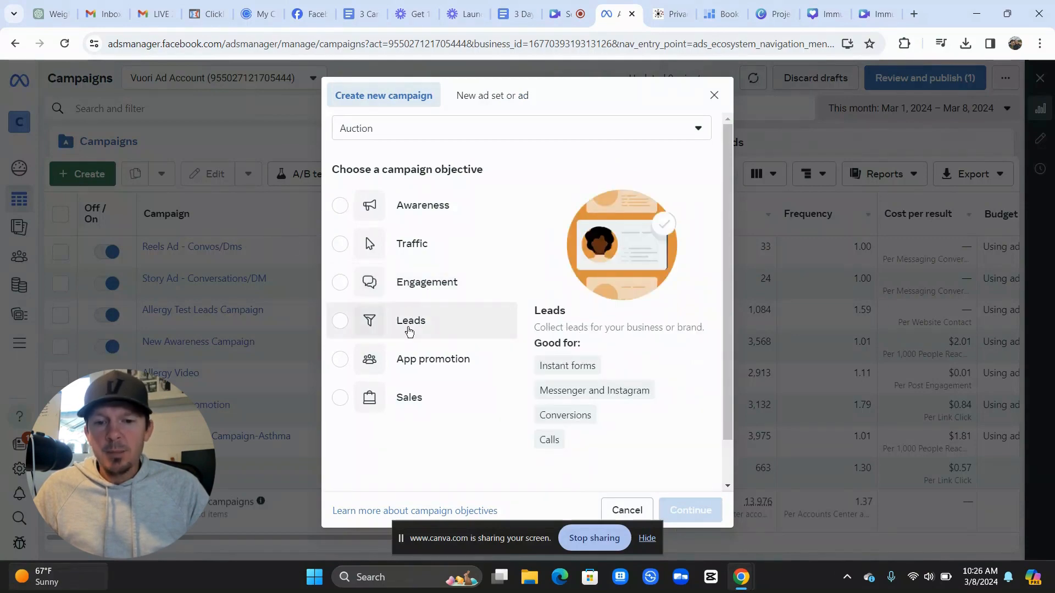
click(408, 331)
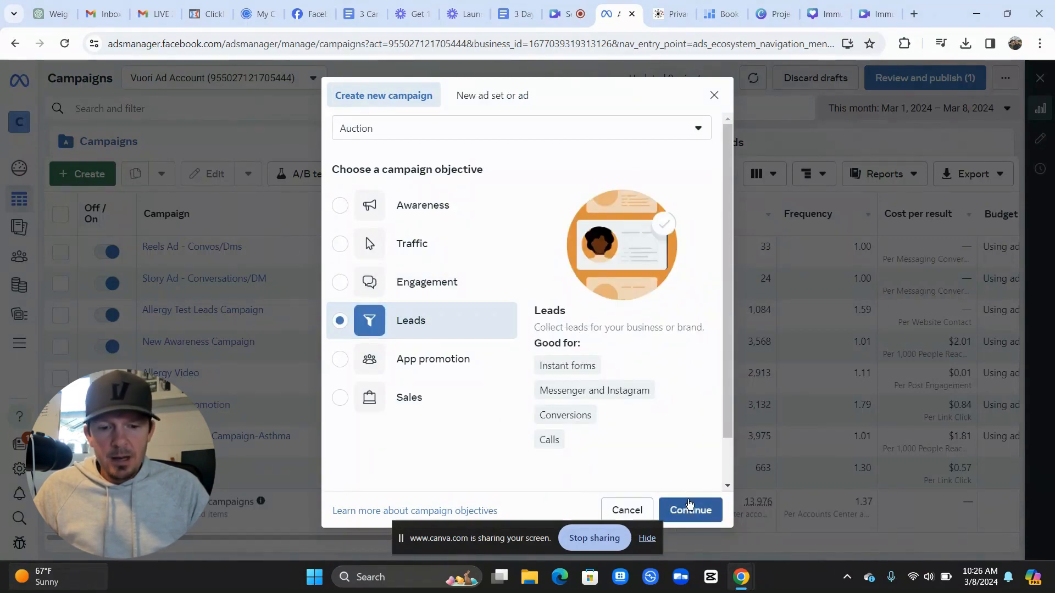
click(689, 508)
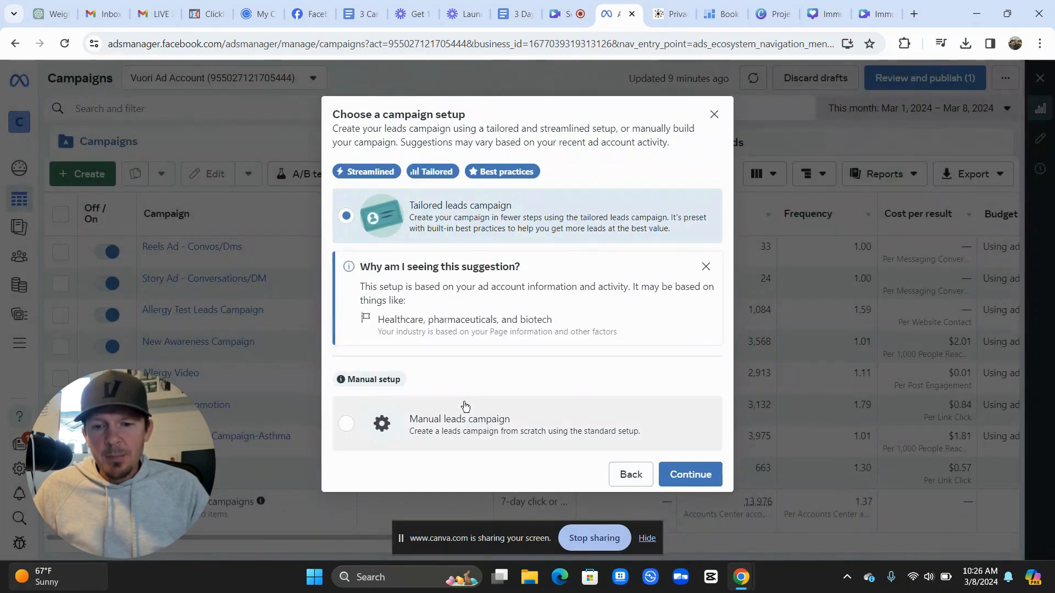
click(459, 418)
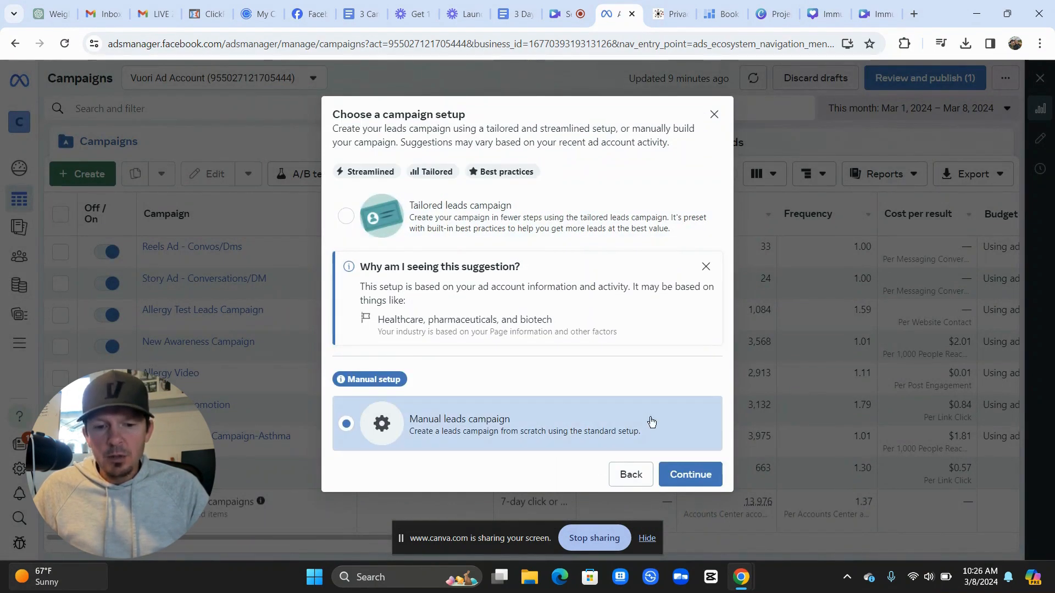
click(685, 474)
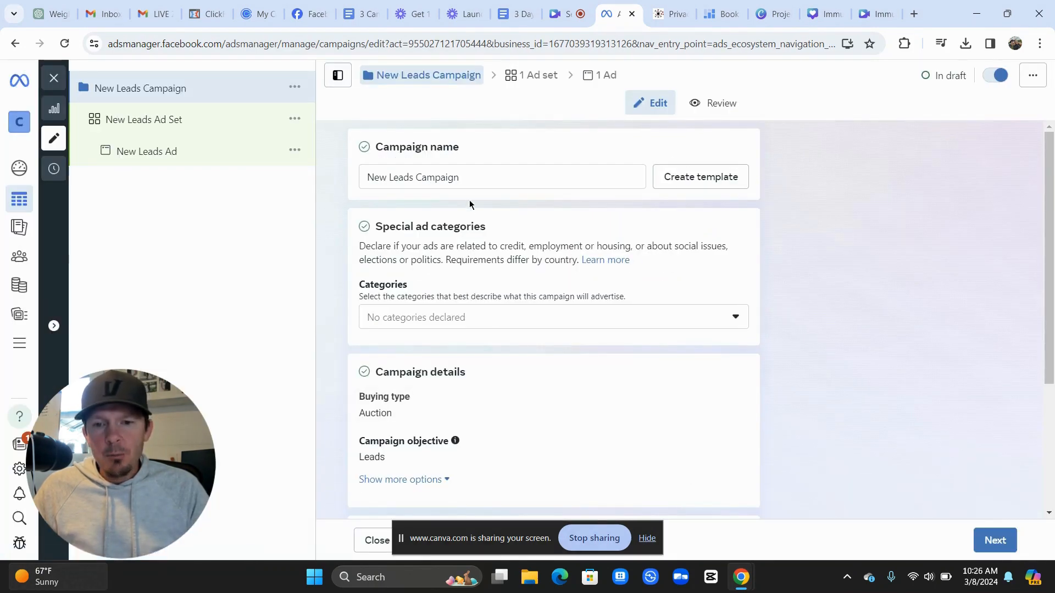
Rename the campaign to 'Immunity Drip - Offer - Lead Form' and continue to the ad set
drag(467, 182, 365, 177)
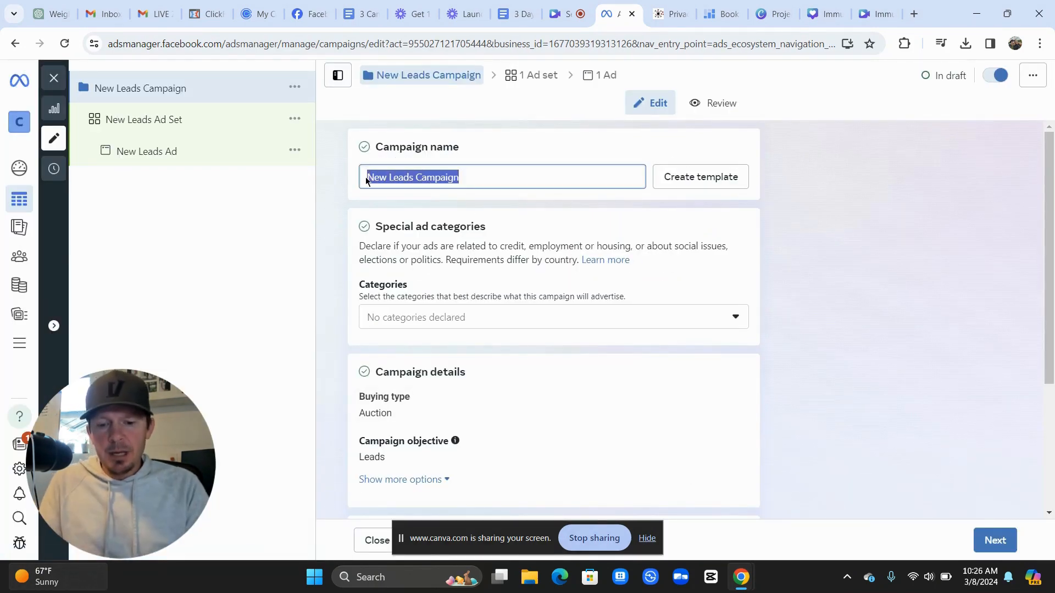
text(Immunit)
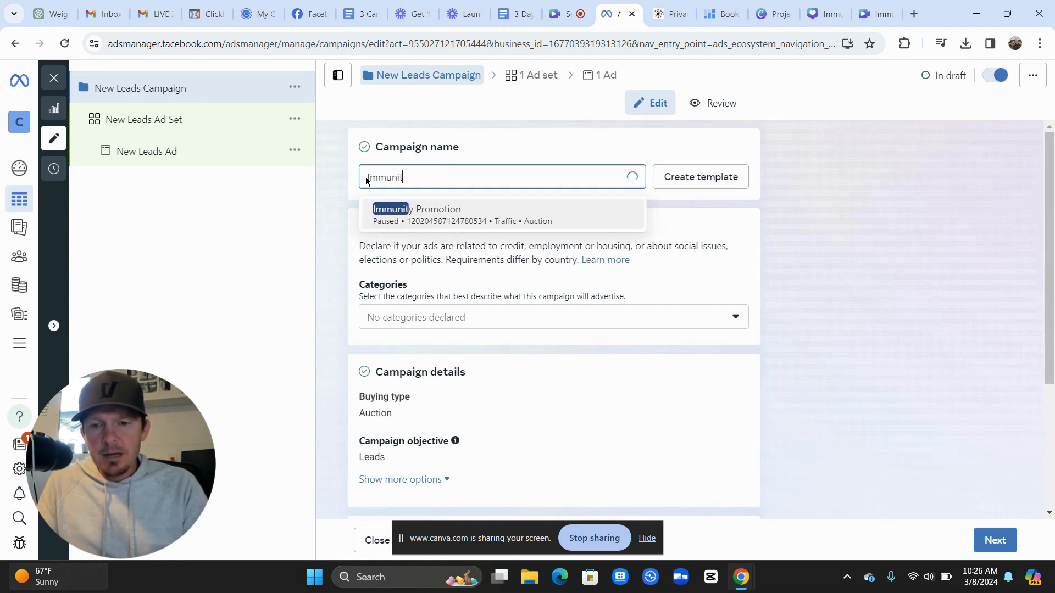
text(y Drip)
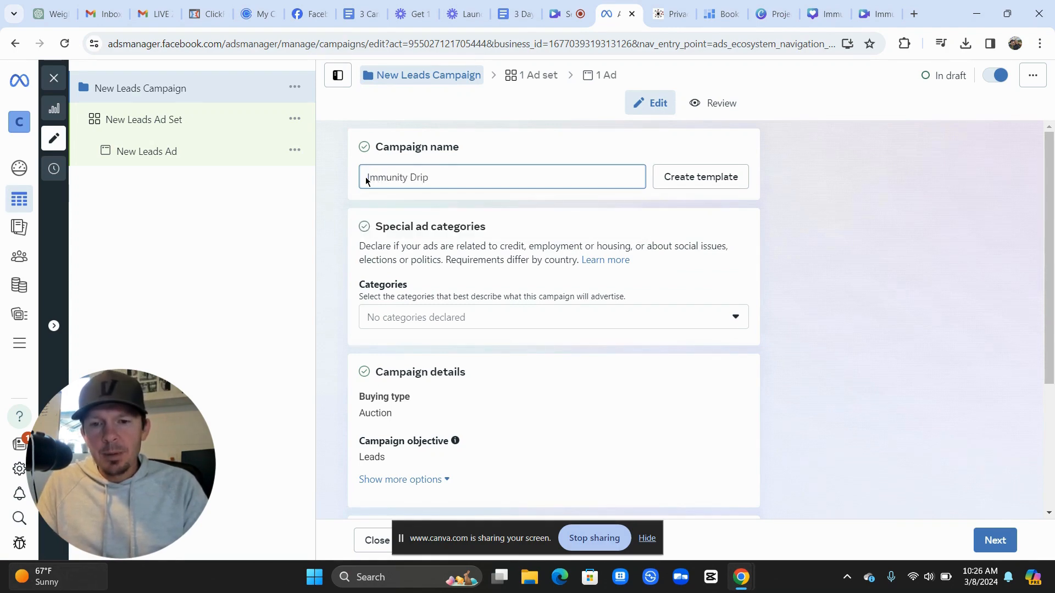
text( _)
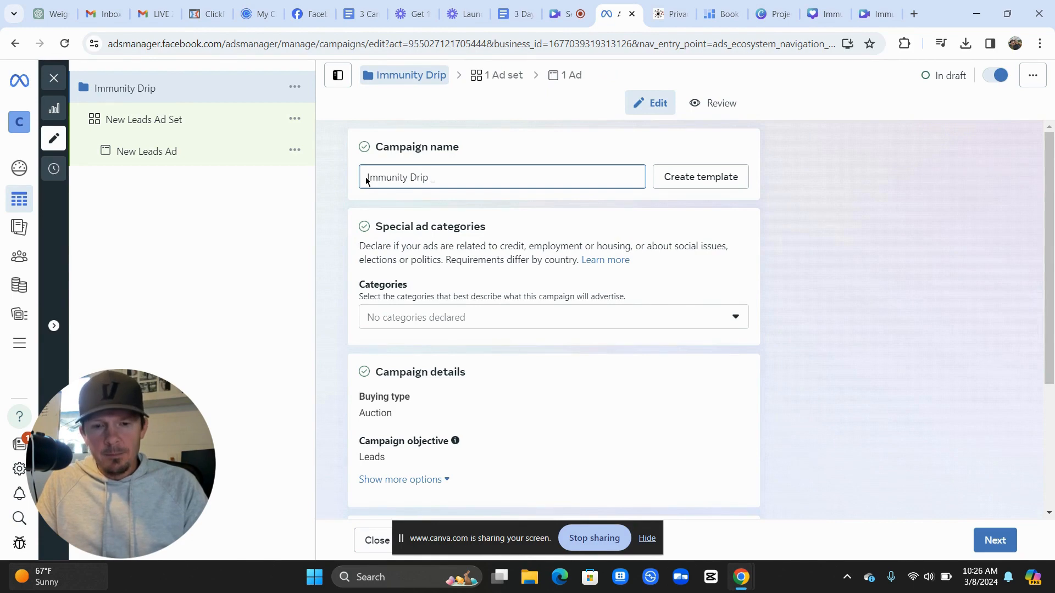
key(BackSpace)
text(- )
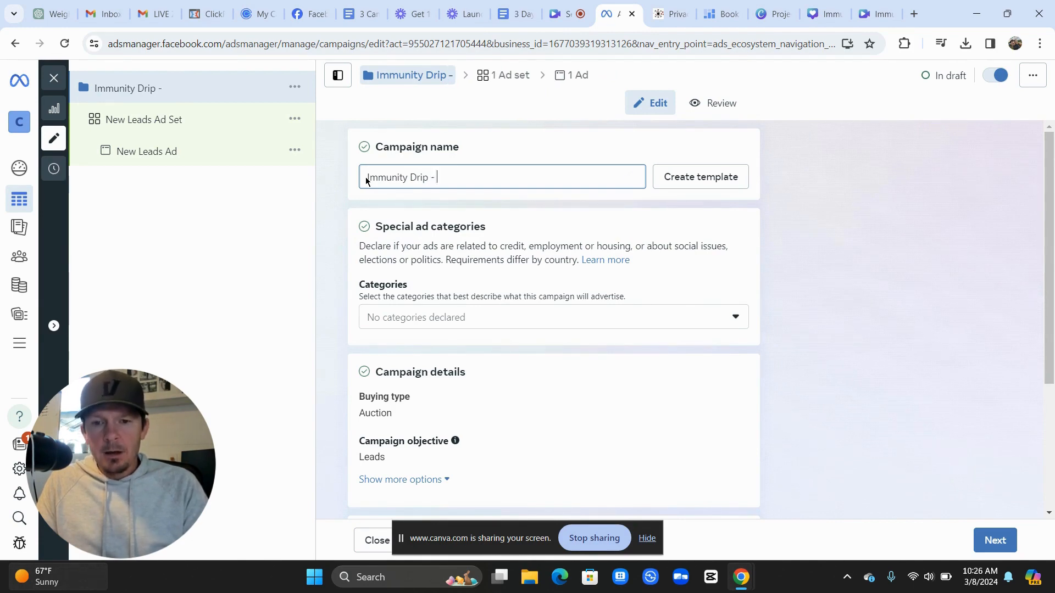
text(Offer -)
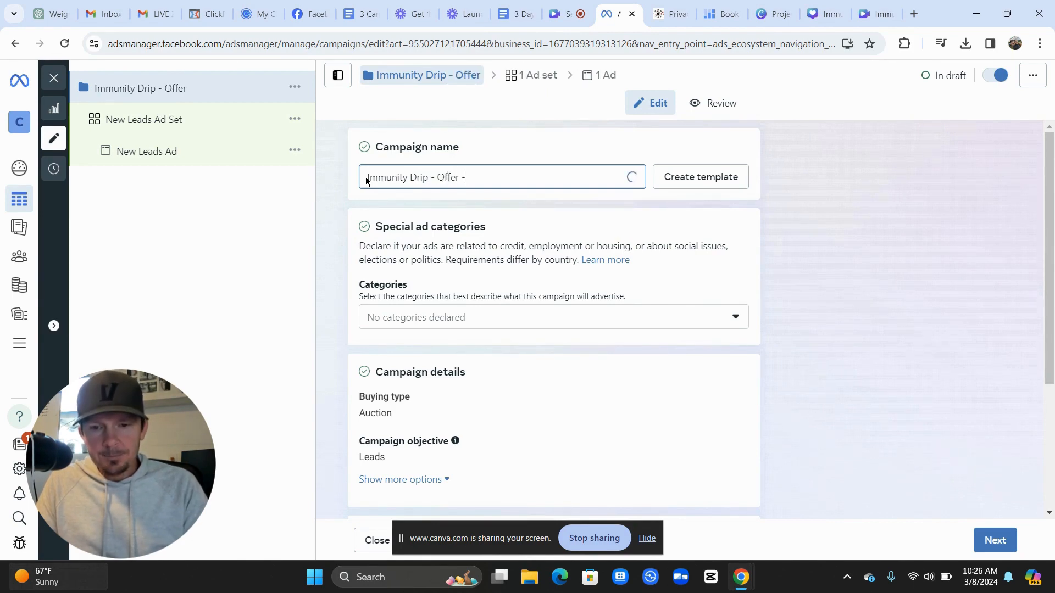
text( Lead)
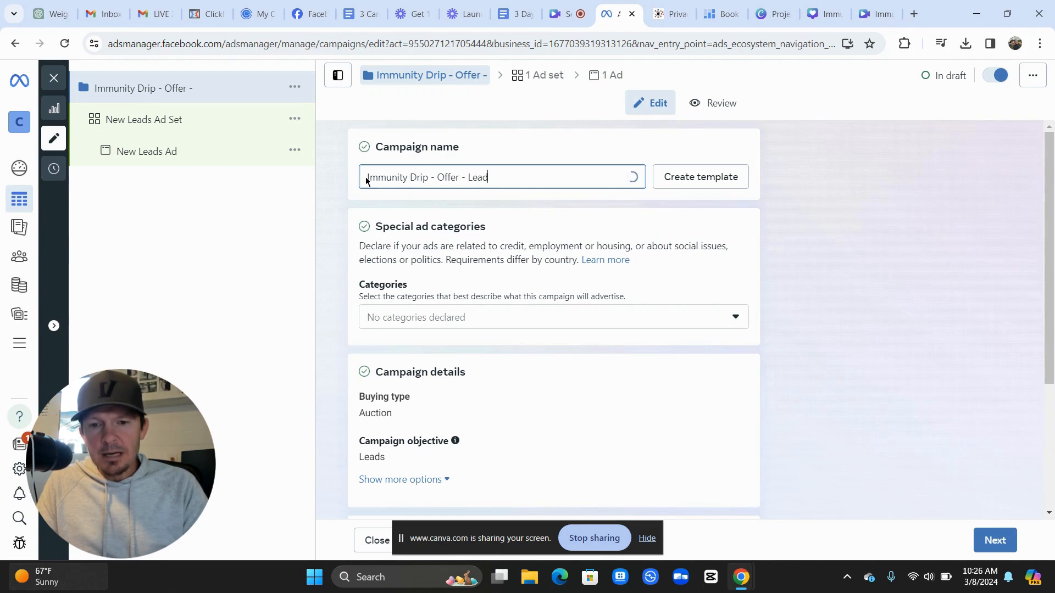
text( Form)
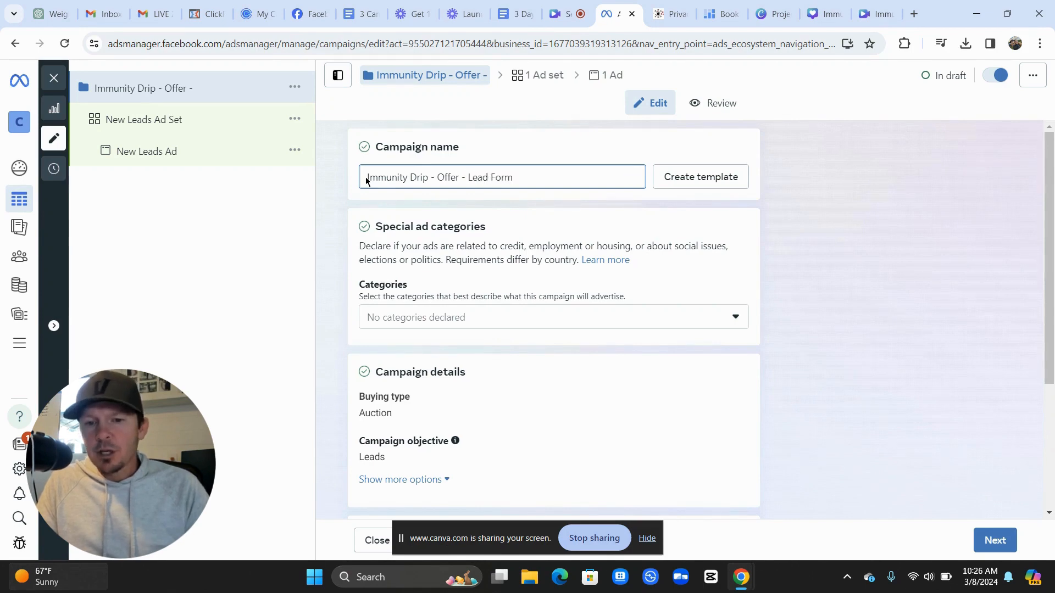
scroll(346, 259, down, 4)
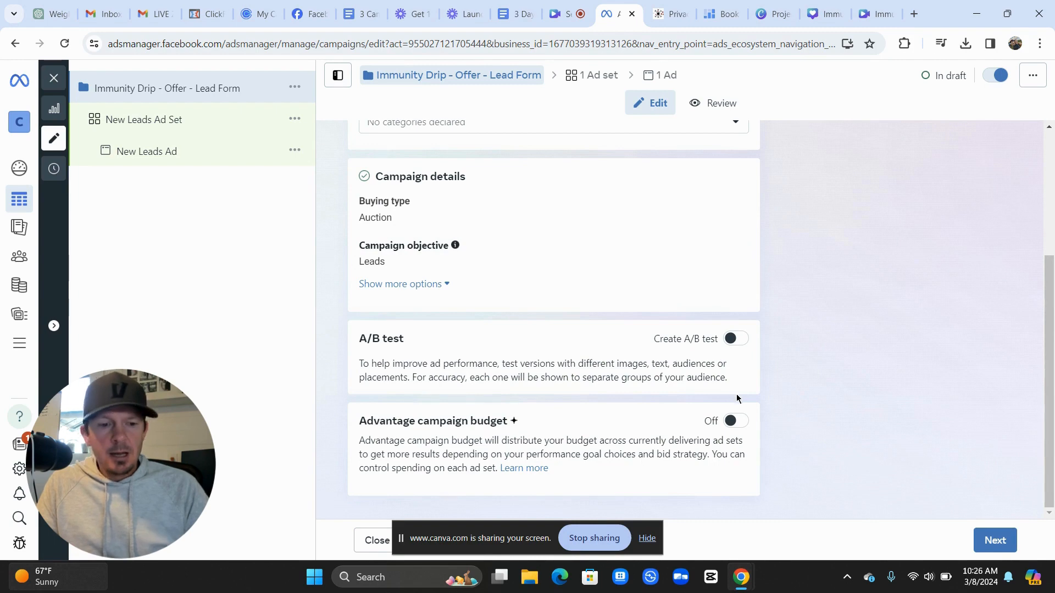
click(986, 539)
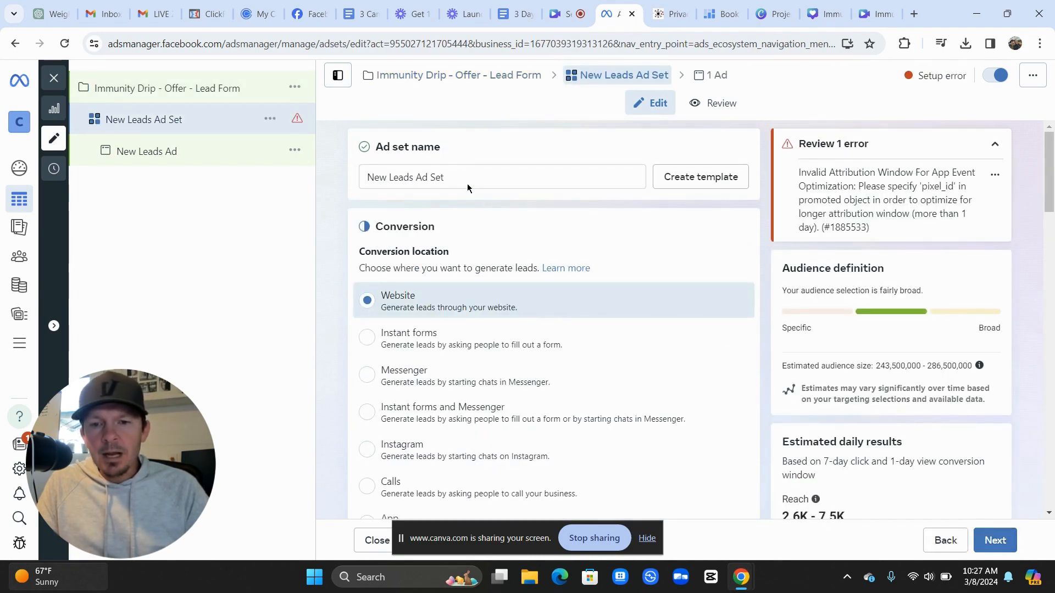
Name the ad set 'Ad Set 1'
drag(456, 177, 361, 183)
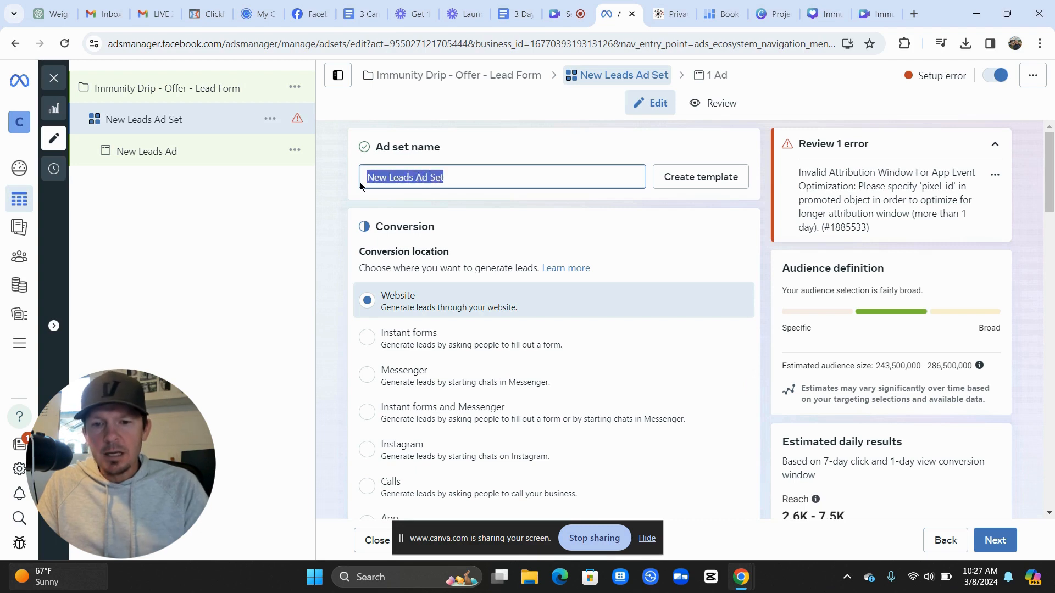
text(Ad S)
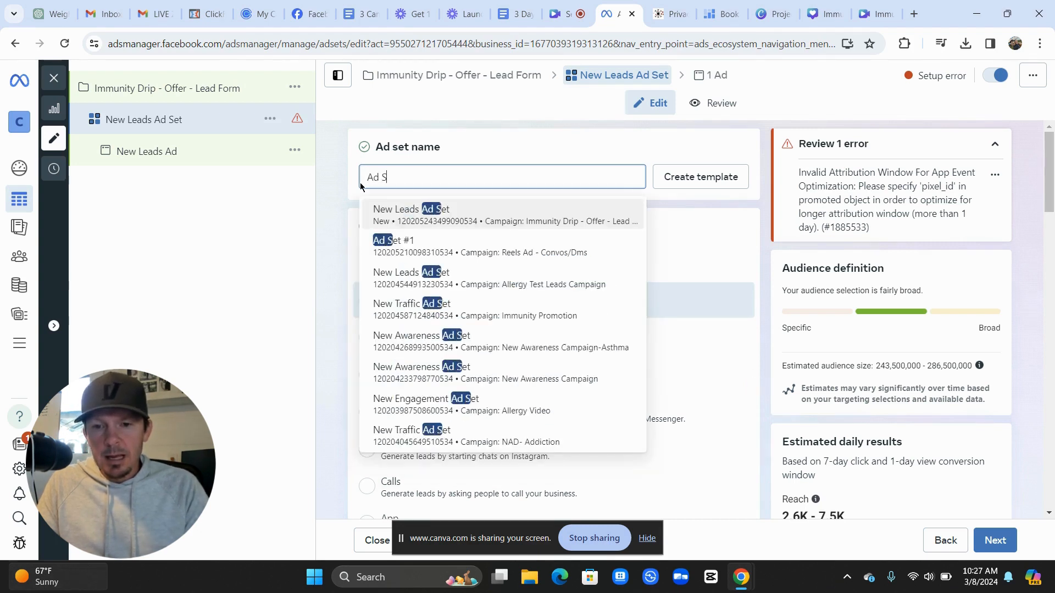
text(et 1)
click(331, 220)
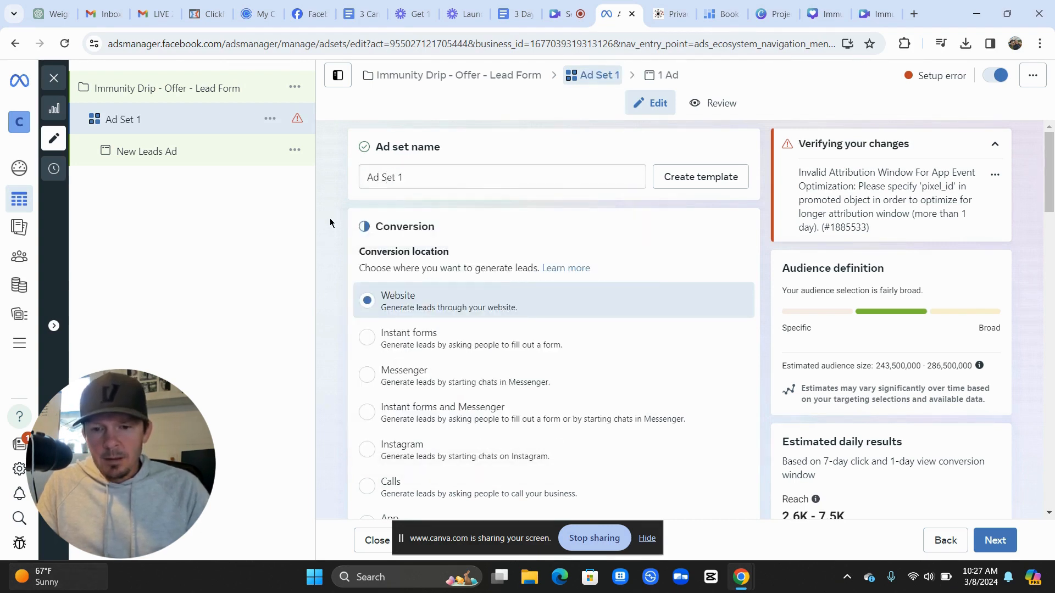
Set the conversion location to Instant forms and scroll down to Budget & schedule
scroll(329, 220, down, 2)
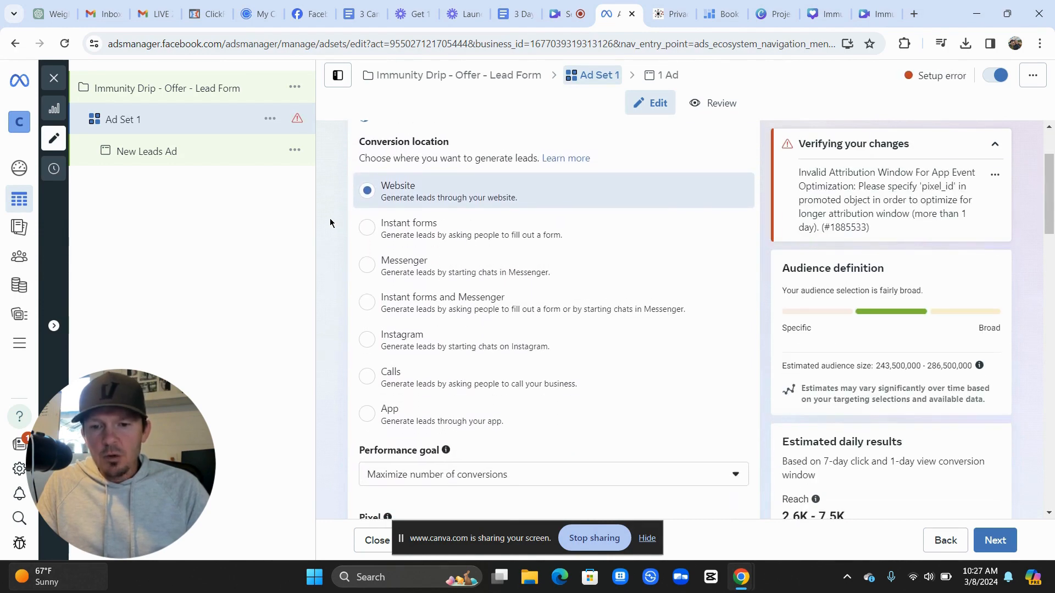
click(423, 232)
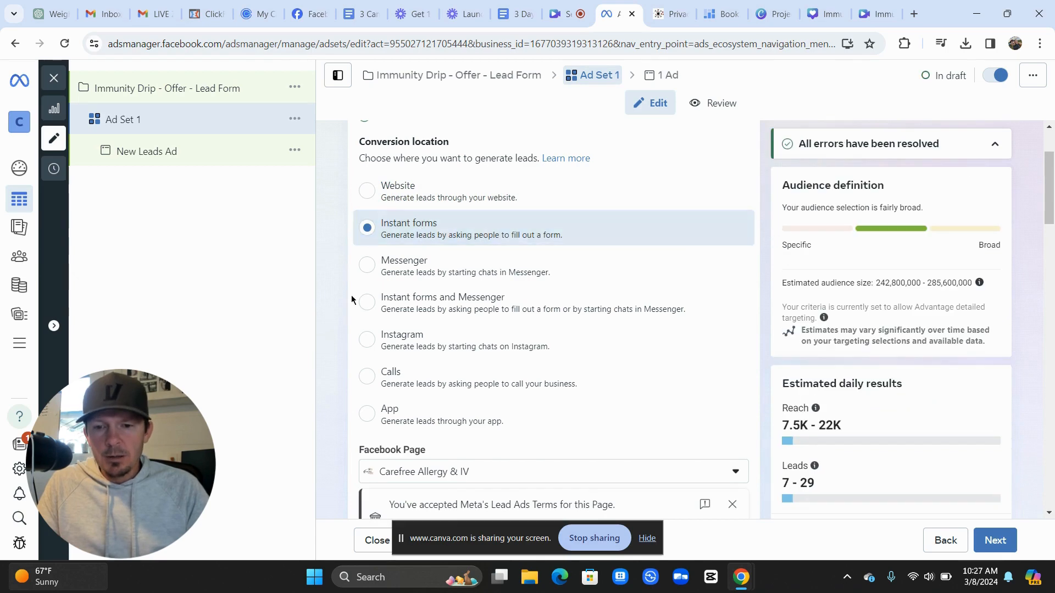
scroll(338, 318, down, 5)
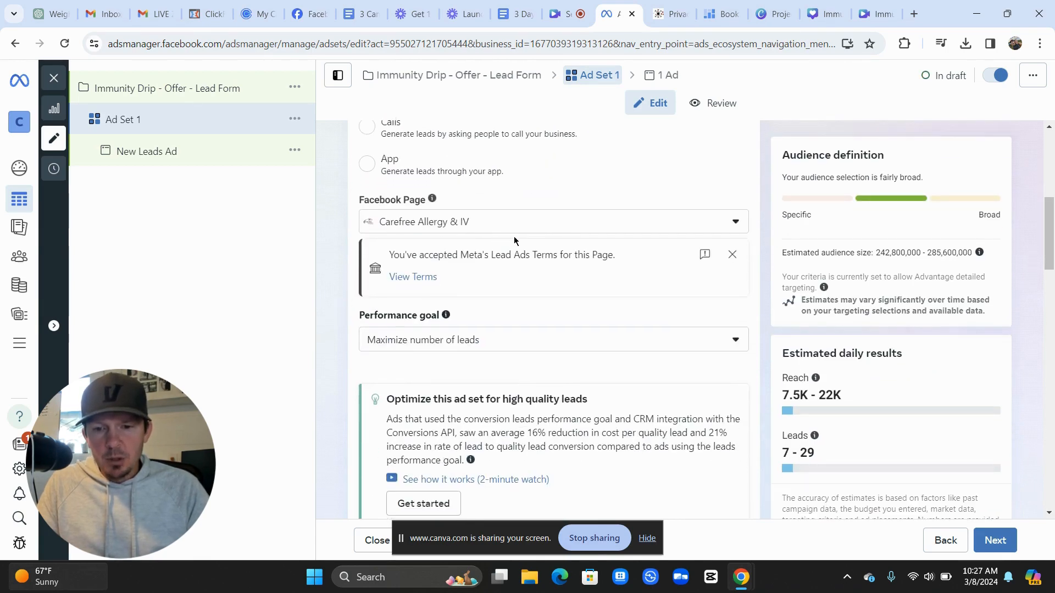
scroll(365, 347, down, 1)
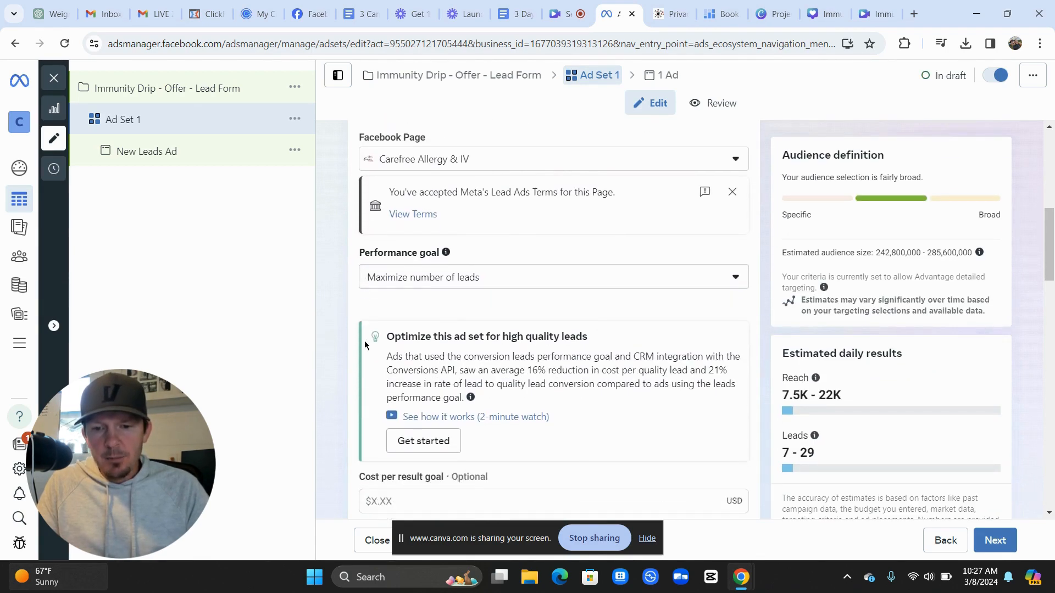
scroll(404, 316, down, 2)
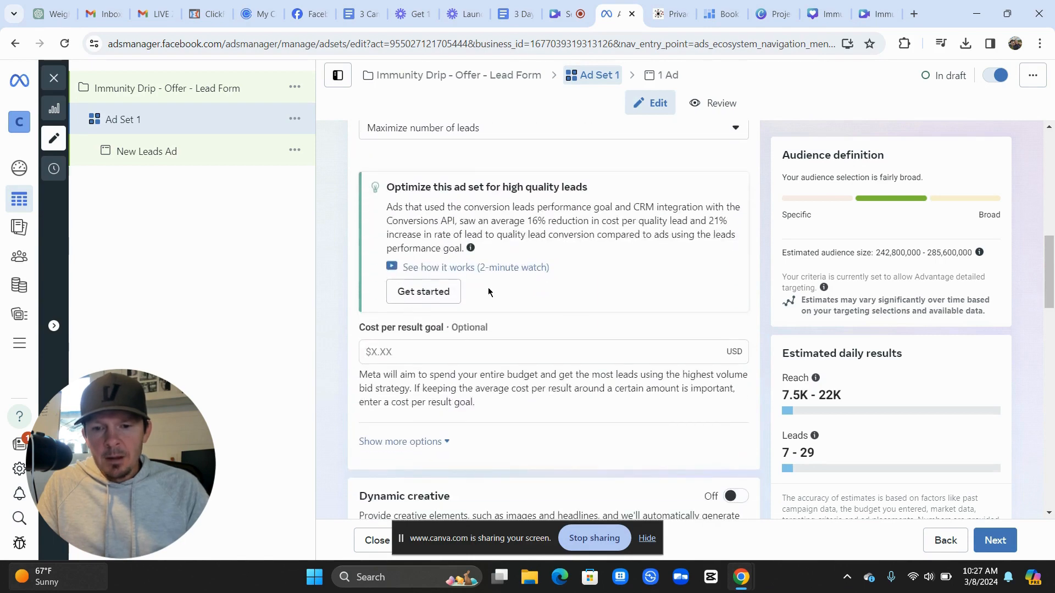
scroll(352, 307, down, 5)
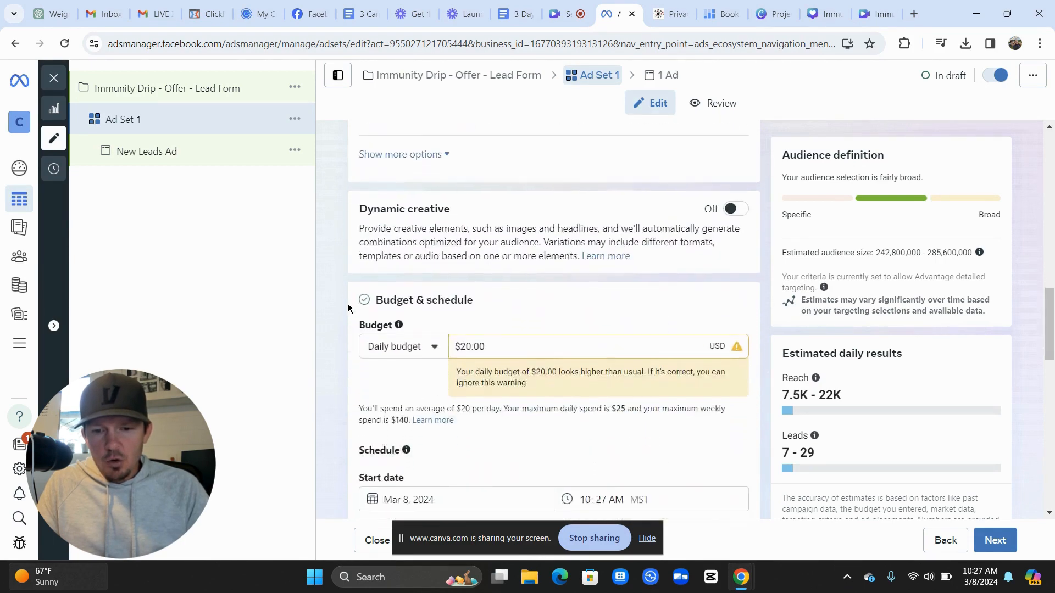
drag(494, 311, 434, 310)
text(1)
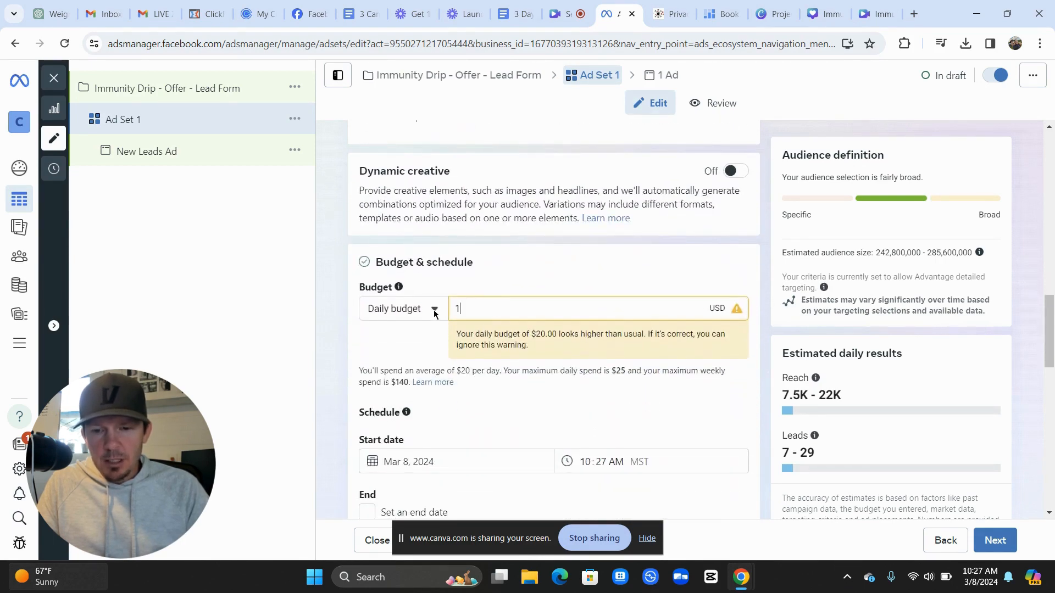
click(464, 281)
scroll(458, 355, down, 2)
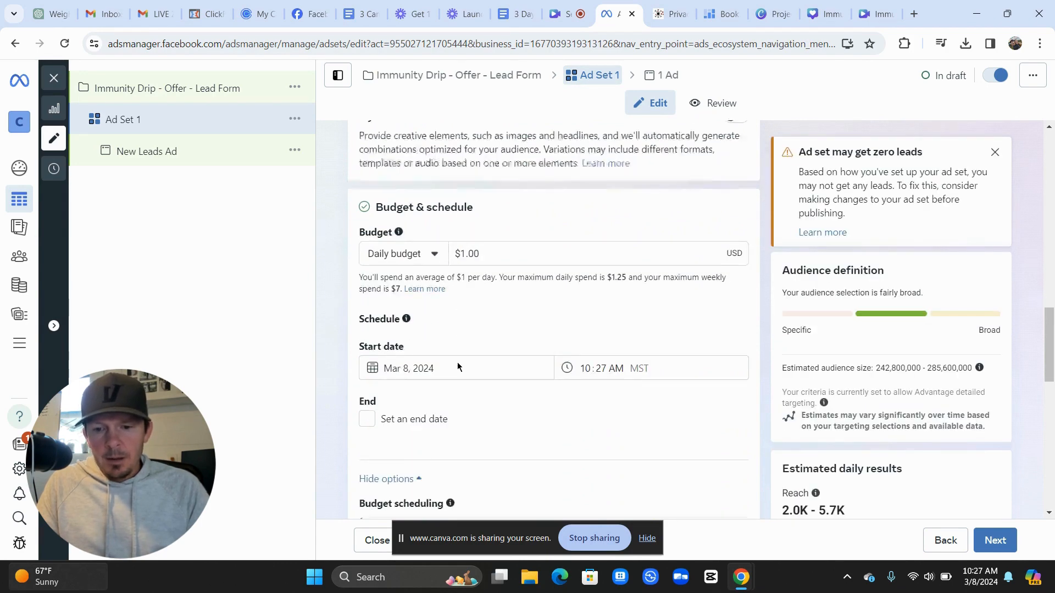
scroll(459, 367, down, 2)
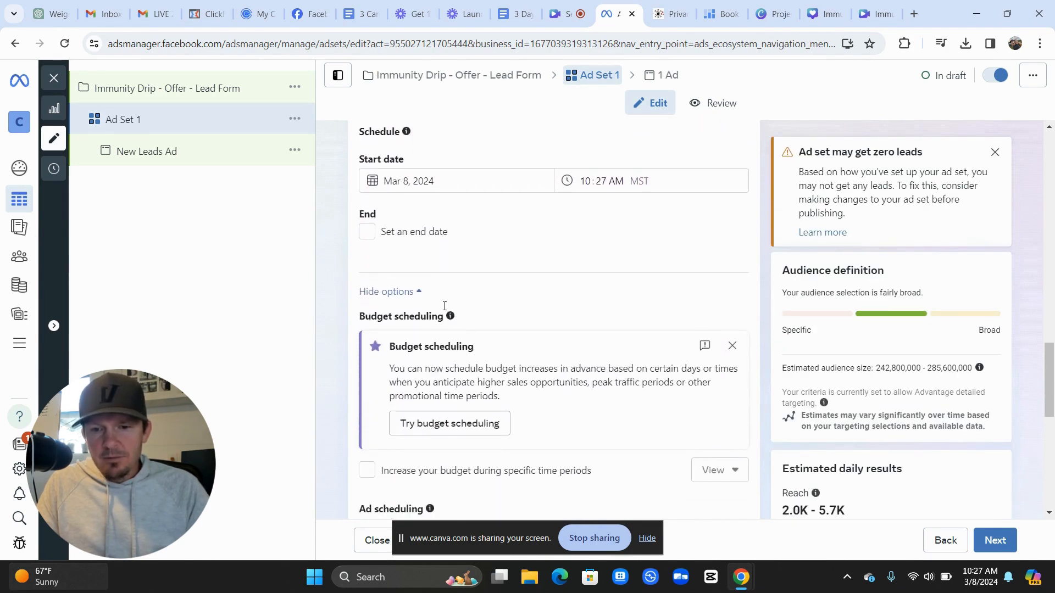
scroll(446, 266, down, 4)
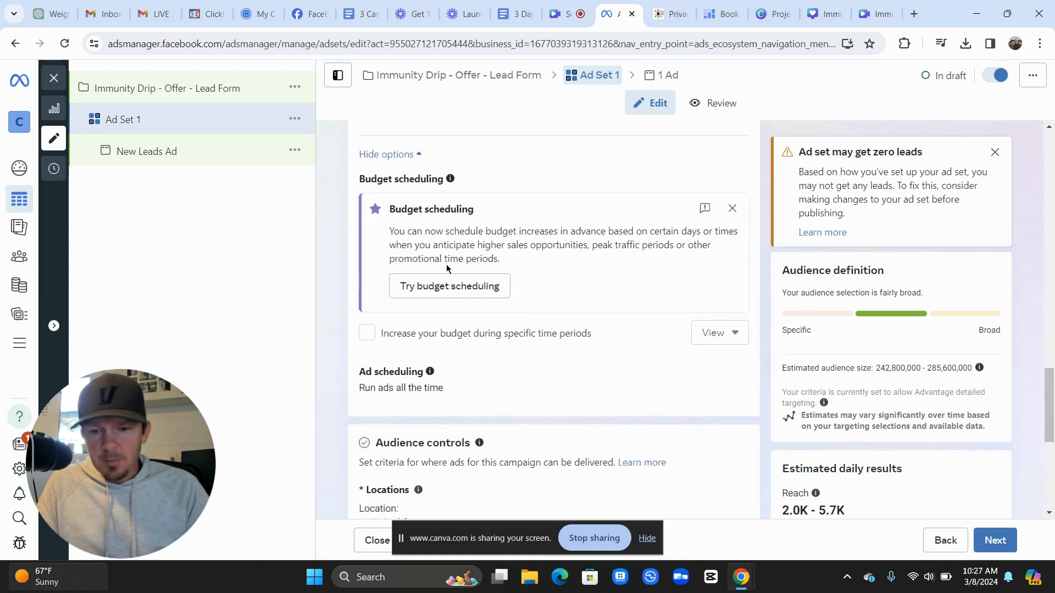
scroll(446, 266, down, 3)
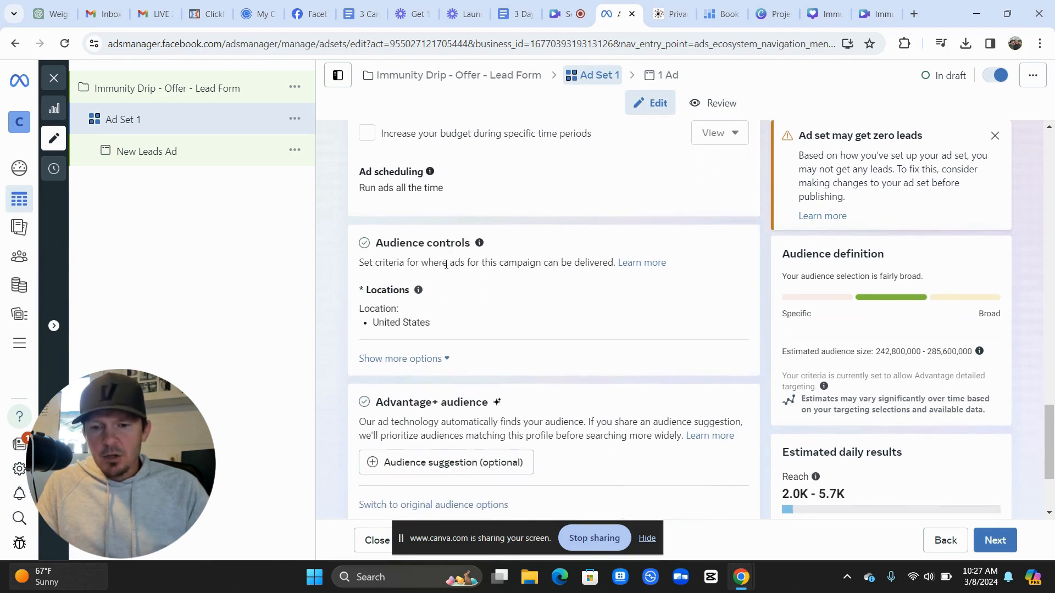
scroll(446, 268, up, 1)
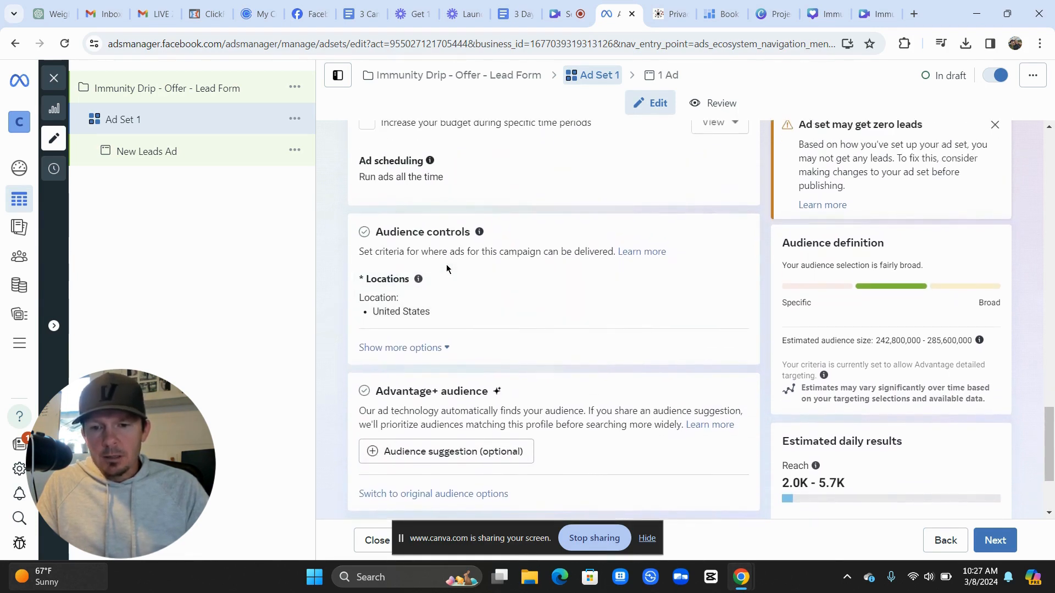
scroll(447, 268, down, 1)
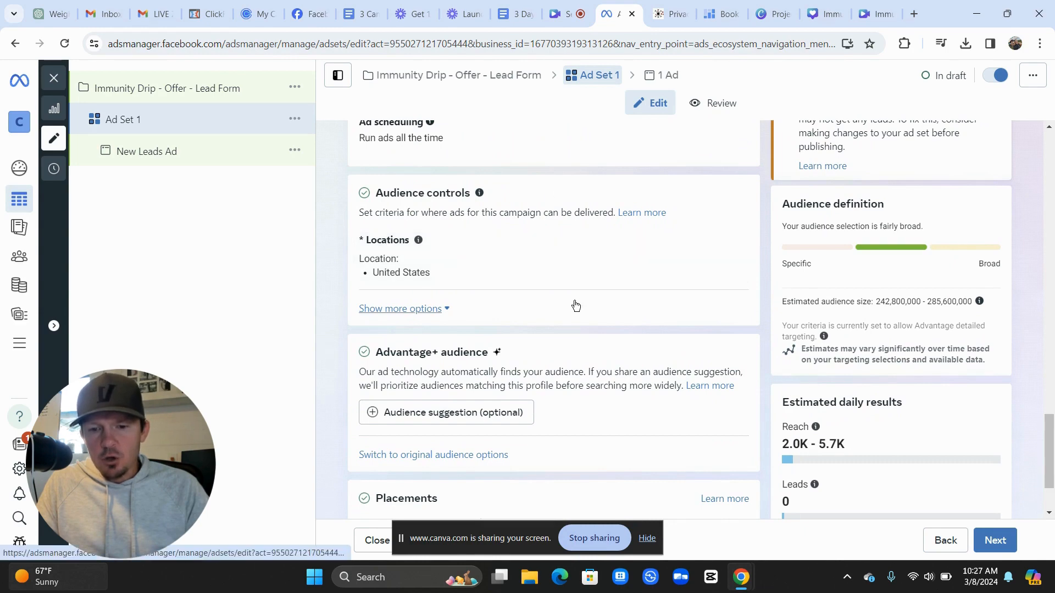
Switch to original audience options: United States, ages 18–65+, all genders
click(443, 455)
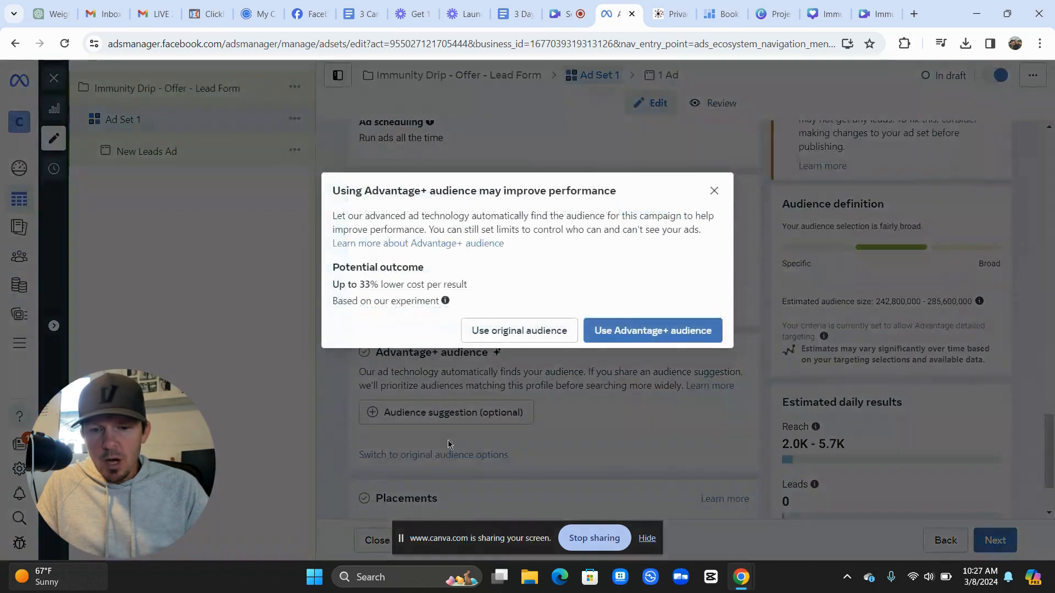
click(519, 332)
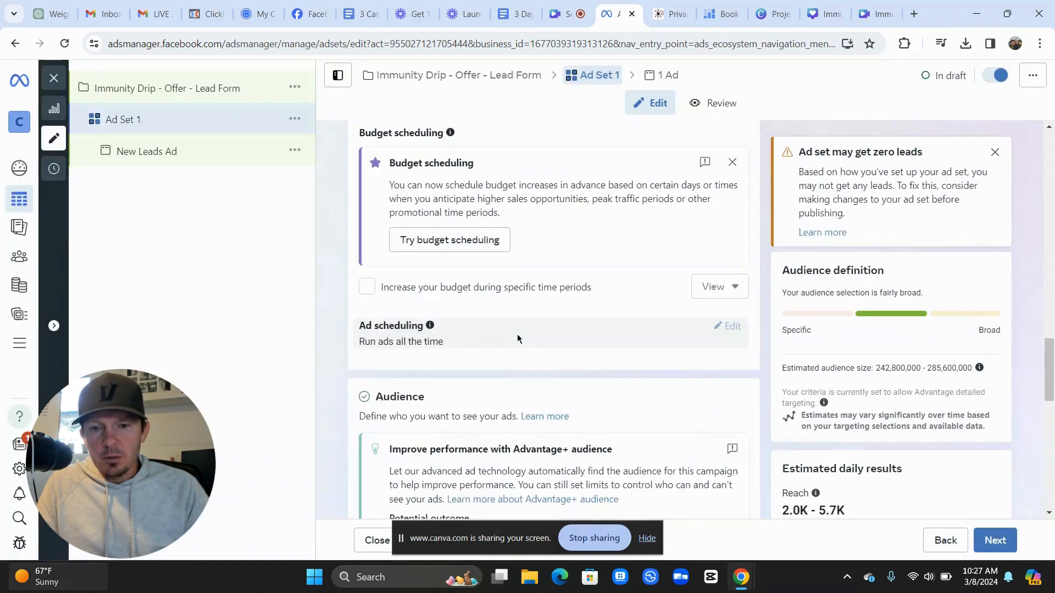
scroll(516, 336, down, 5)
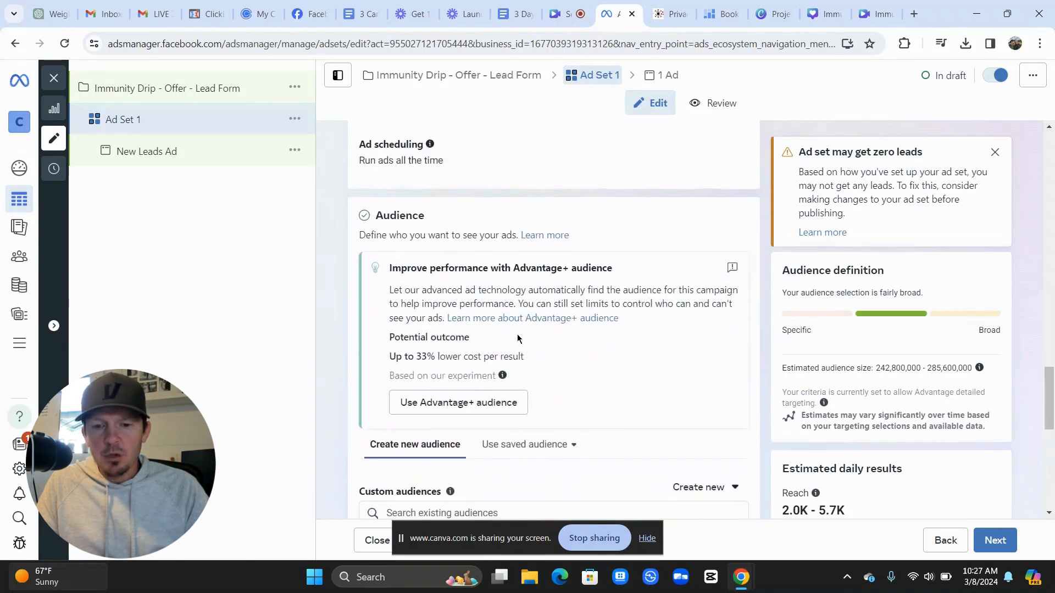
scroll(517, 334, down, 2)
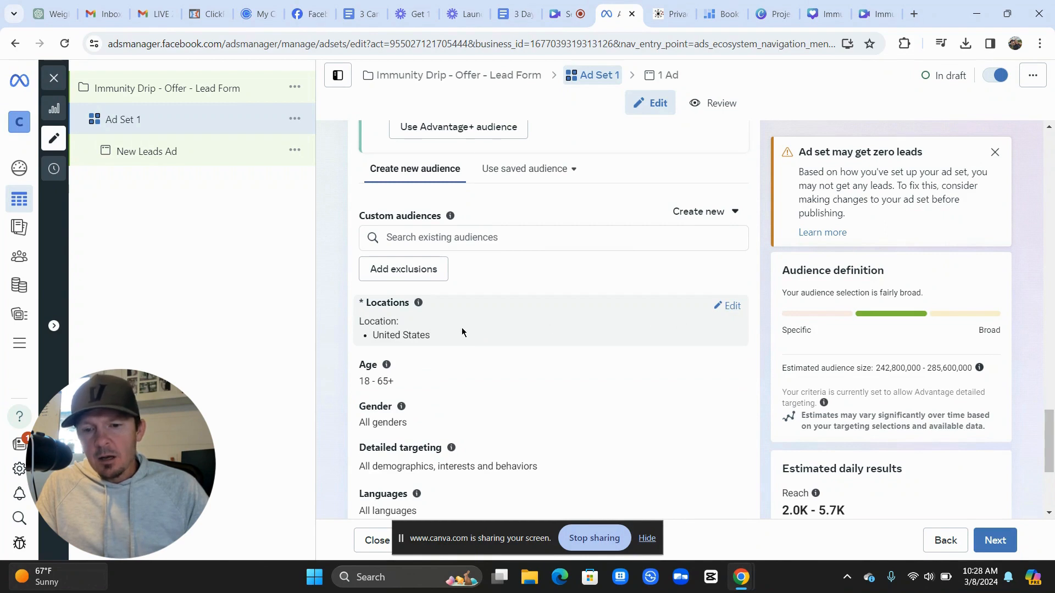
scroll(446, 328, down, 1)
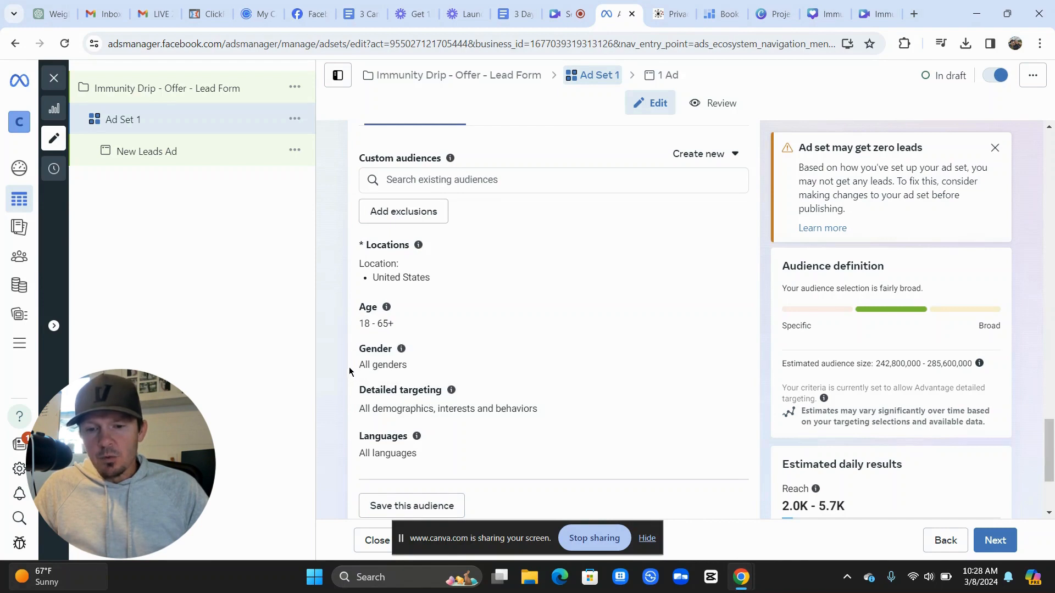
scroll(345, 367, down, 1)
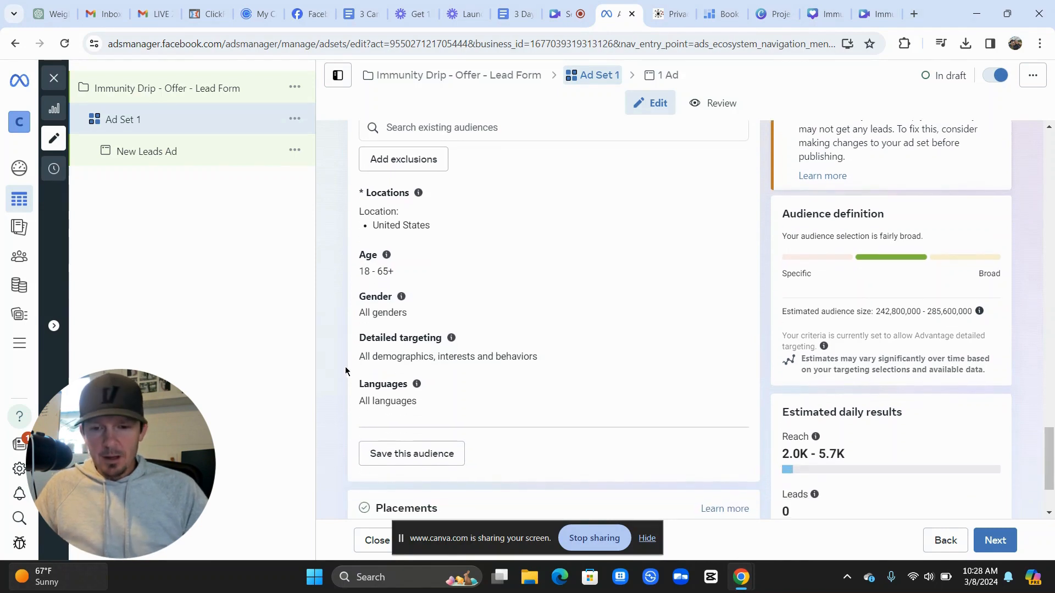
scroll(345, 371, up, 1)
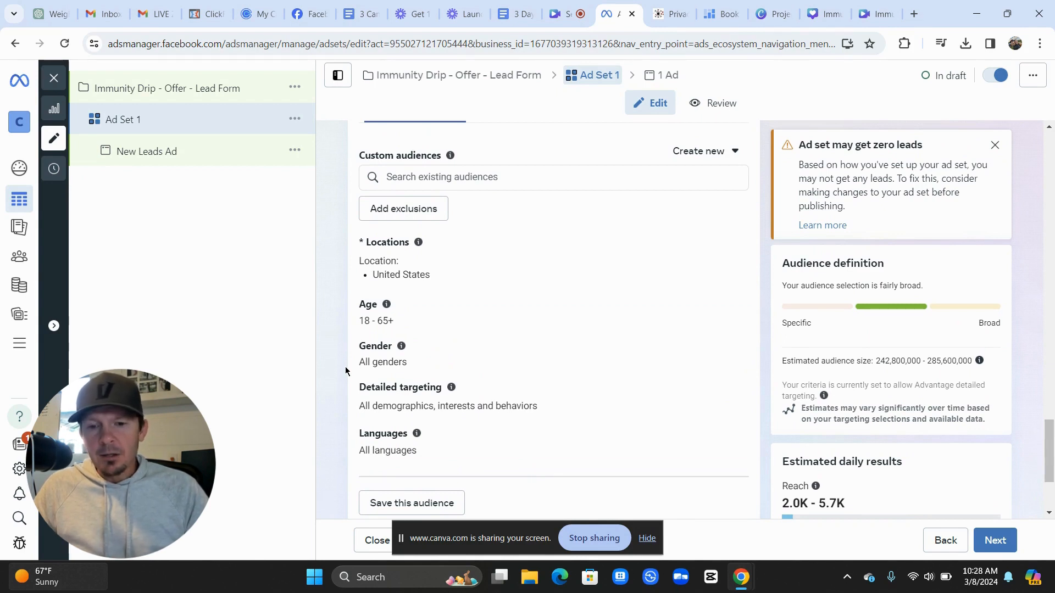
Apply saved audience 'Mic B12 Injection - New River' (females 28–65+ near New River, Arizona)
scroll(504, 342, up, 2)
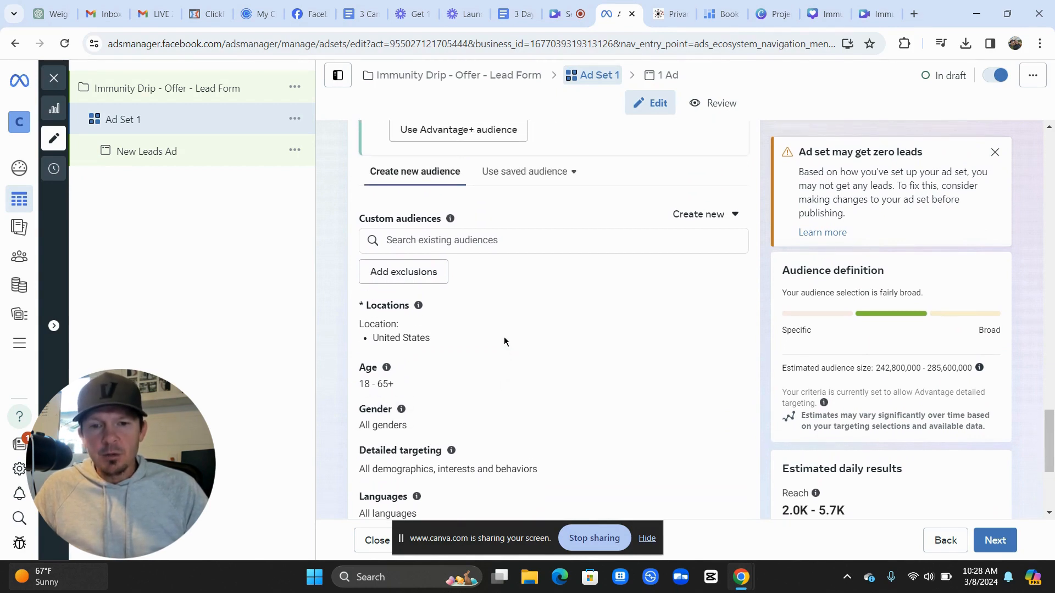
click(535, 193)
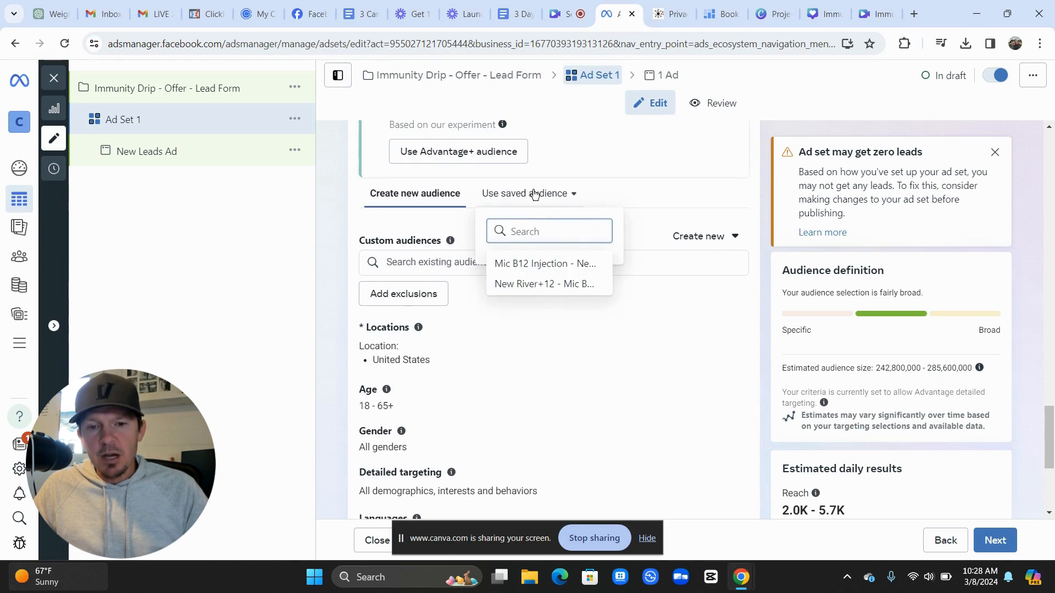
mouse_move(537, 265)
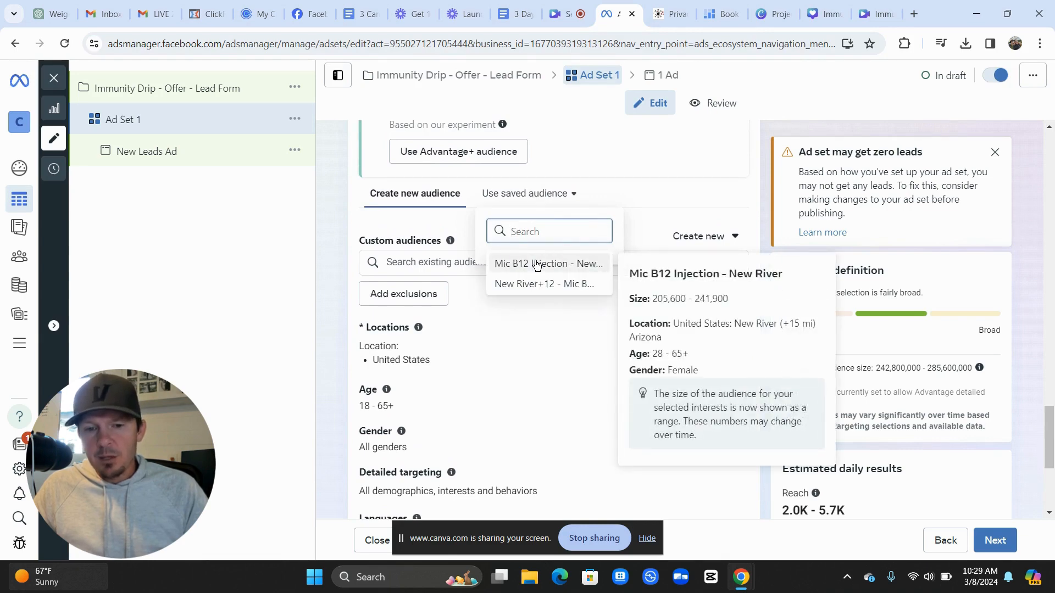
click(537, 263)
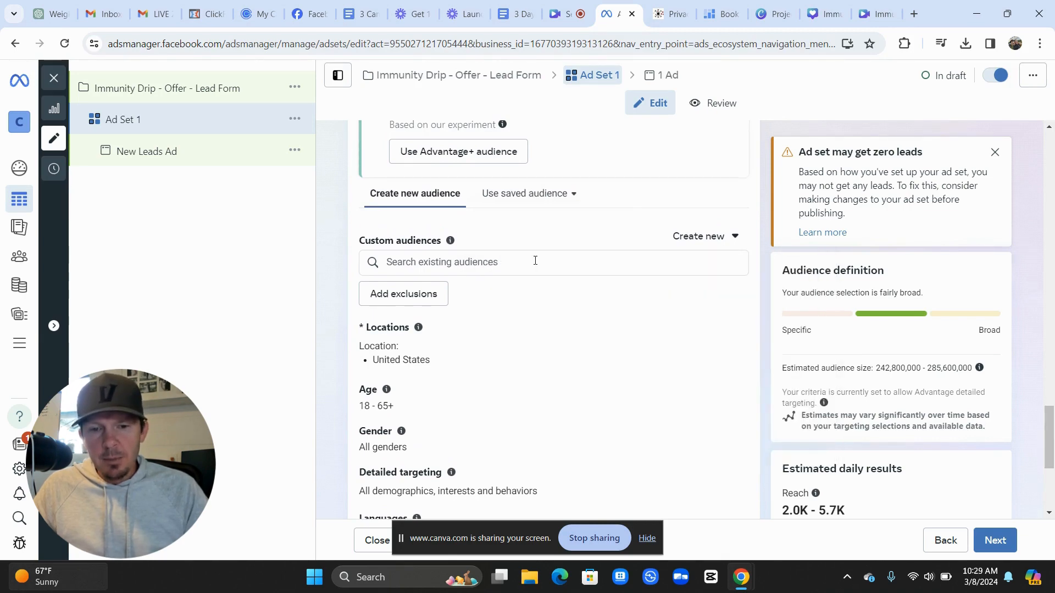
scroll(360, 286, down, 1)
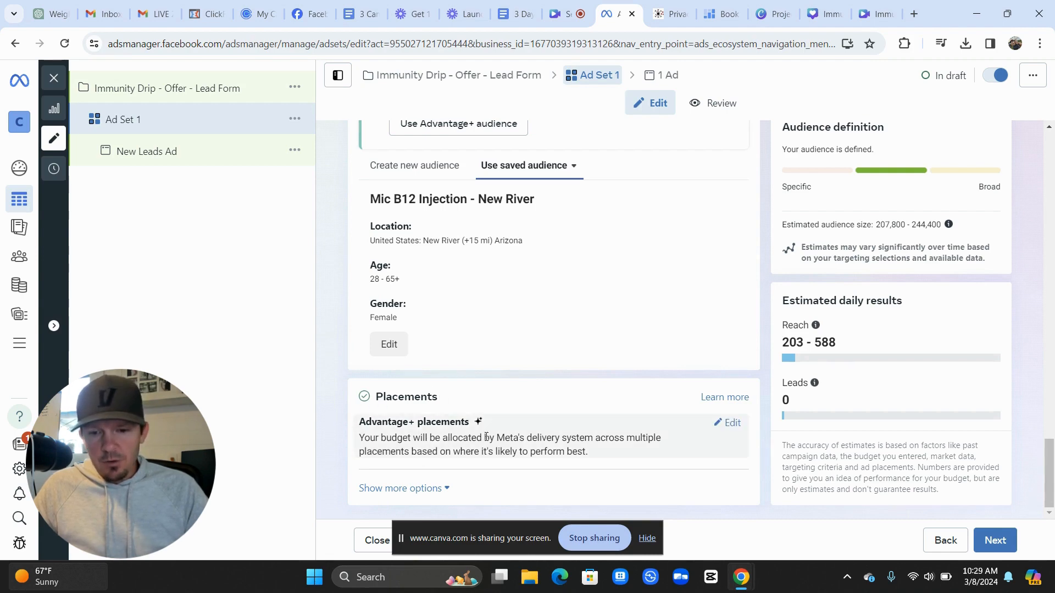
Change the ad set's placements to Manual placements
click(733, 426)
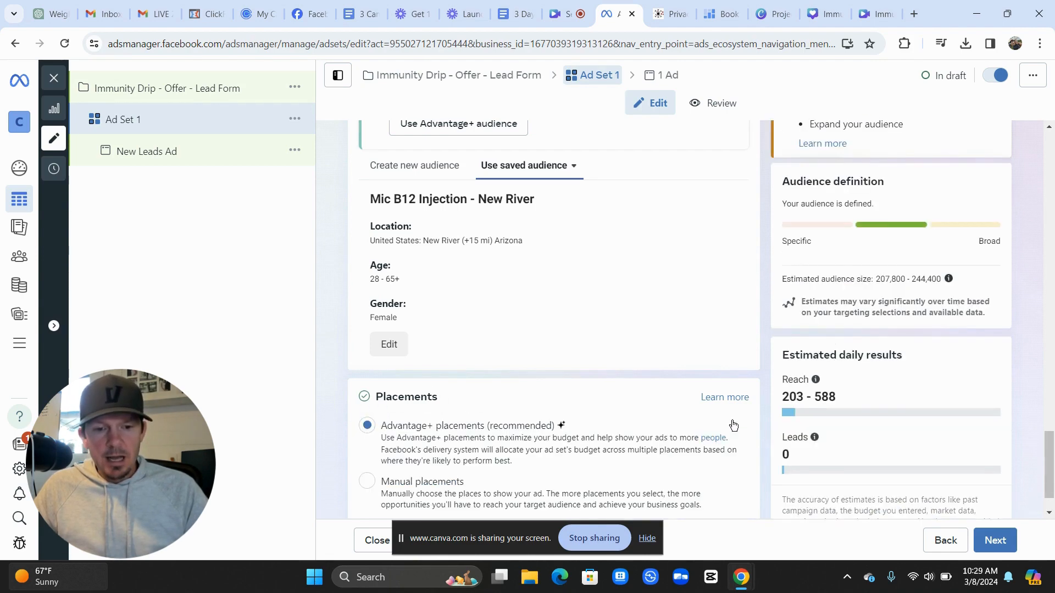
scroll(407, 395, down, 1)
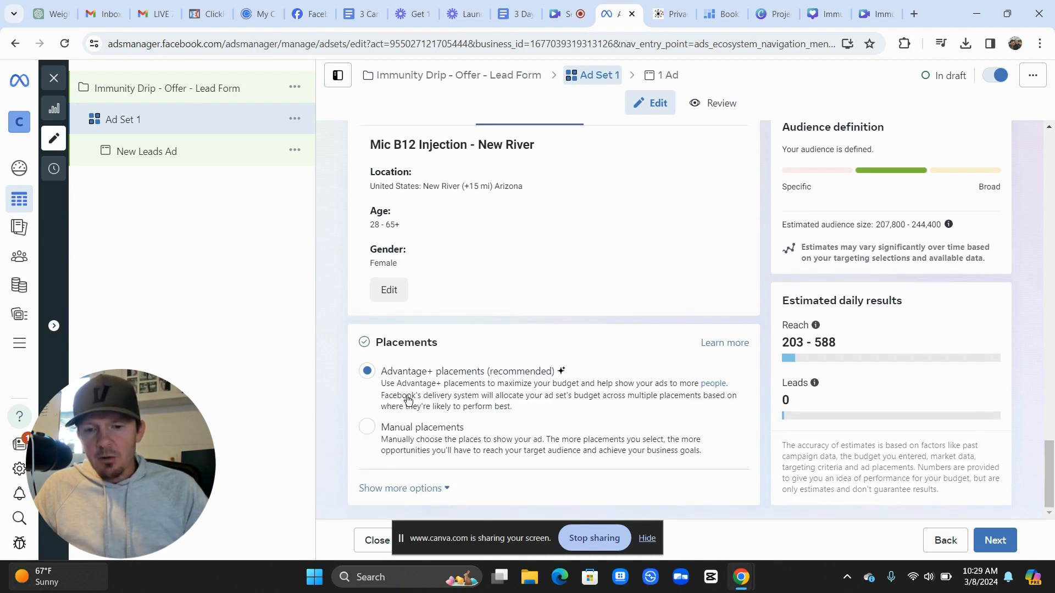
click(414, 438)
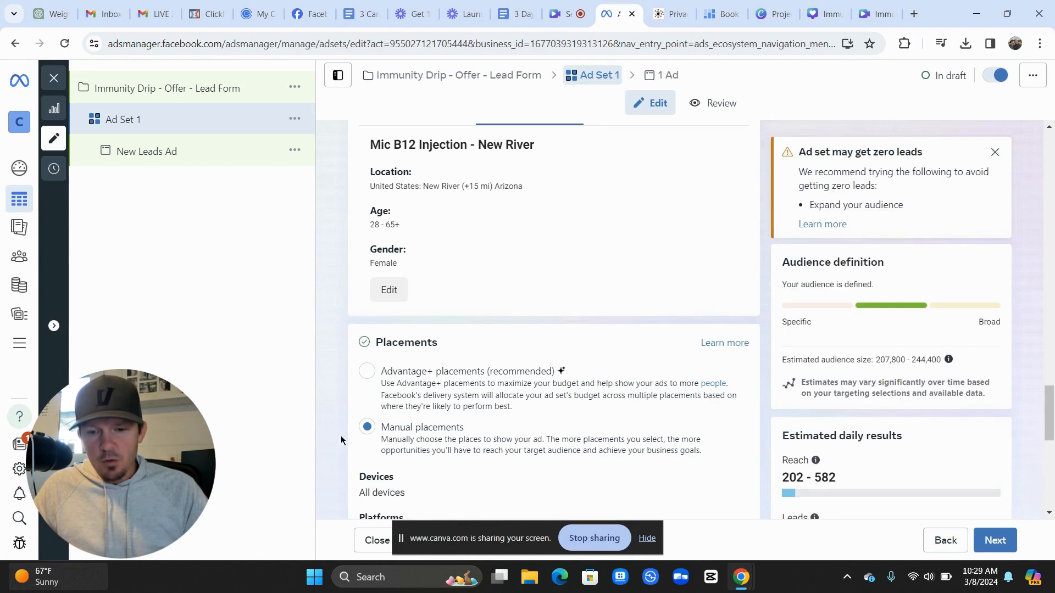
Turn off the Audience Network and Facebook platforms, toggling Search results on and off
scroll(337, 441, down, 3)
scroll(337, 441, down, 2)
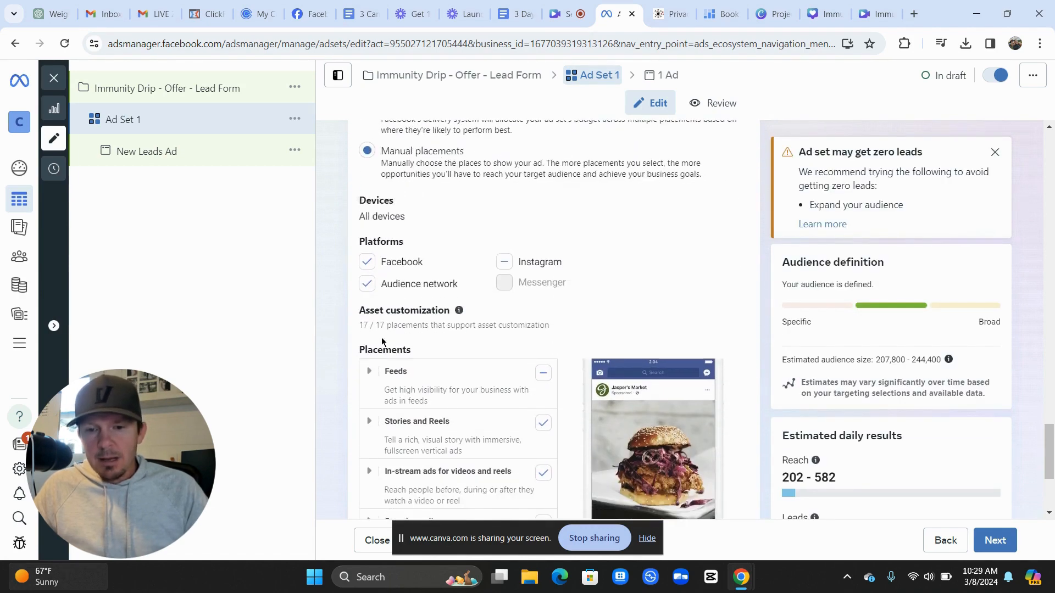
click(367, 286)
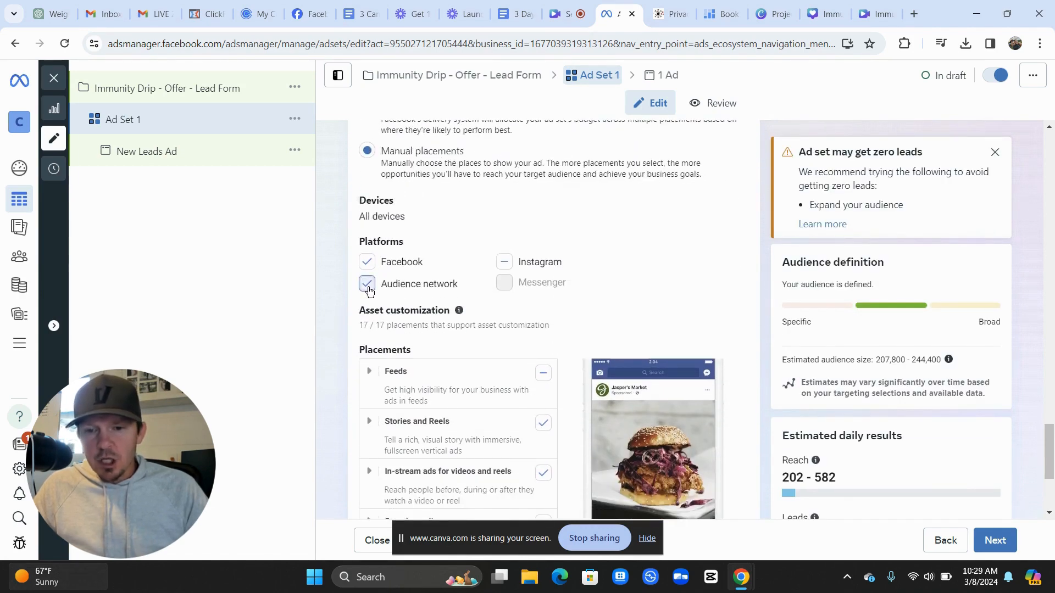
click(367, 262)
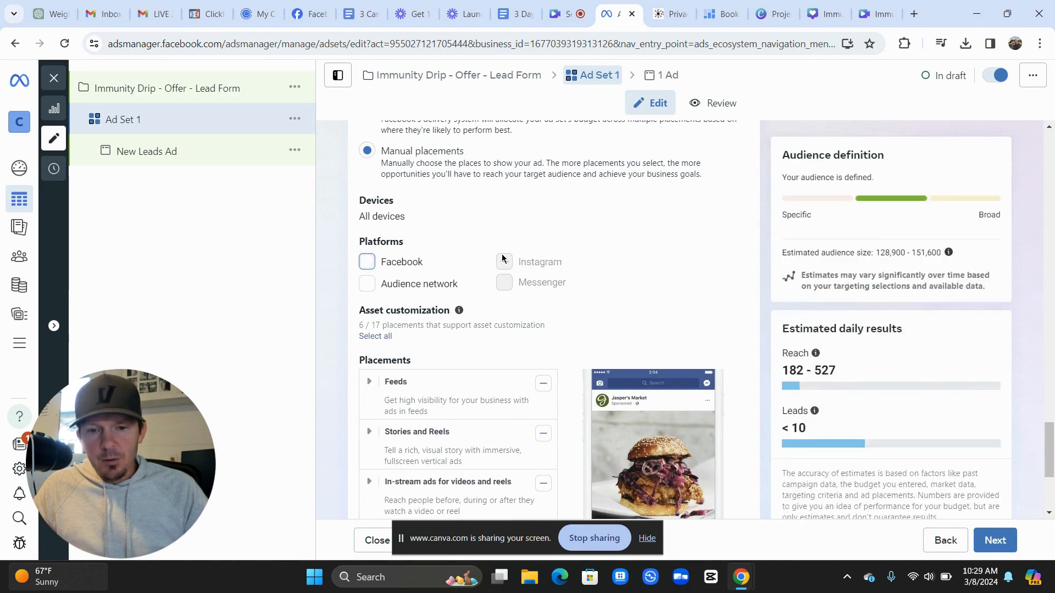
scroll(437, 285, down, 3)
scroll(437, 285, down, 1)
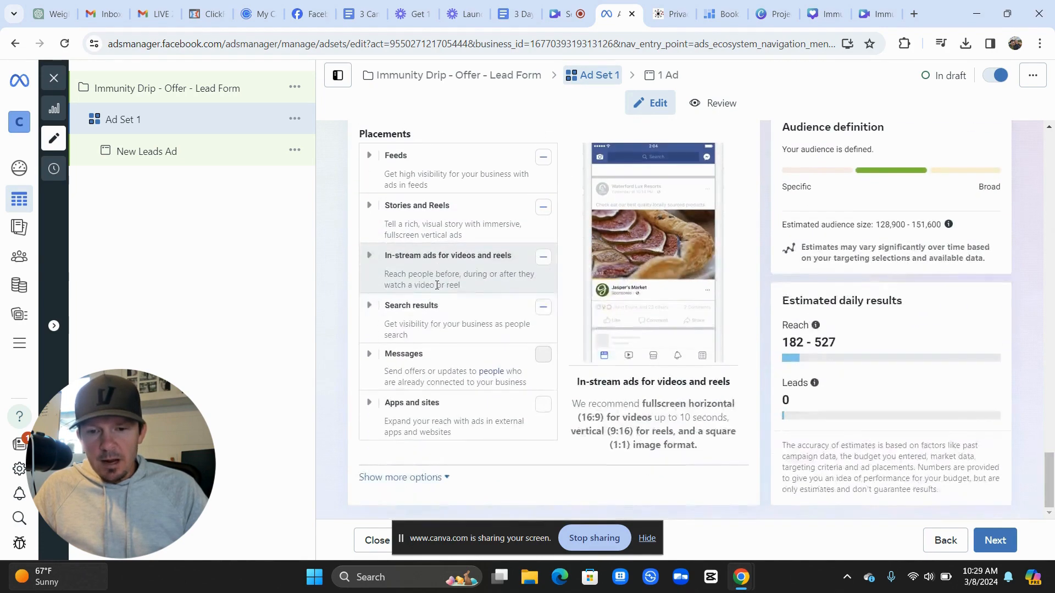
click(543, 309)
click(542, 309)
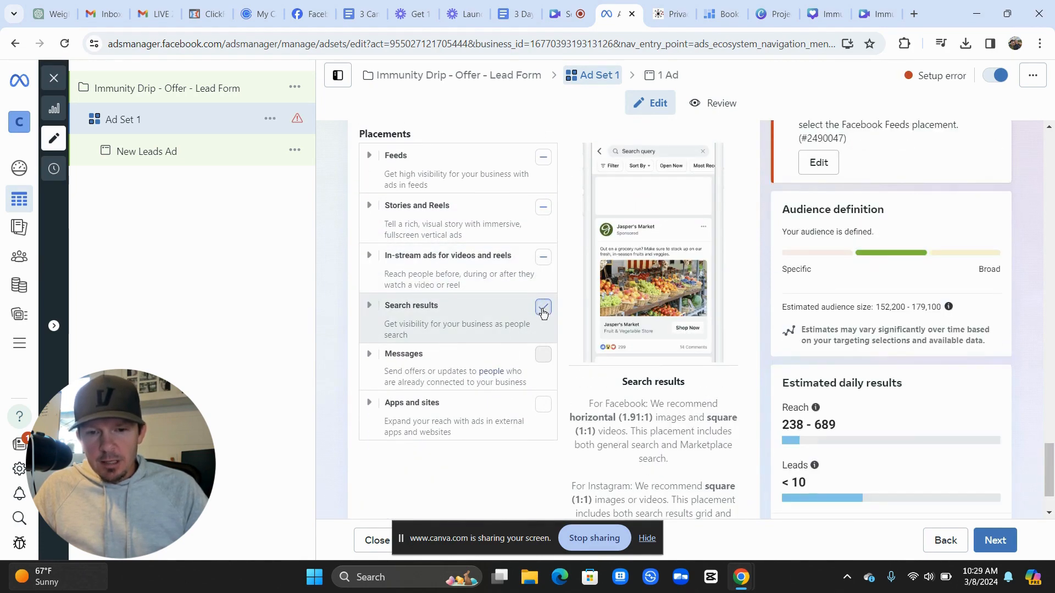
scroll(541, 303, up, 2)
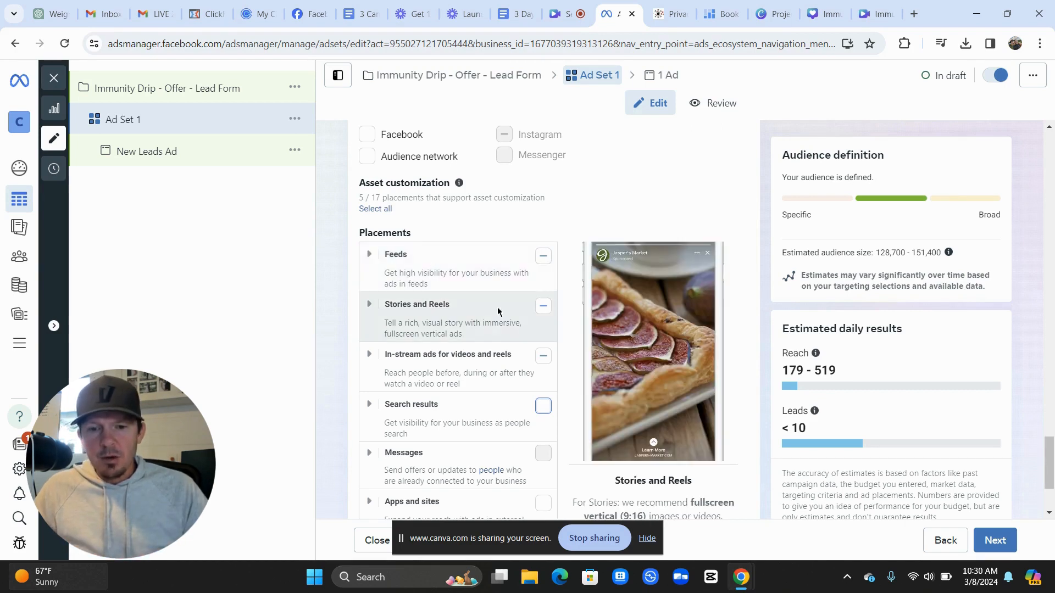
Add the Facebook Stories and Facebook Reels placements
click(370, 306)
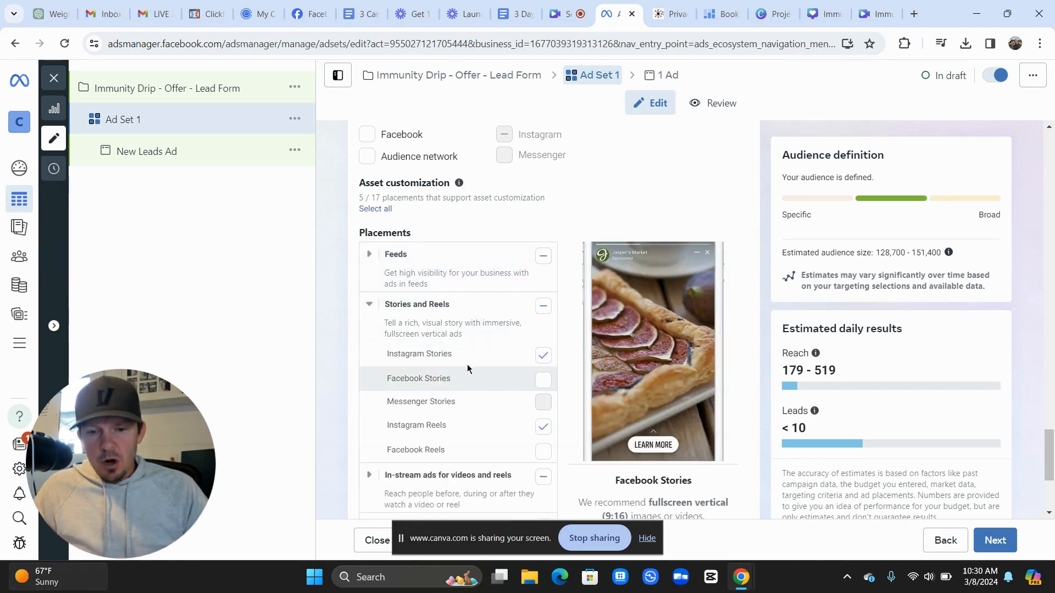
click(540, 380)
scroll(528, 406, down, 2)
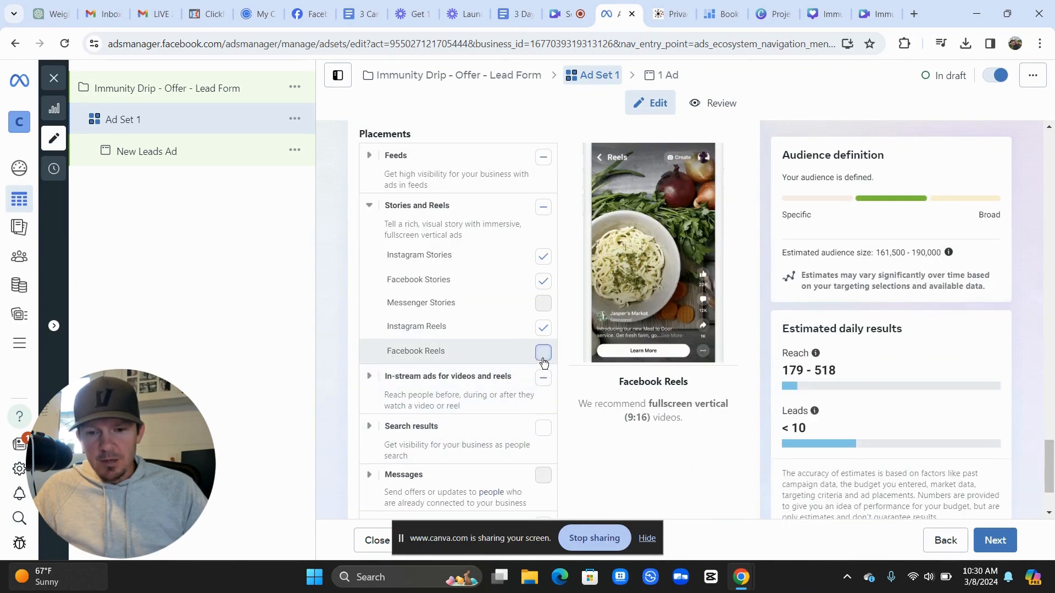
click(543, 357)
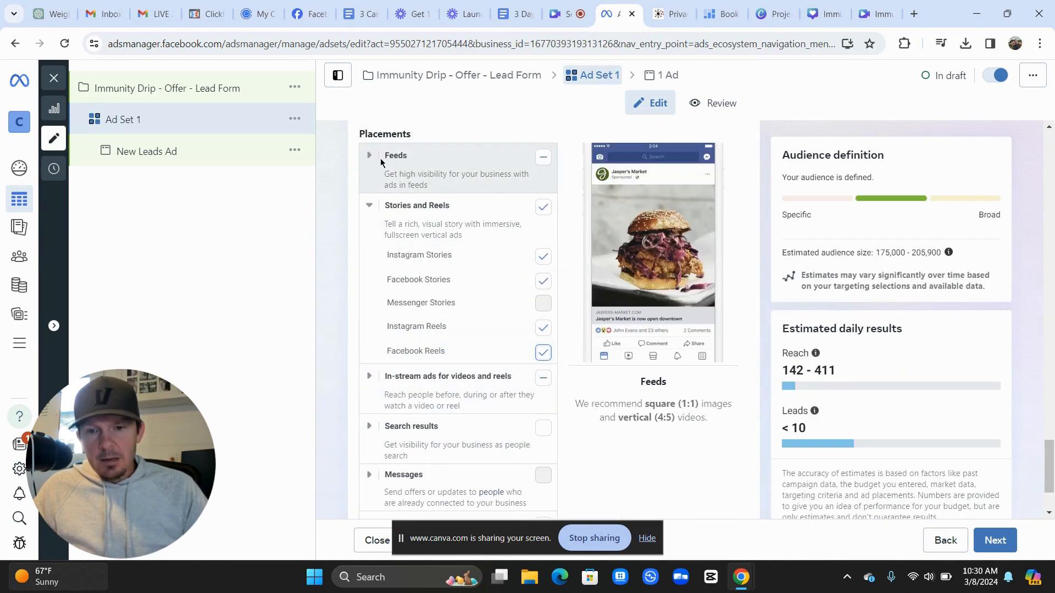
Remove Instagram feed and Instagram Explore from the Feeds placements
click(371, 157)
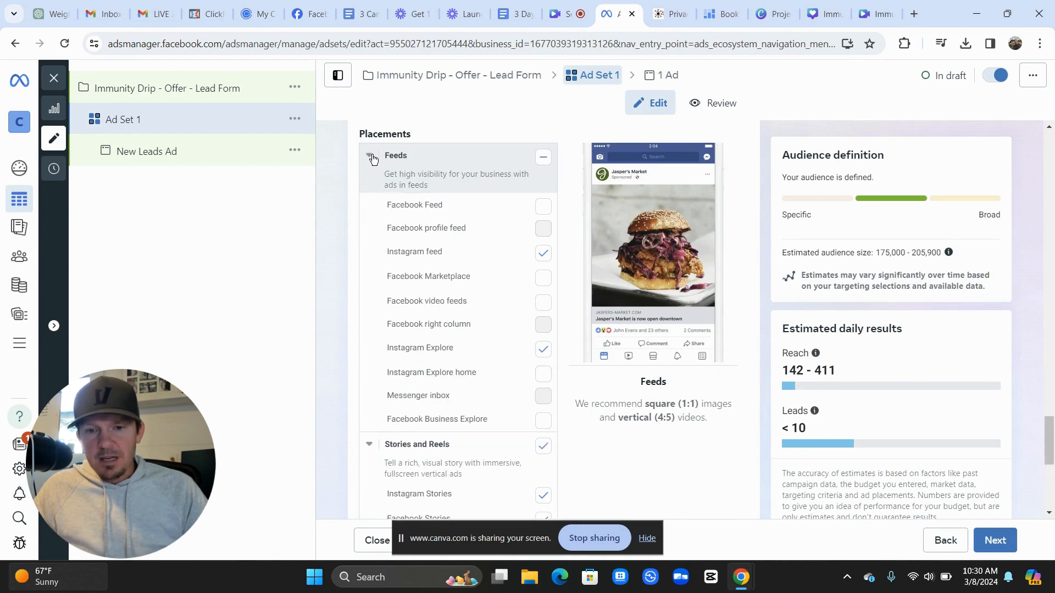
click(542, 254)
click(543, 349)
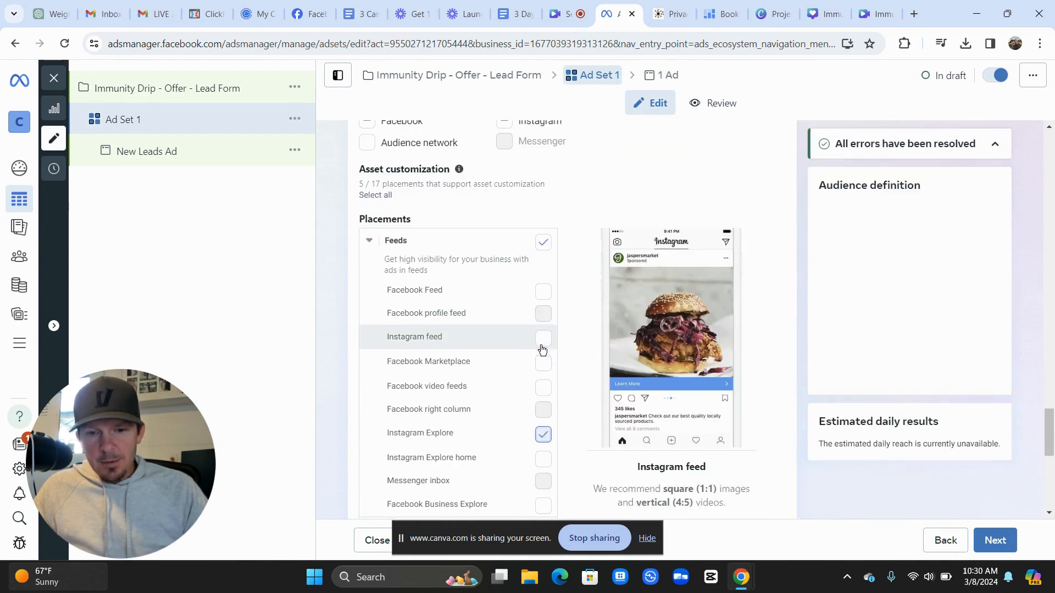
Remove Ads on Instagram Reels from in-stream placements and review the placement list
scroll(331, 296, down, 6)
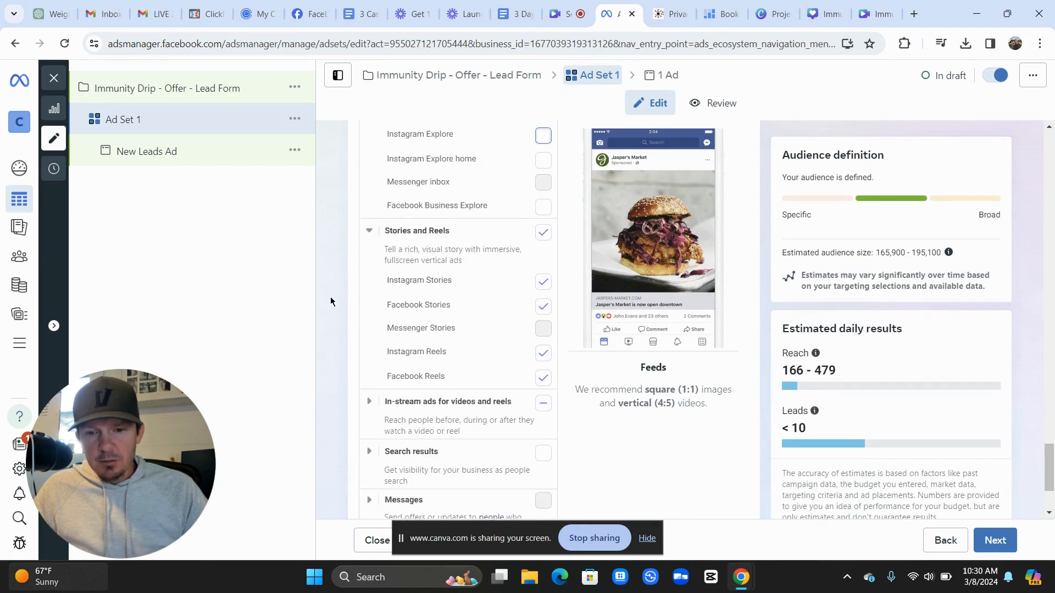
scroll(331, 296, down, 1)
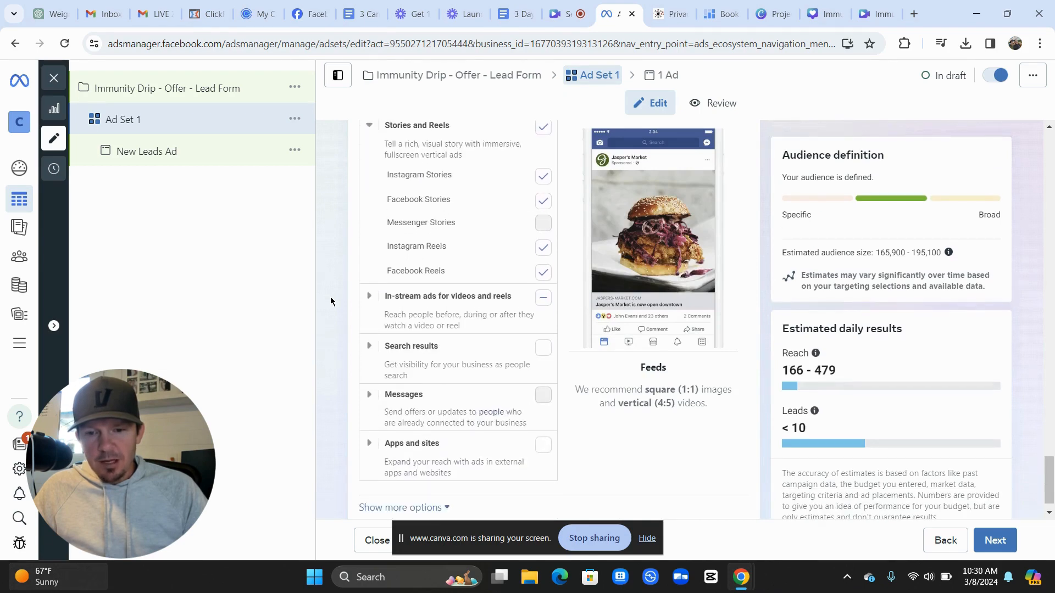
click(368, 294)
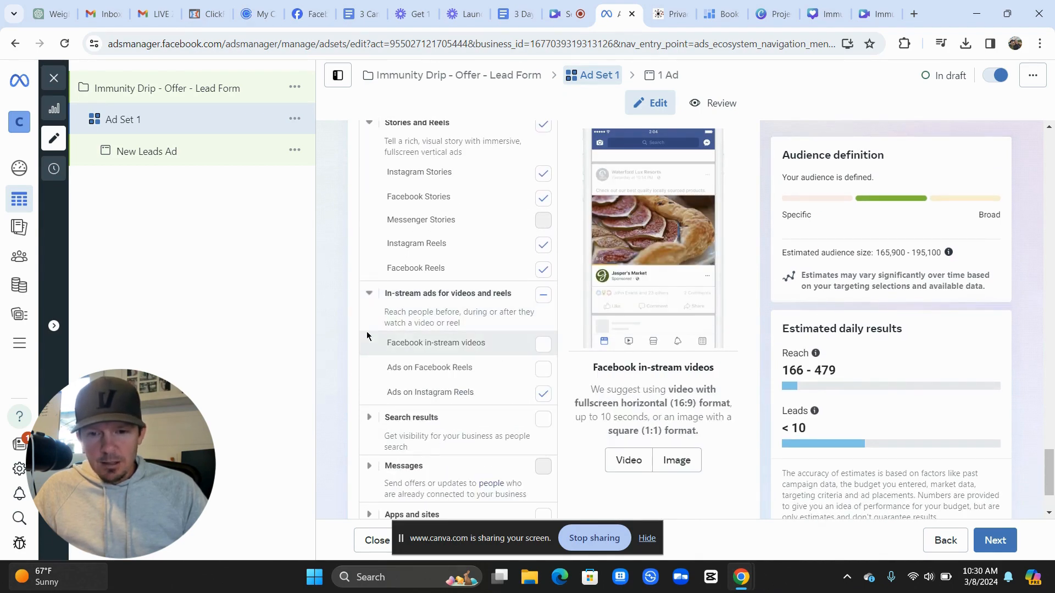
click(541, 395)
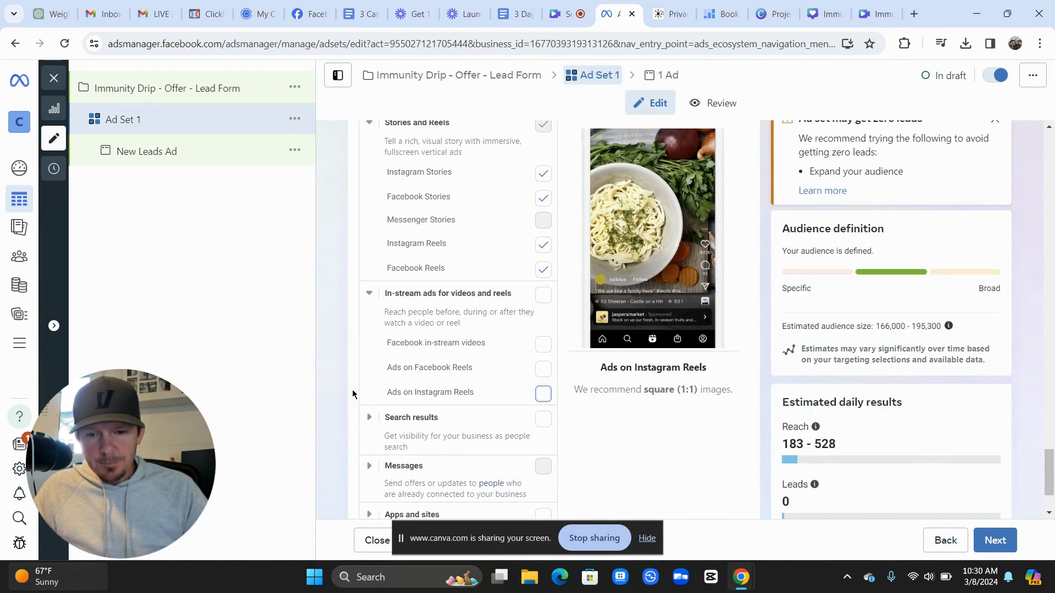
scroll(352, 393, down, 3)
scroll(352, 393, up, 5)
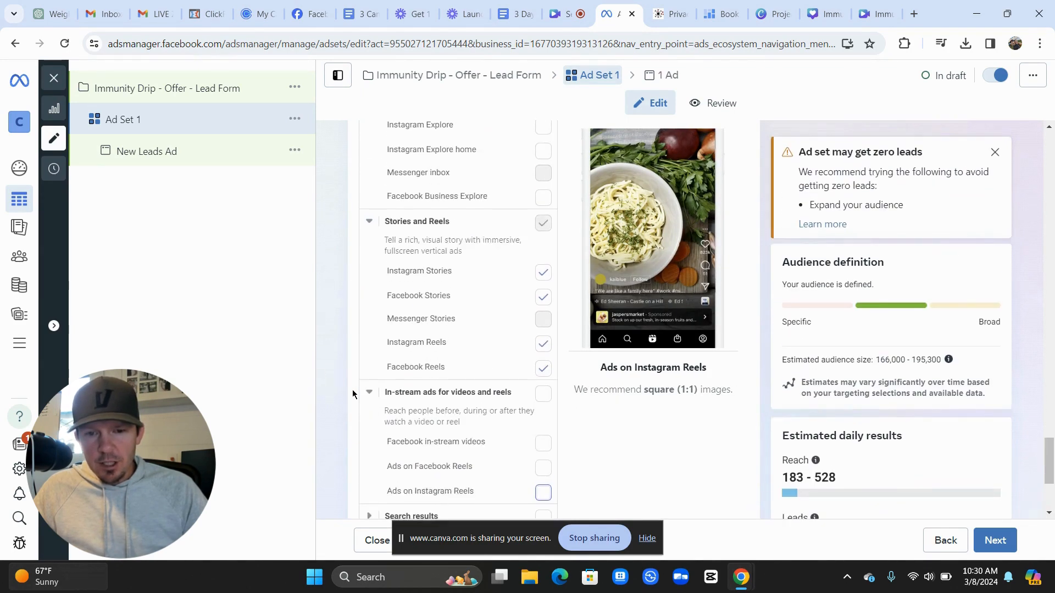
scroll(352, 393, up, 4)
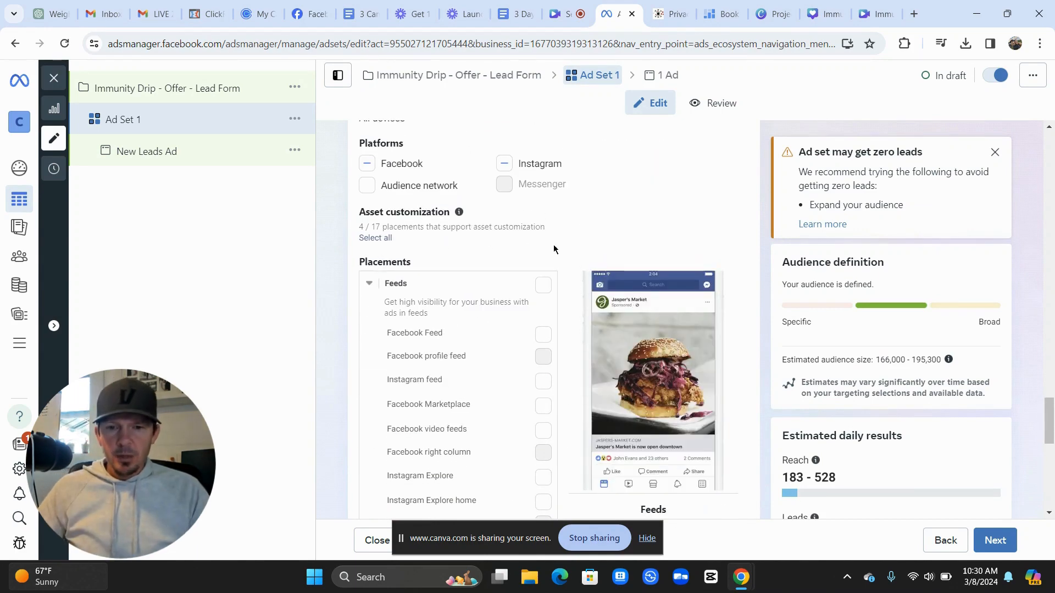
scroll(578, 246, down, 1)
scroll(578, 246, down, 6)
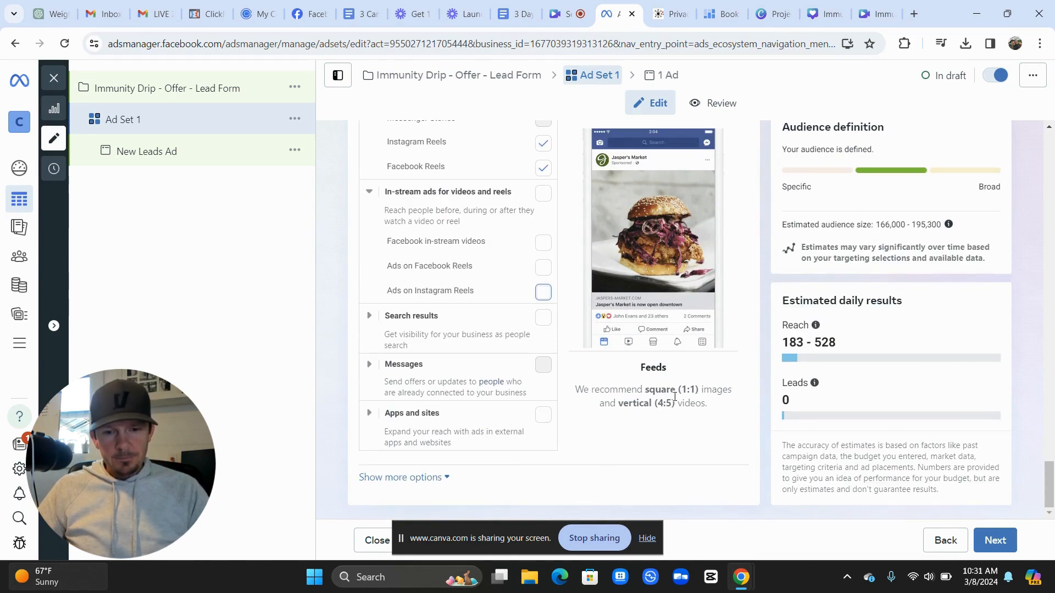
scroll(699, 441, up, 1)
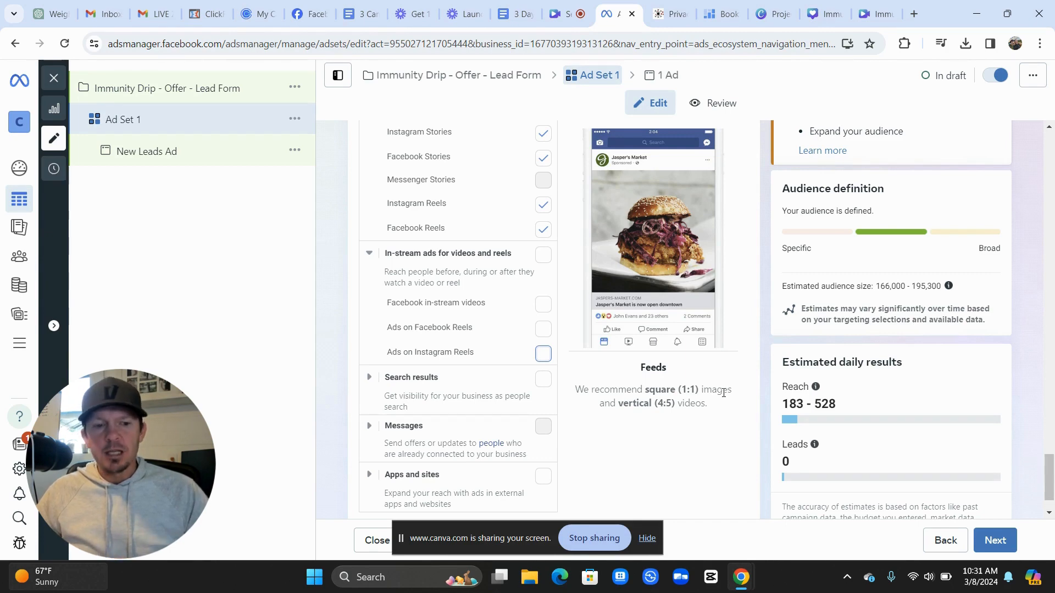
scroll(749, 371, up, 1)
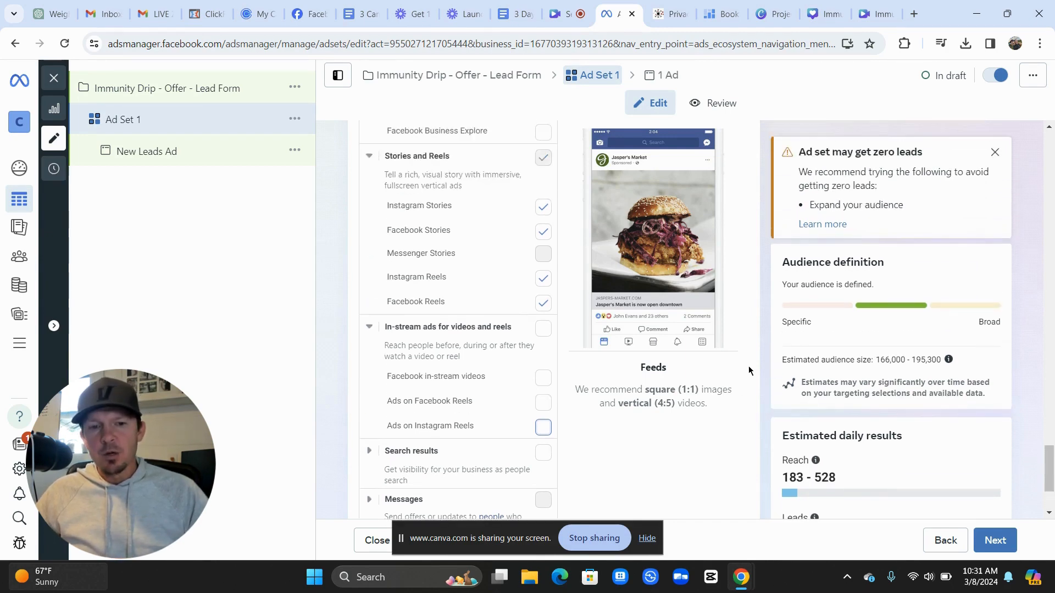
scroll(576, 309, up, 2)
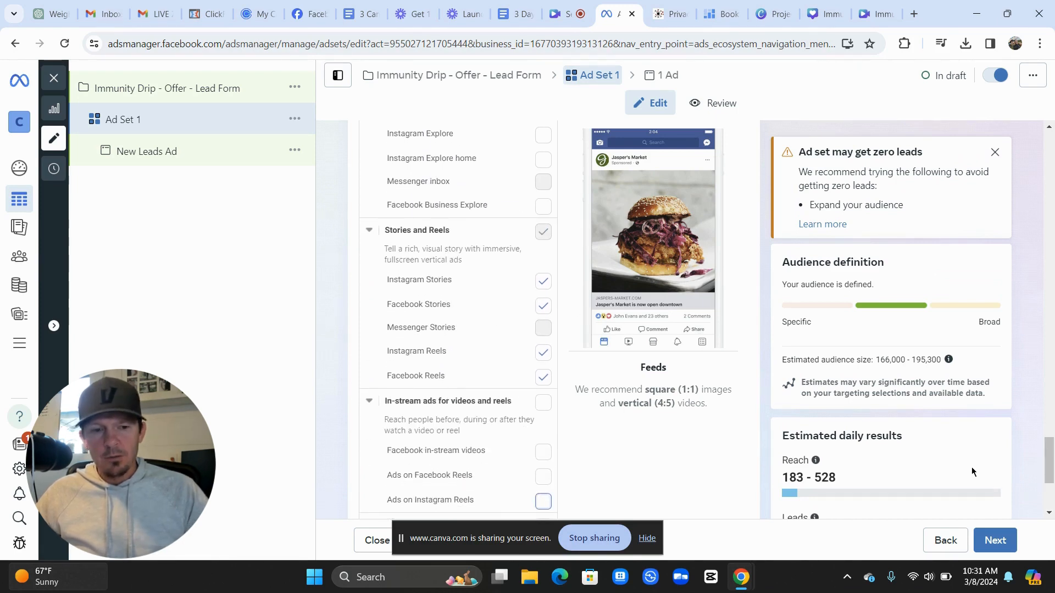
Continue to the ad and rename it from 'New Leads Ad' to 'Ad # 1'
click(995, 540)
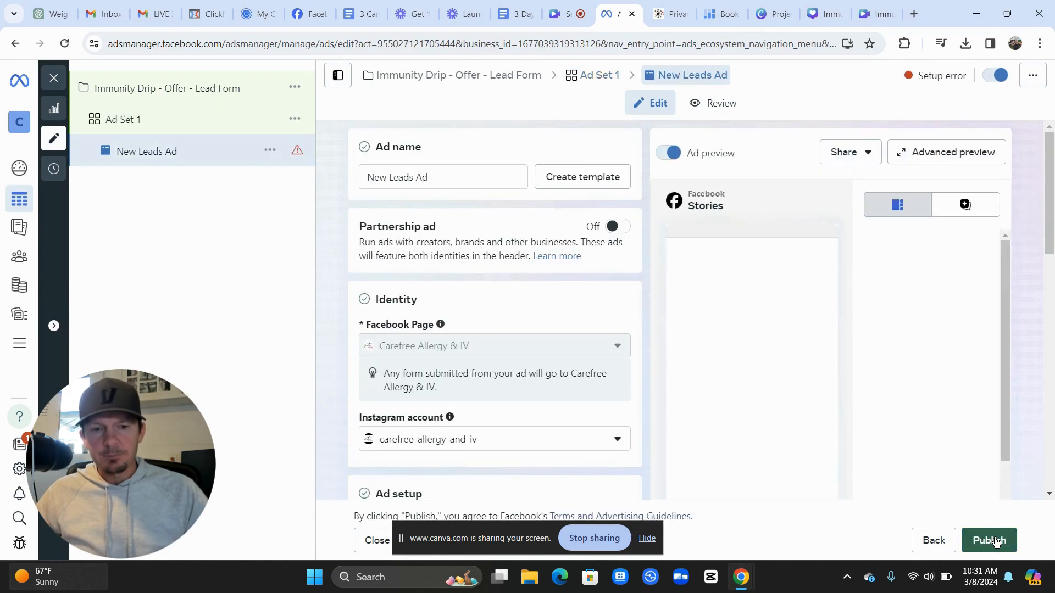
drag(439, 178, 365, 177)
text(Ad )
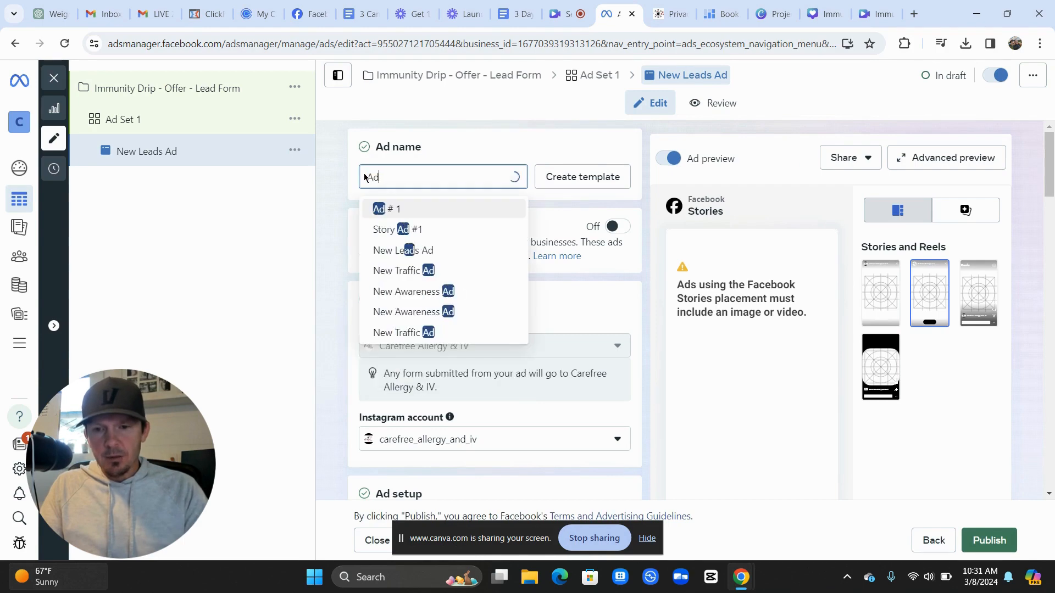
text(# 1)
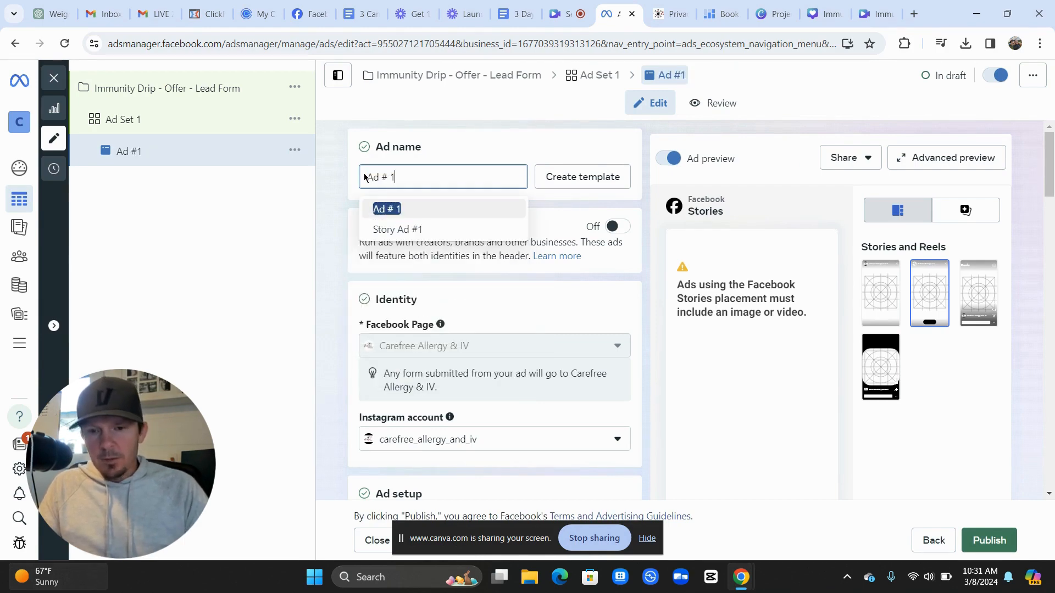
click(335, 219)
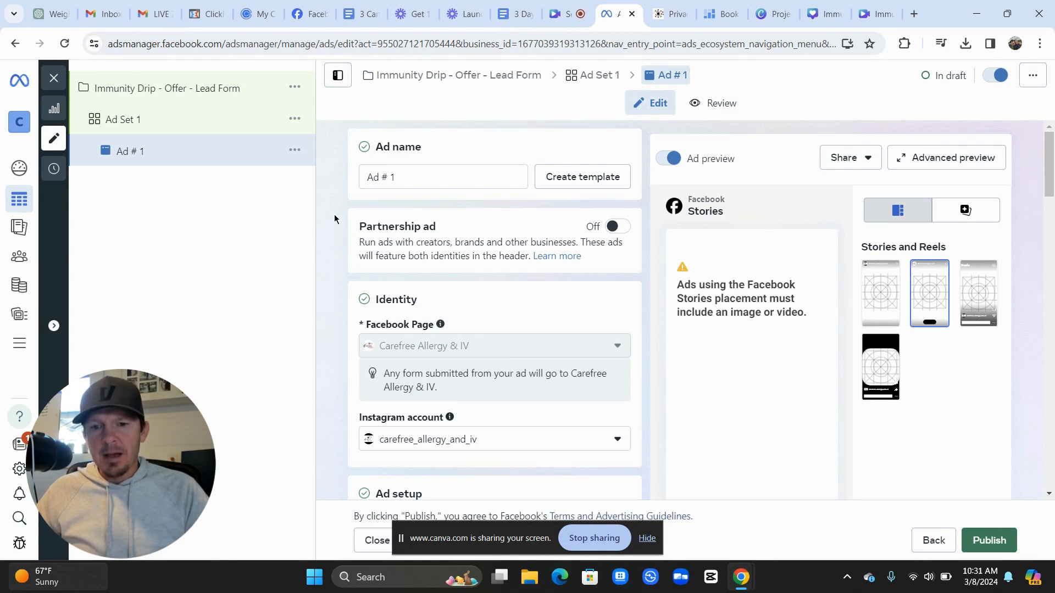
click(294, 151)
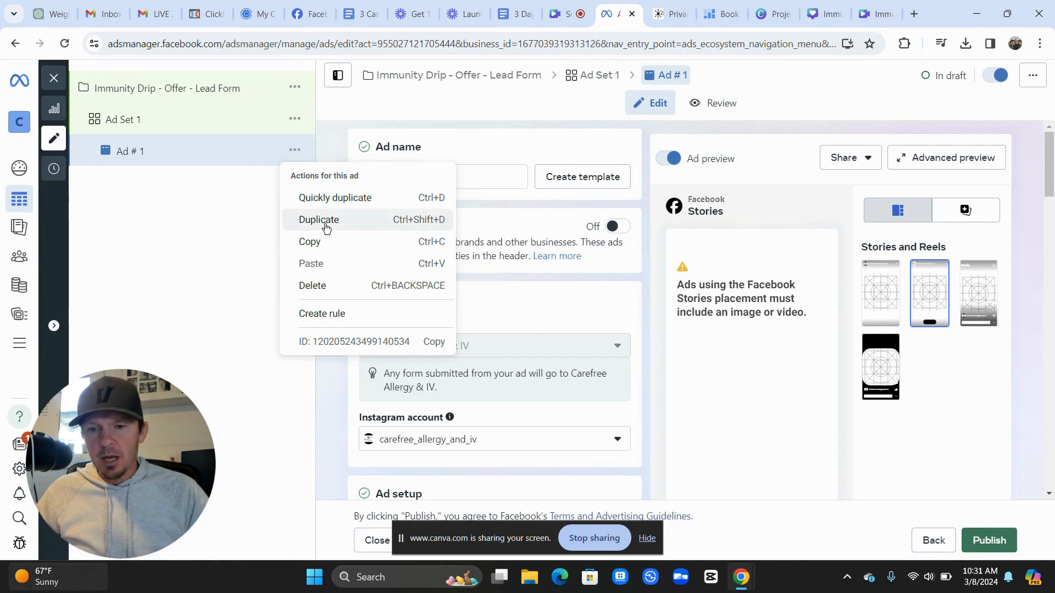
Dismiss the ad action menu and keep the Create ad setup option unchanged
click(336, 151)
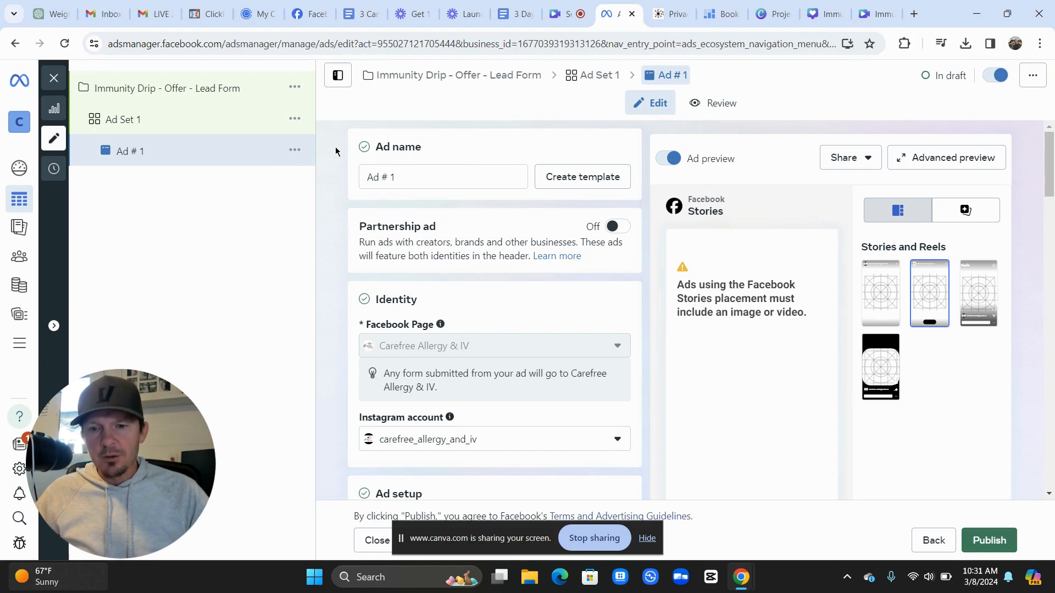
click(401, 172)
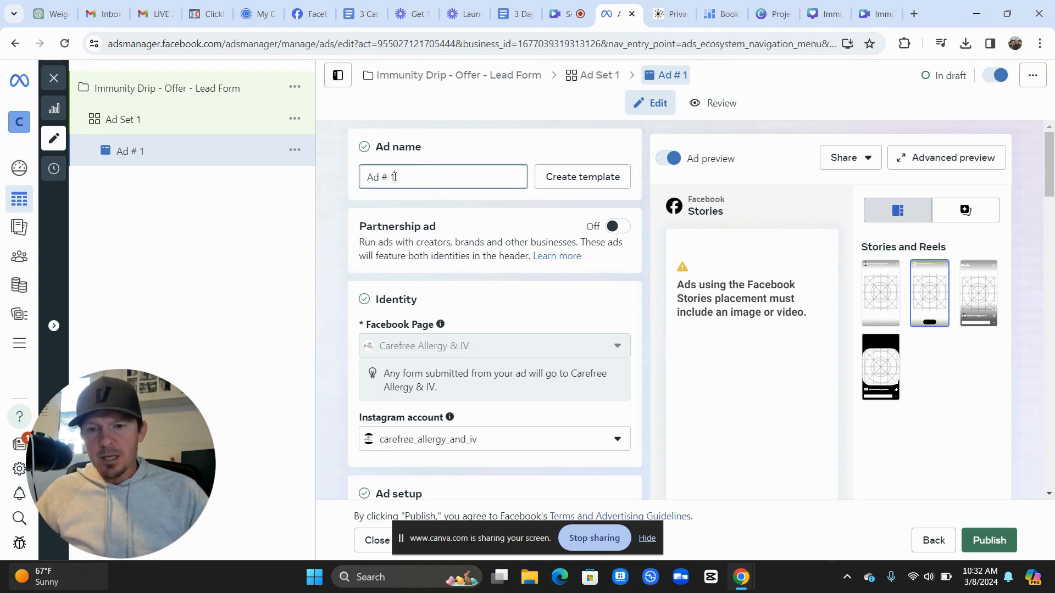
scroll(394, 177, down, 2)
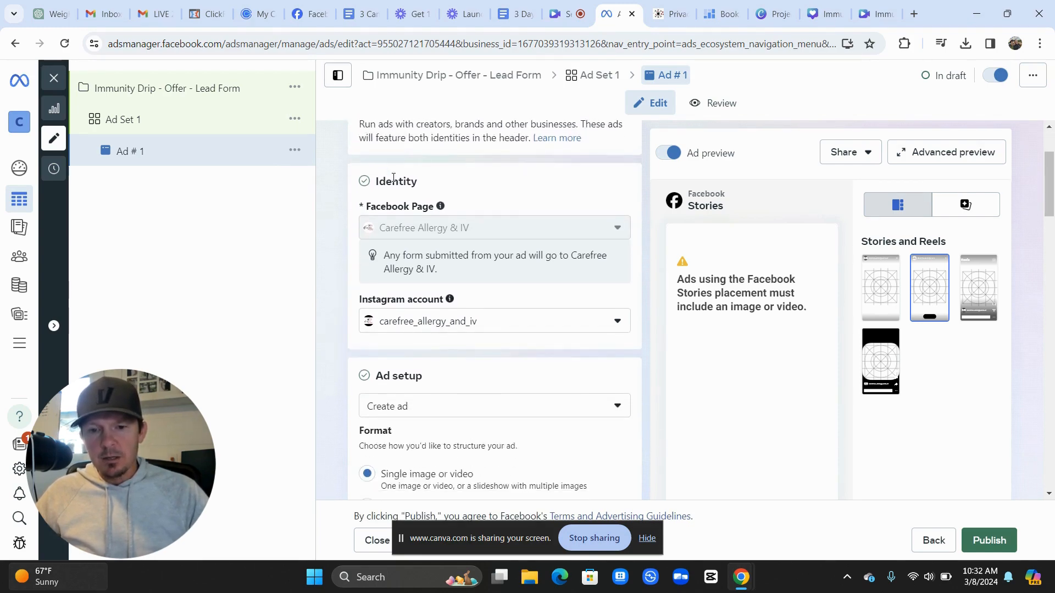
scroll(345, 343, down, 1)
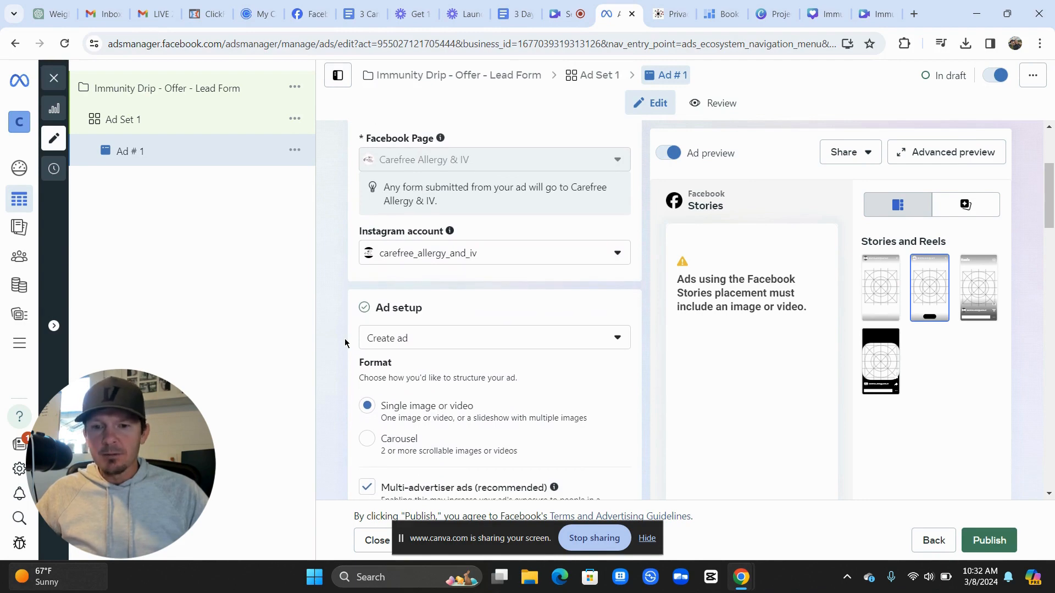
scroll(345, 343, down, 1)
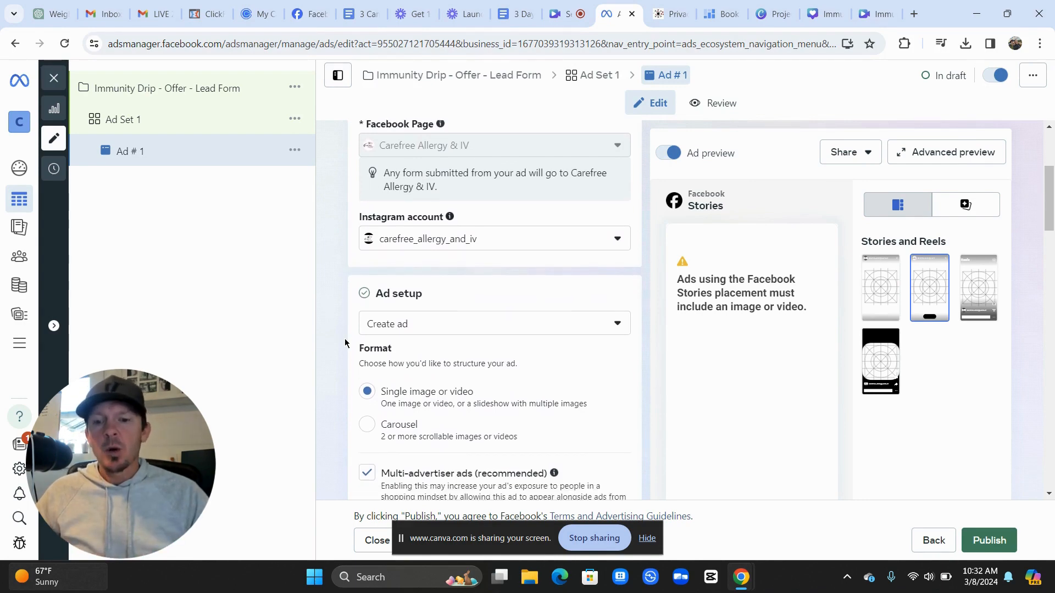
scroll(345, 343, down, 1)
scroll(345, 343, down, 1)
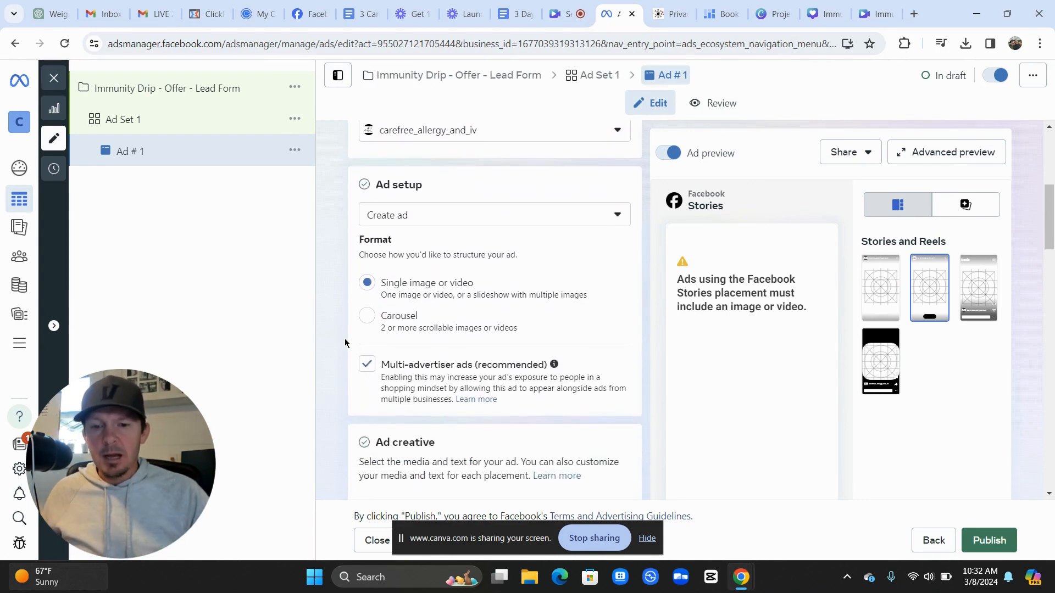
click(405, 218)
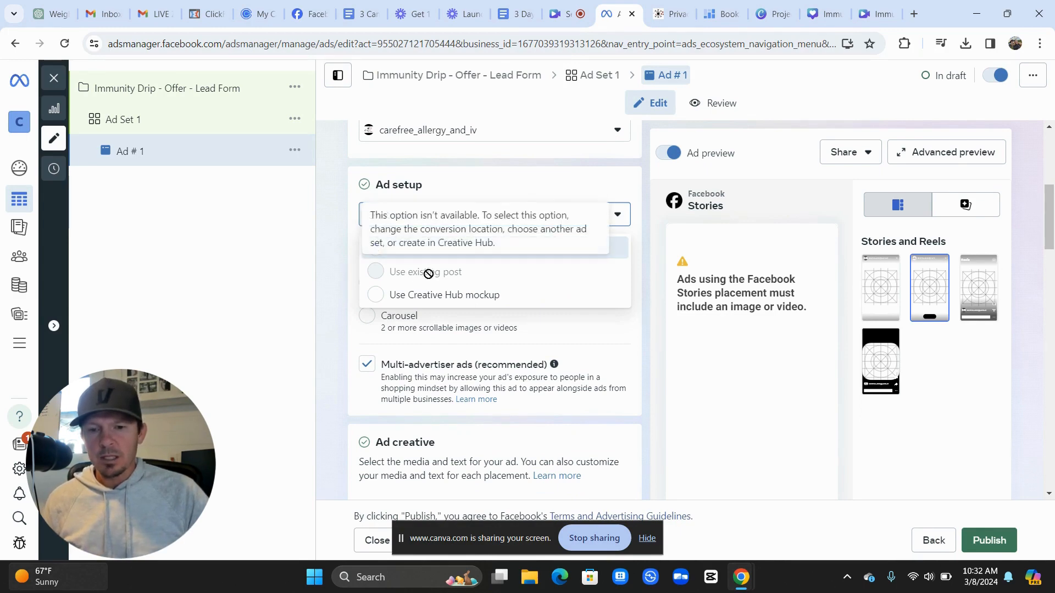
click(324, 293)
Reveal the Add media choices under Ad creative
scroll(324, 293, down, 2)
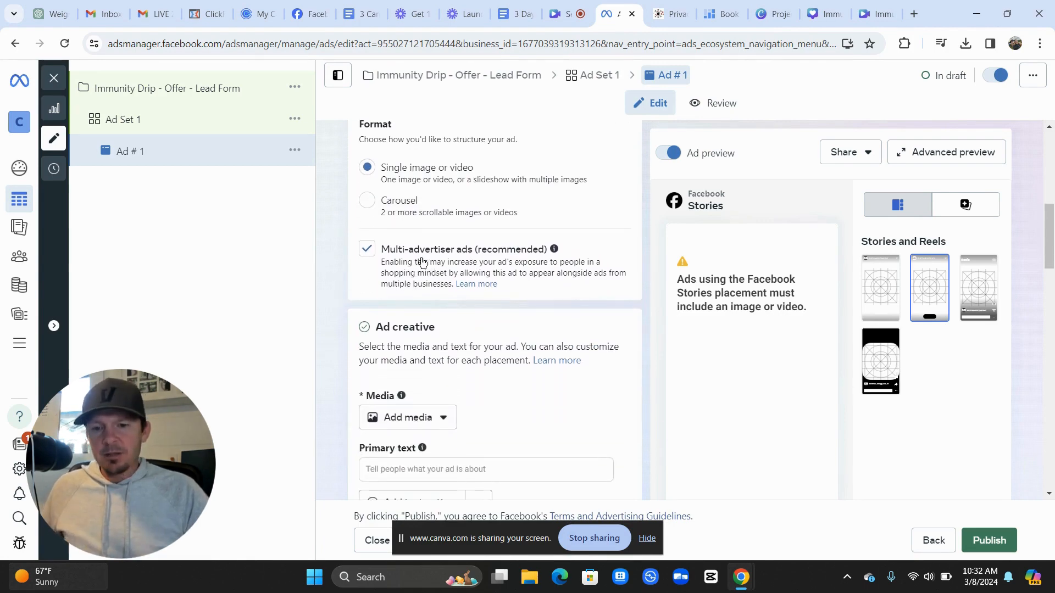
scroll(422, 261, down, 1)
scroll(422, 261, down, 1)
click(427, 279)
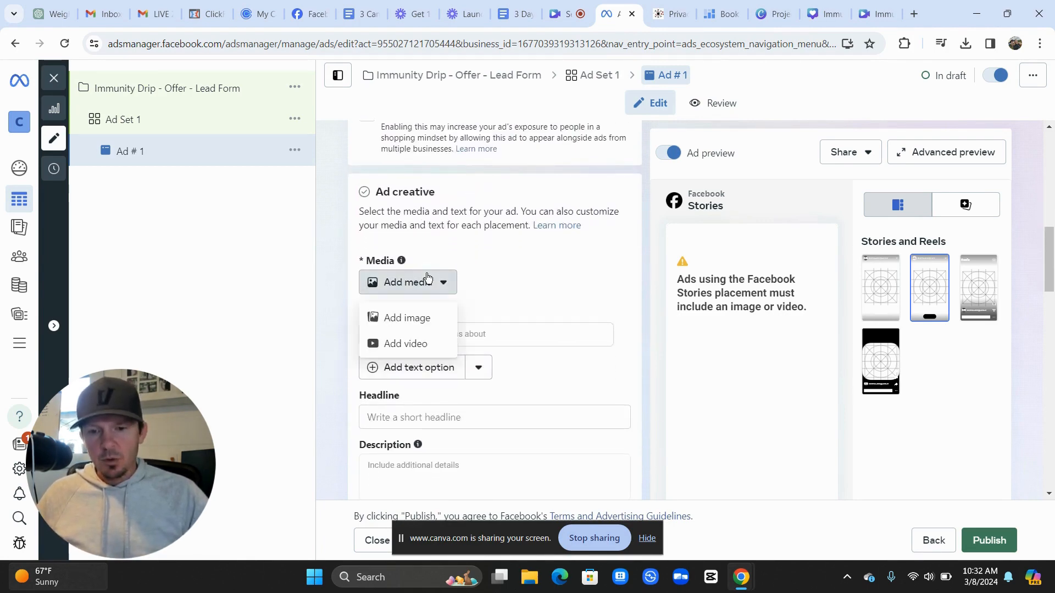
Add the first library video, 'Feeling Sick?', as the ad's media
click(416, 341)
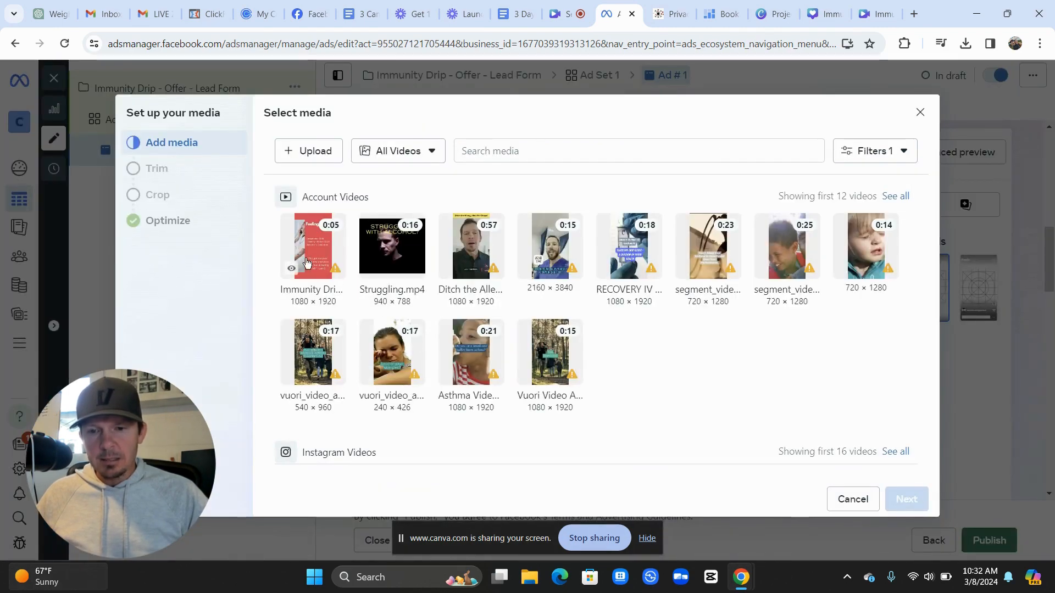
click(315, 244)
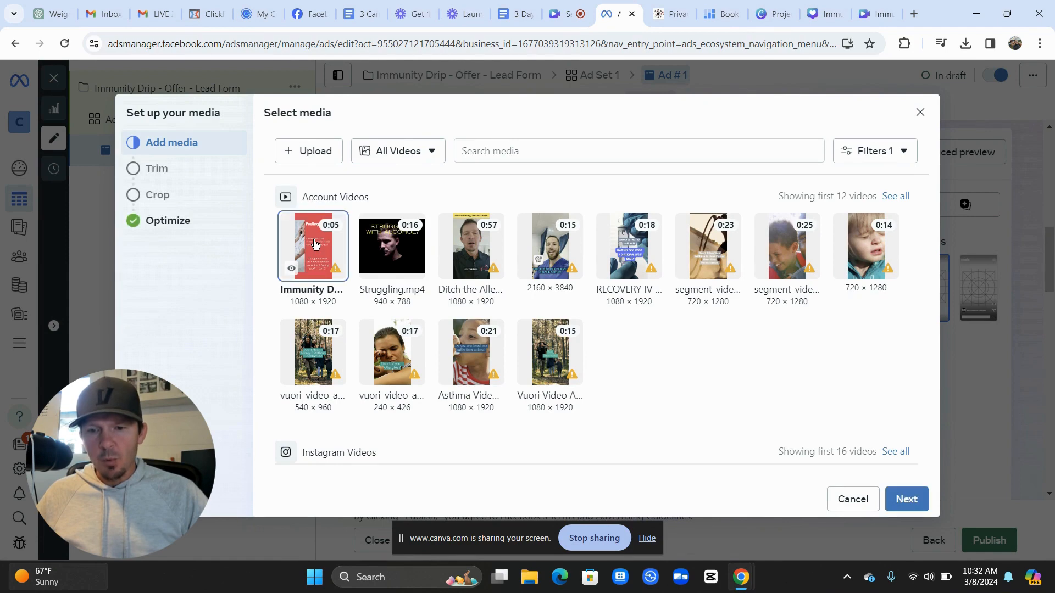
click(907, 502)
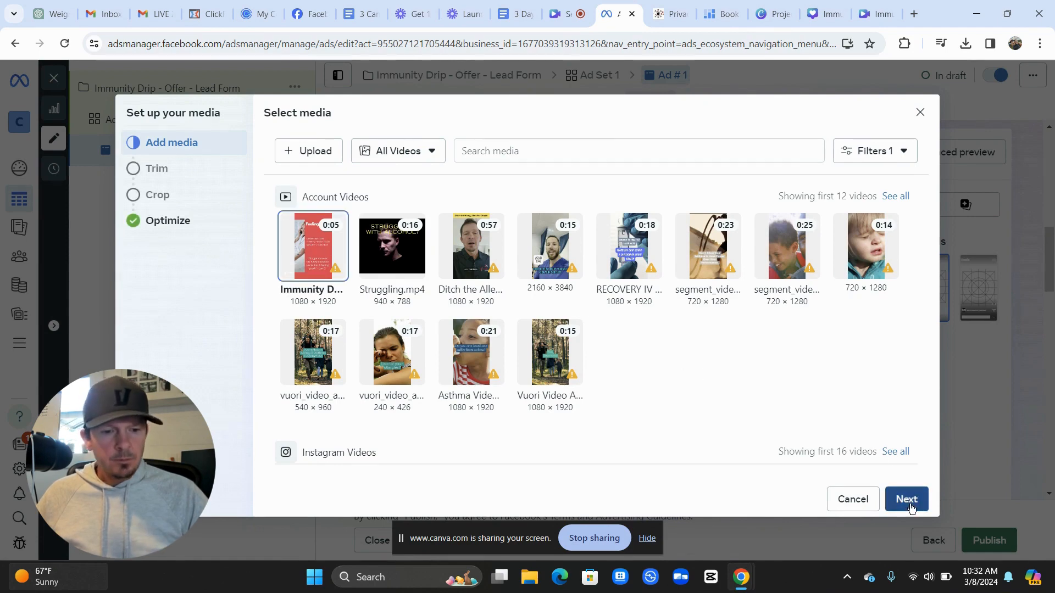
Keep the original crop and all Advantage+ creative optimizations on, then finish
scroll(730, 339, down, 2)
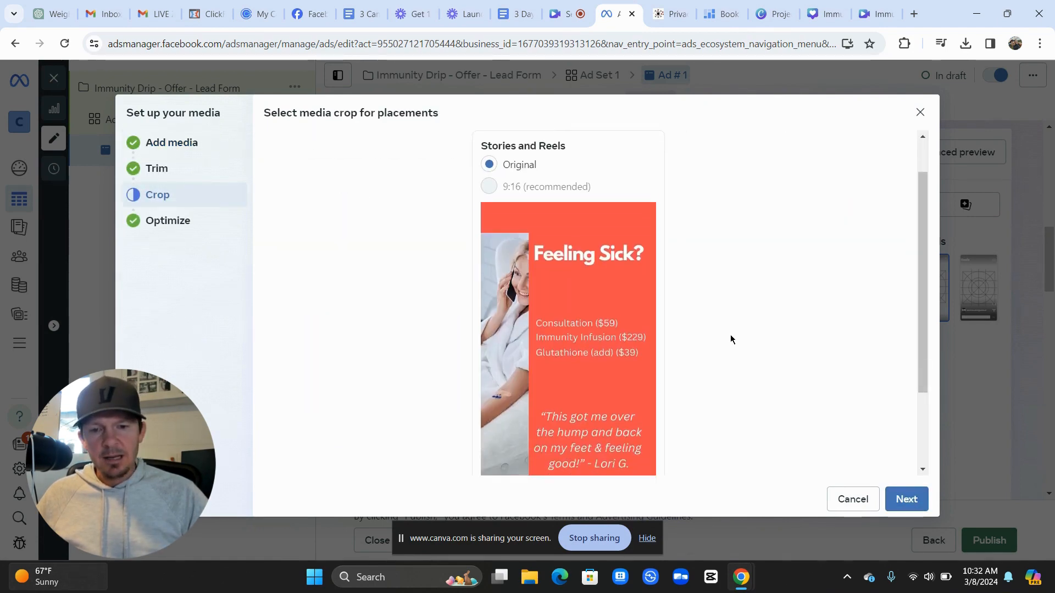
scroll(730, 339, up, 2)
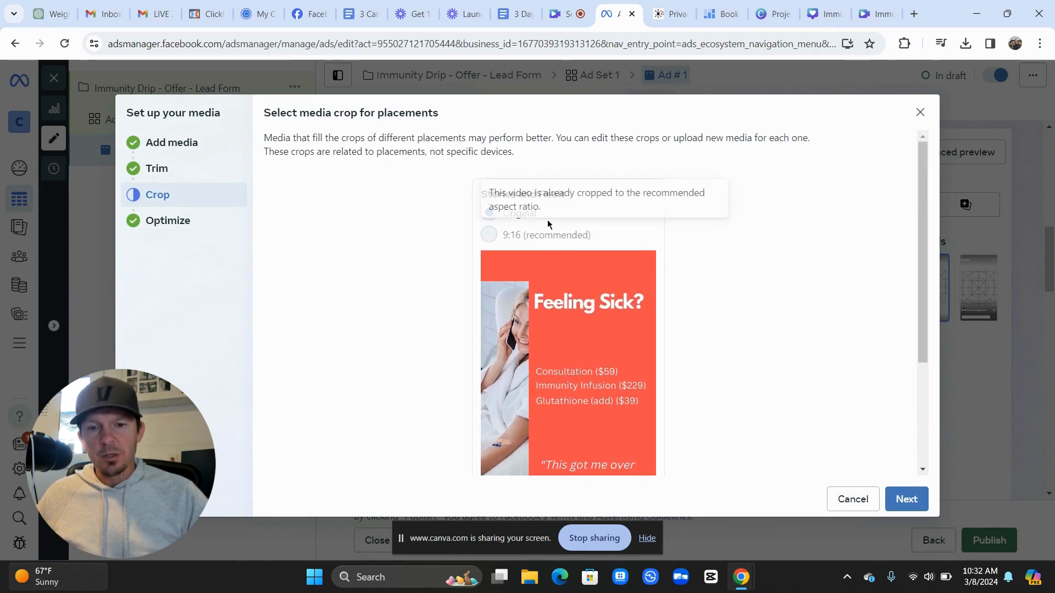
scroll(770, 330, down, 2)
click(907, 499)
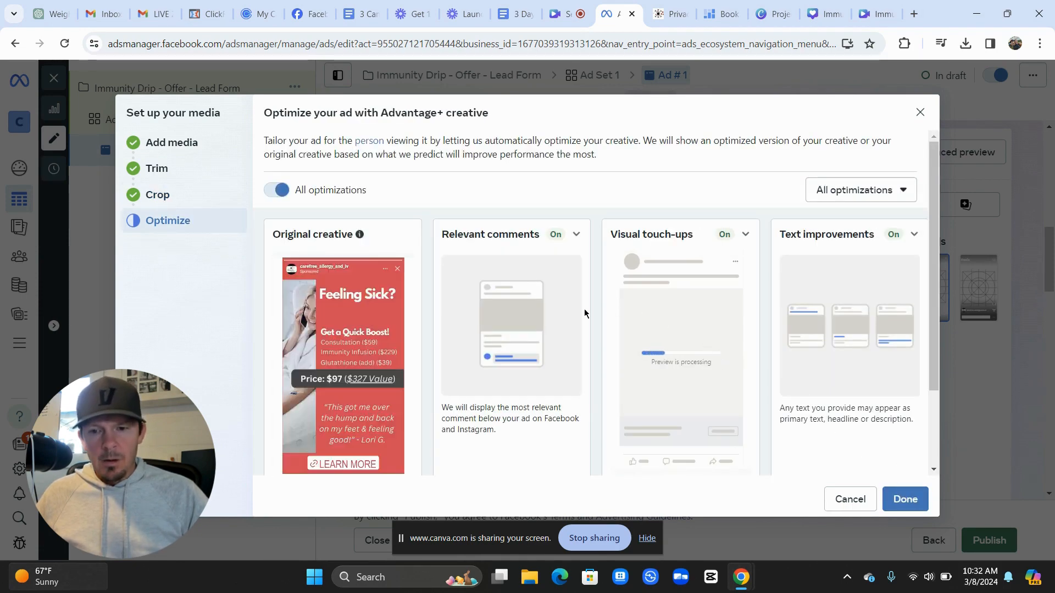
scroll(642, 309, down, 1)
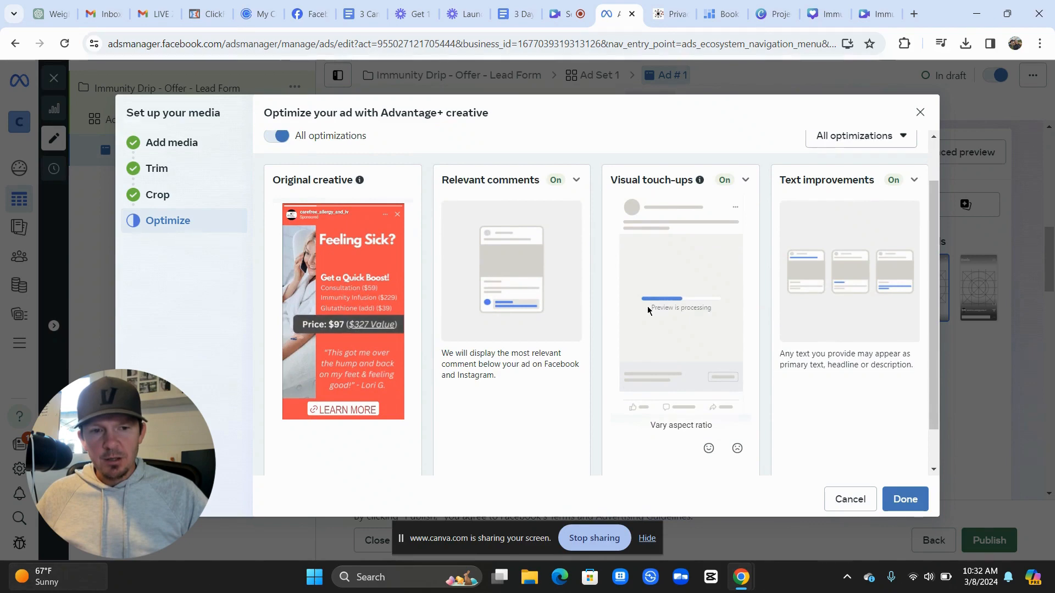
scroll(647, 310, down, 1)
scroll(647, 310, up, 1)
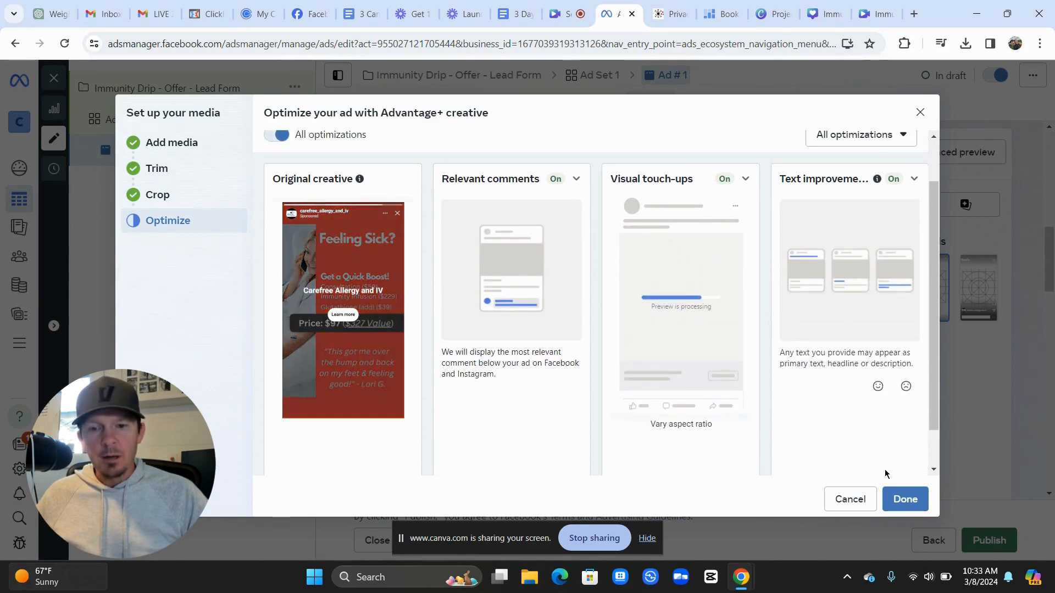
click(902, 498)
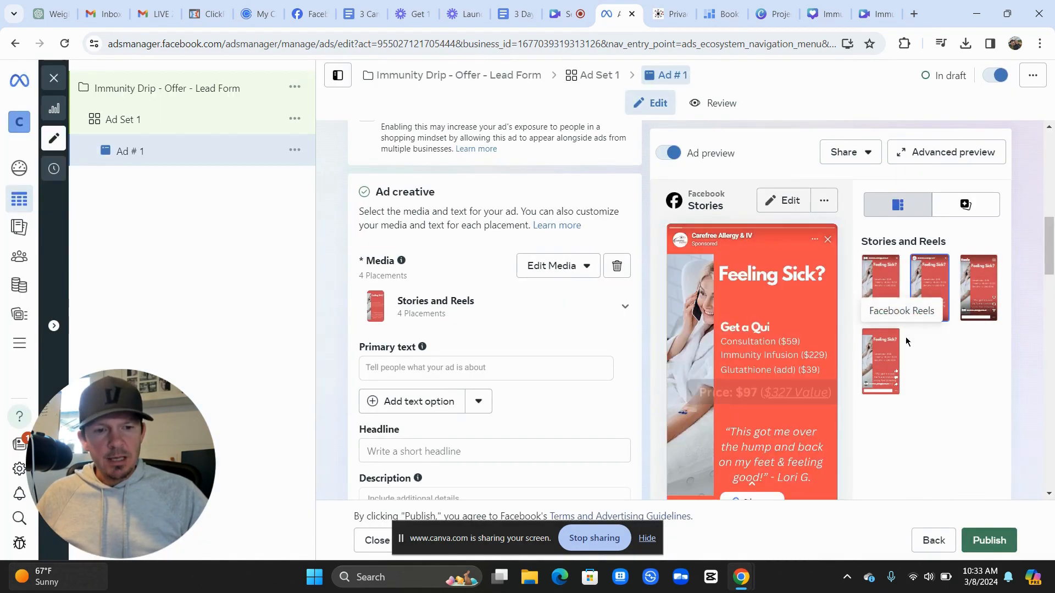
Paste the headline 'Feeling Sick? Get the Boost you Need Today!' into the ad's Headline
scroll(926, 335, down, 1)
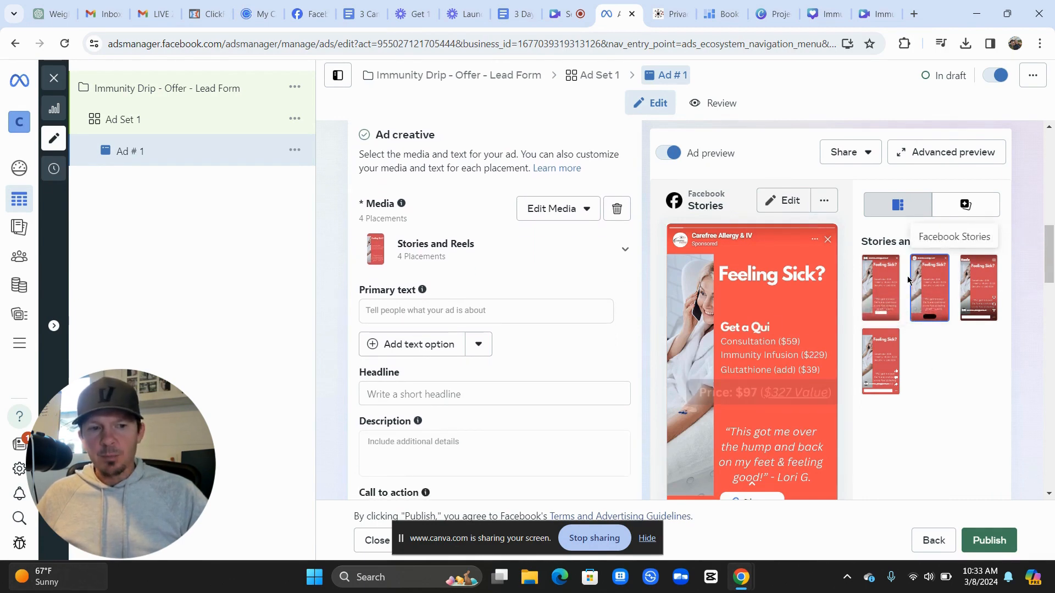
scroll(872, 314, down, 4)
scroll(872, 314, down, 5)
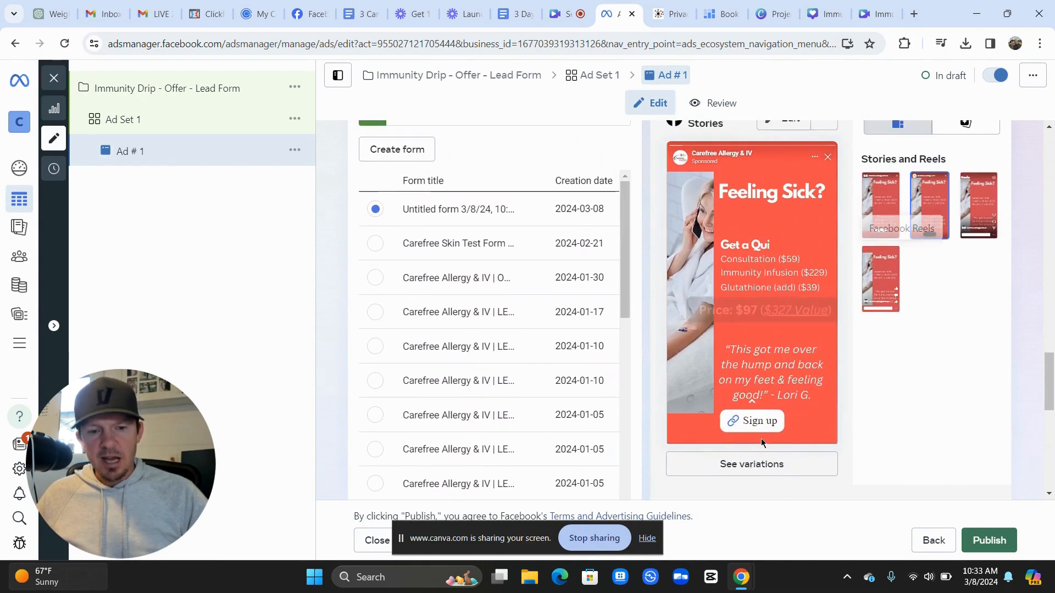
scroll(352, 355, up, 6)
scroll(352, 357, up, 6)
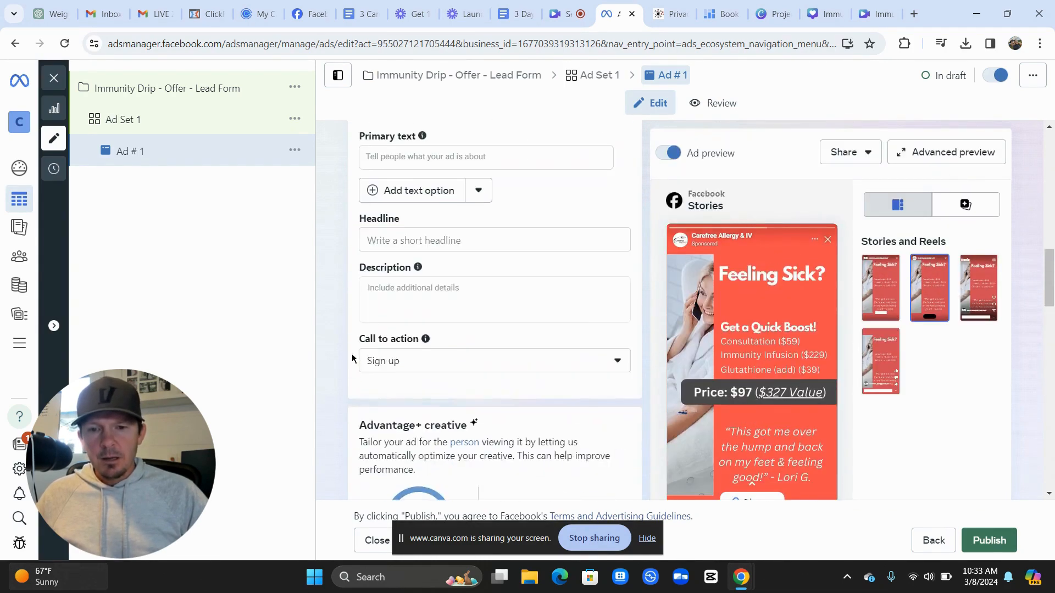
click(579, 275)
text(Feeling Sick? Get the Boost you Need Today!)
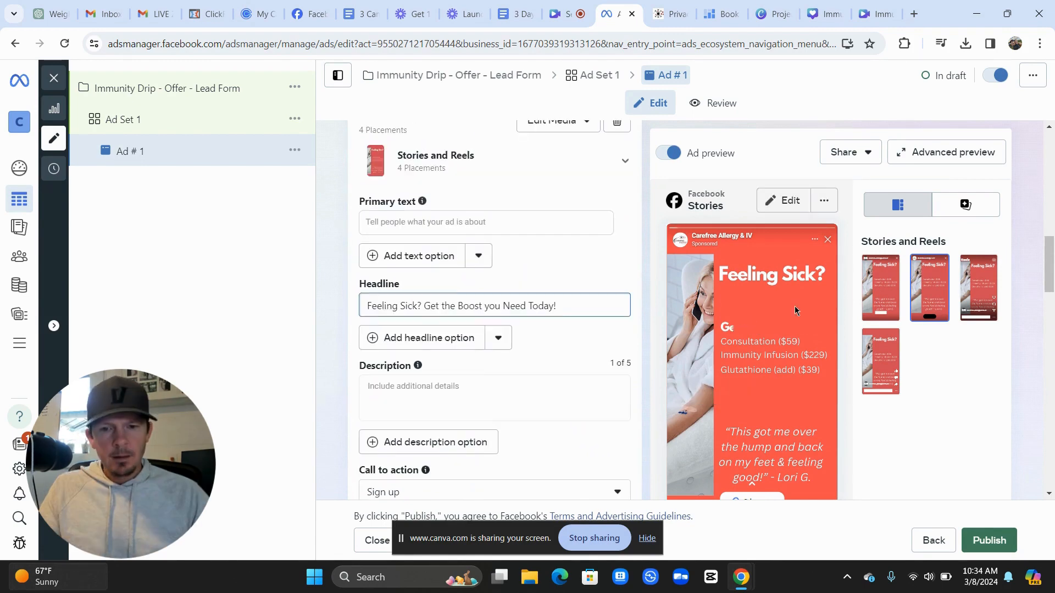
Keep Sign up as the ad's call to action
scroll(629, 259, up, 1)
scroll(627, 258, down, 1)
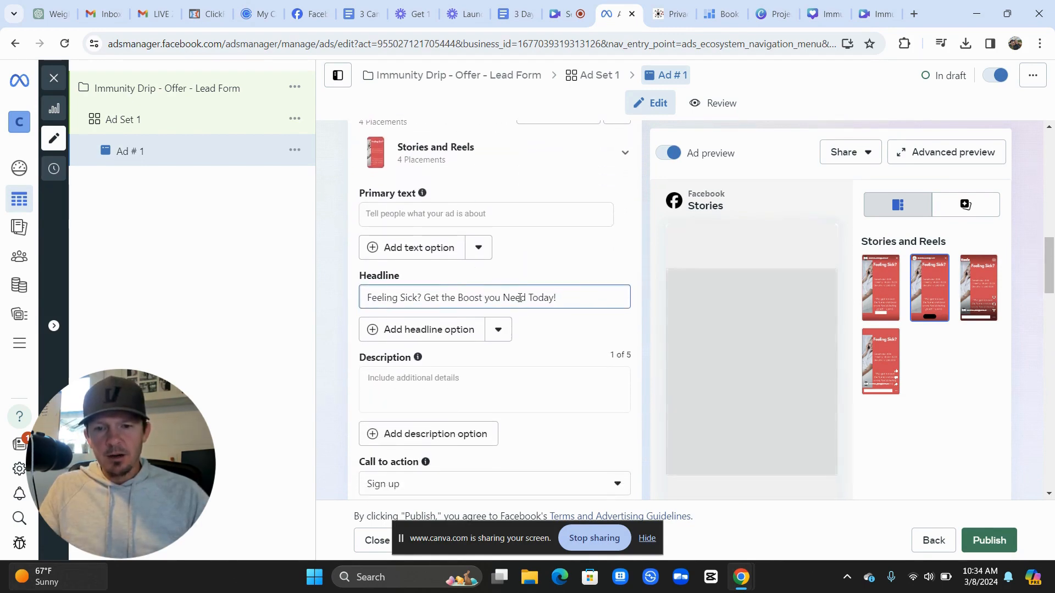
scroll(513, 324, down, 2)
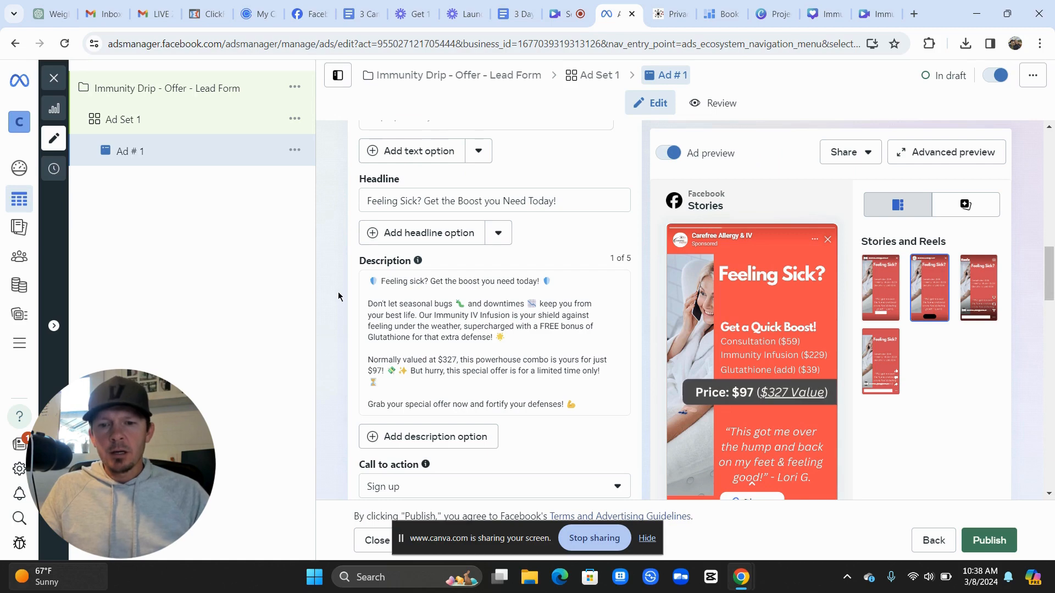
scroll(337, 292, down, 4)
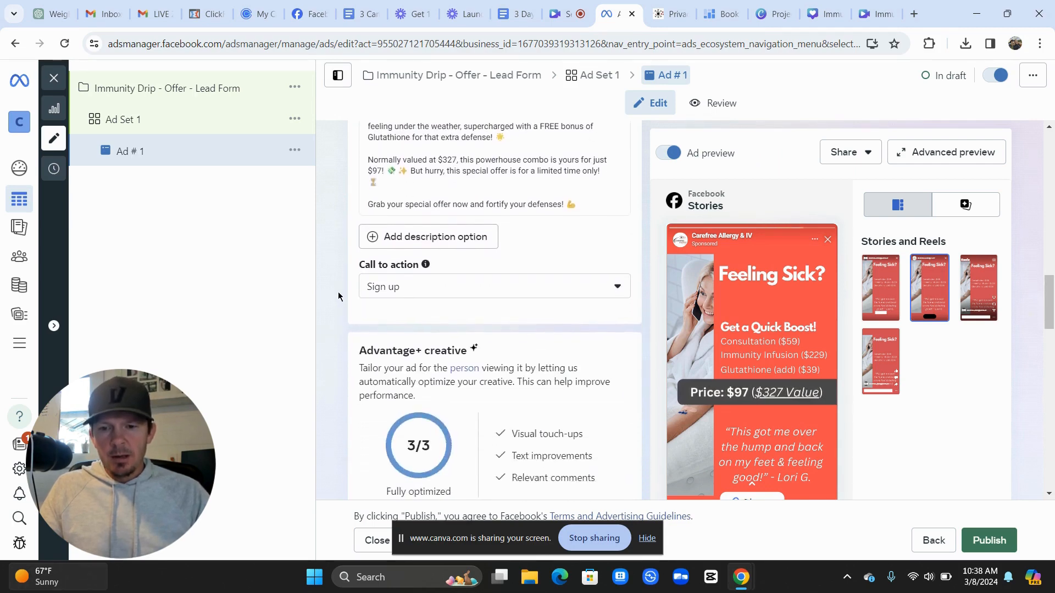
click(404, 285)
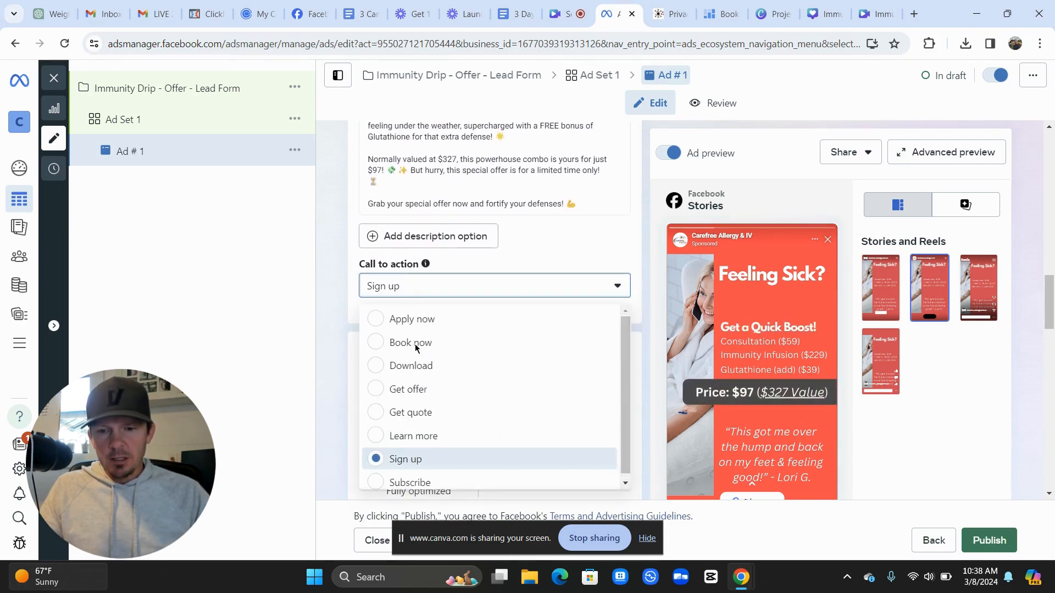
click(335, 269)
scroll(334, 268, down, 3)
scroll(334, 268, down, 5)
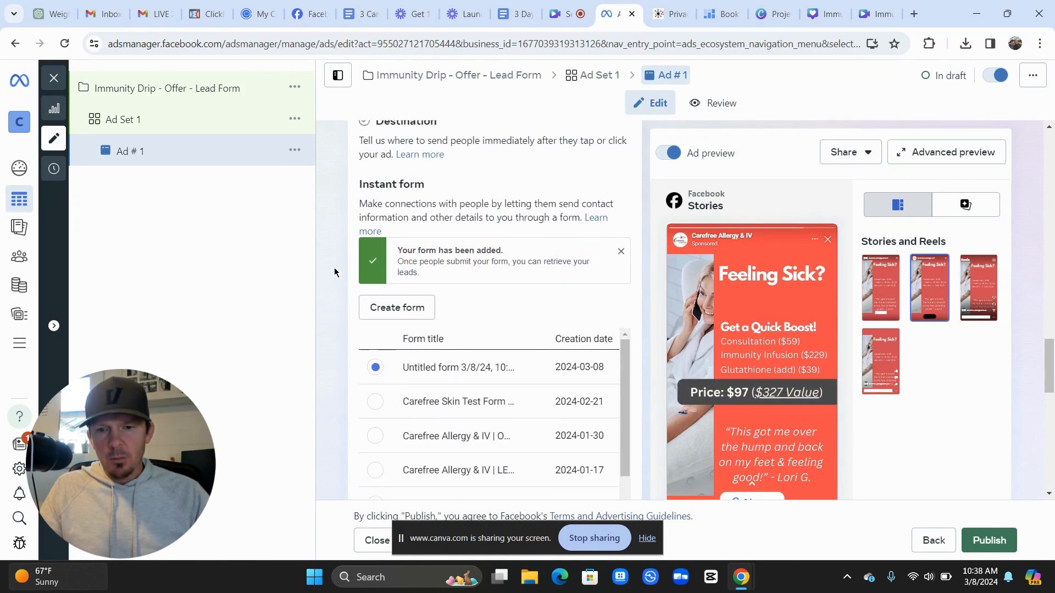
Start a new form from the ad's Destination > Instant form section
scroll(334, 268, up, 1)
scroll(335, 268, down, 1)
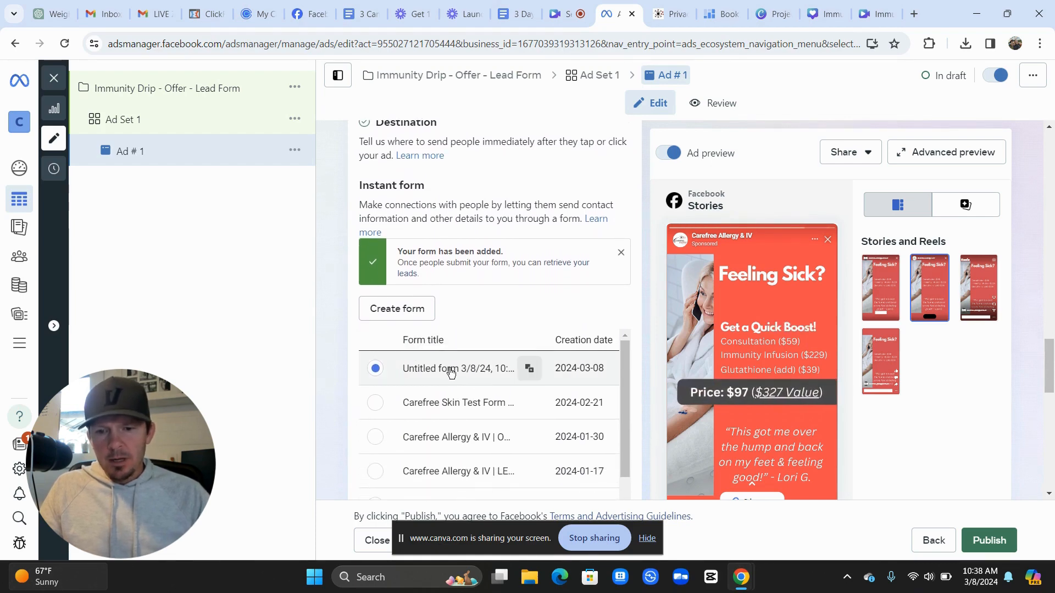
scroll(336, 377, down, 6)
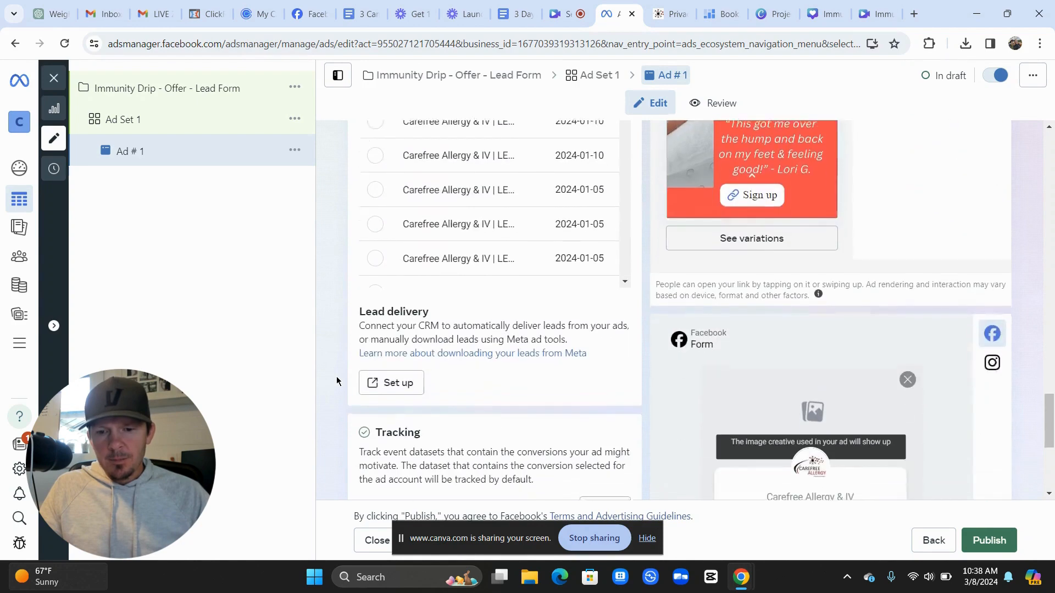
scroll(336, 375, up, 6)
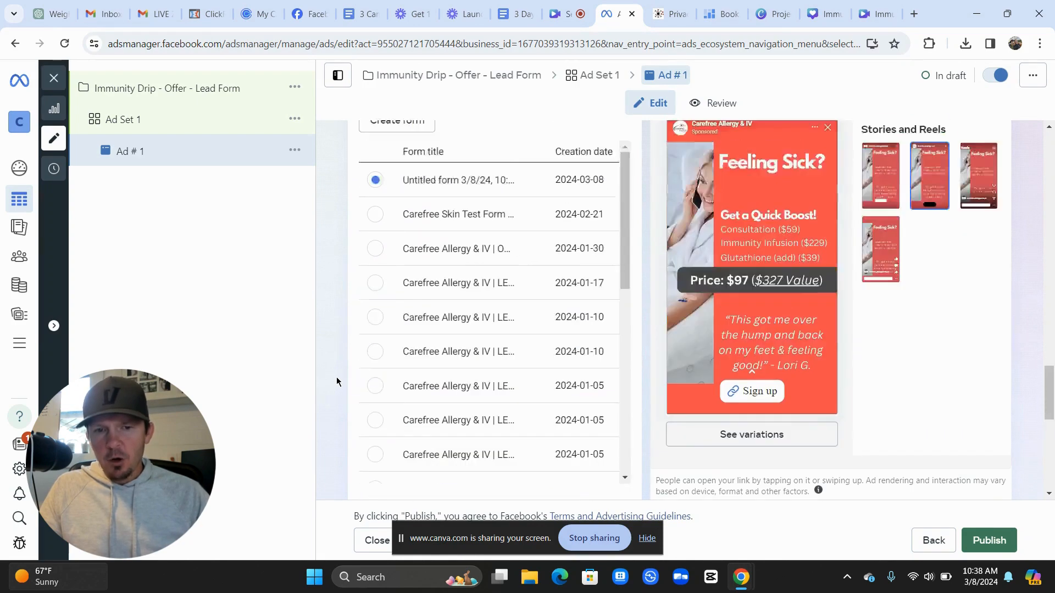
click(396, 281)
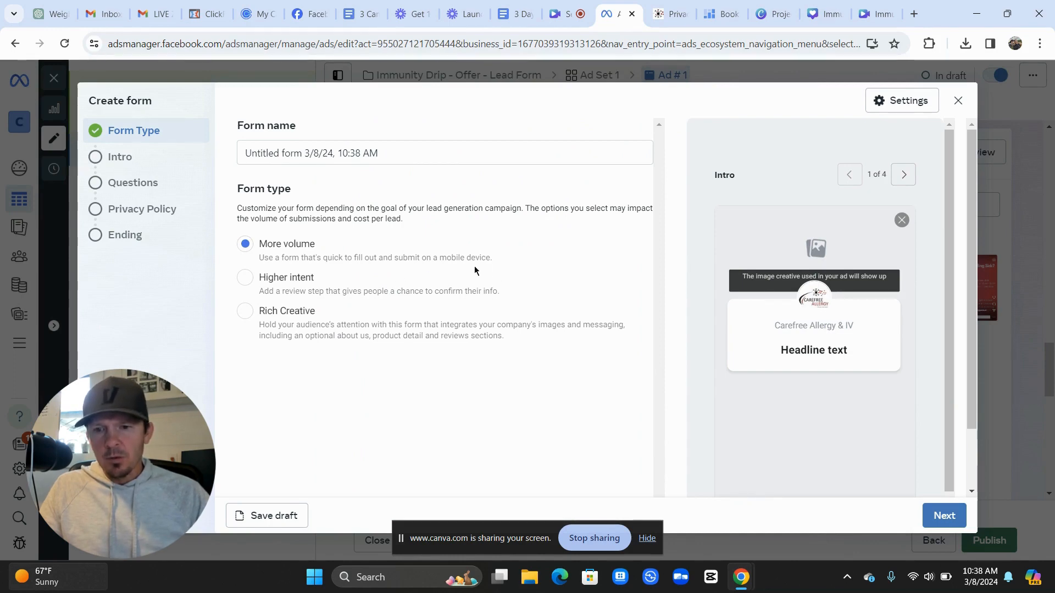
Name the form 'Immunity IV Lead Form', keep the More volume type, and continue to the Intro
drag(385, 153, 224, 149)
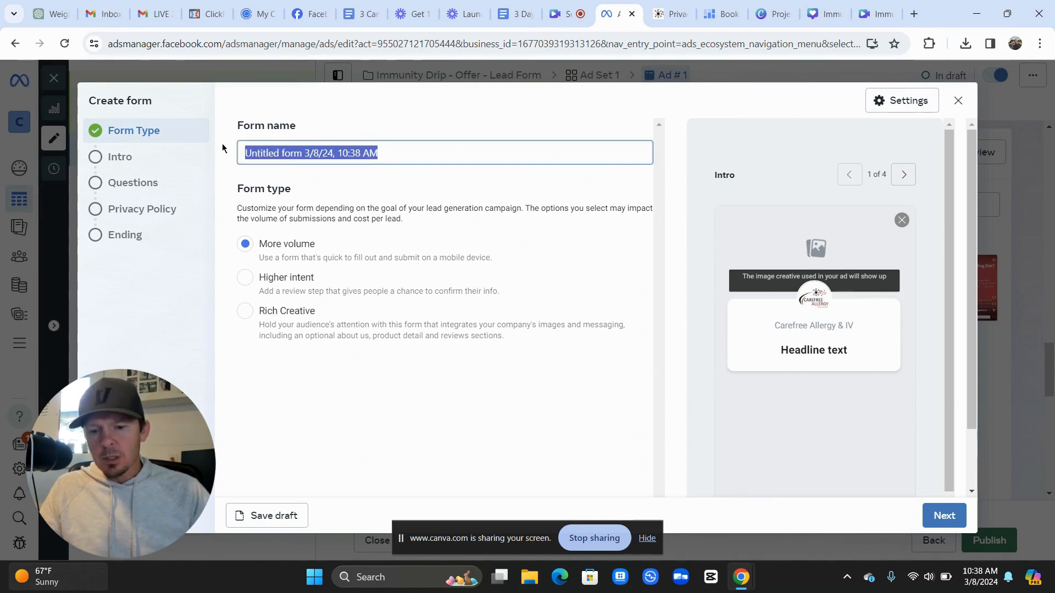
text(Immunity I)
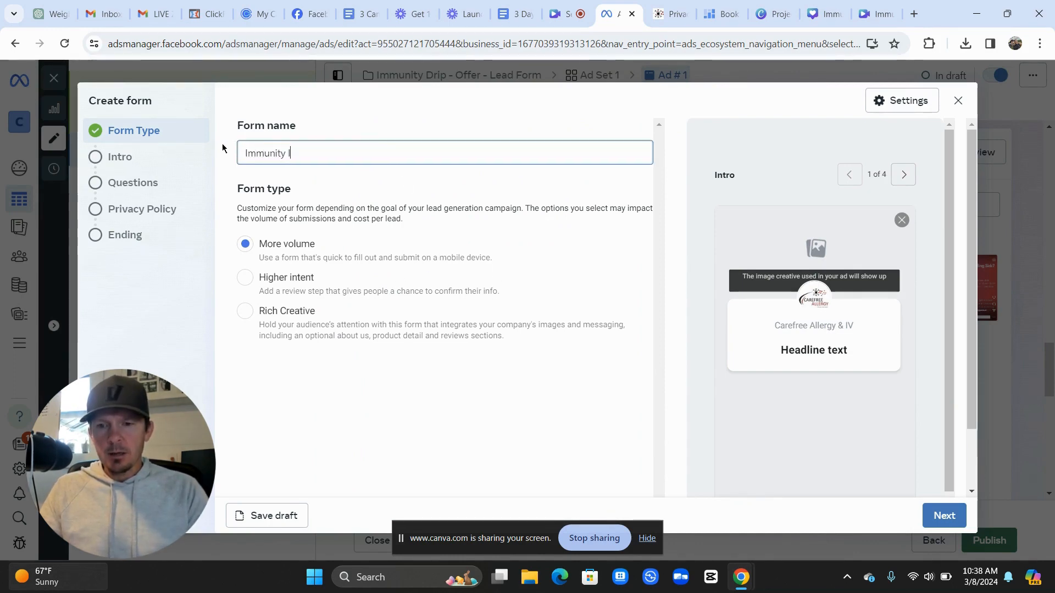
text(V Lead Form)
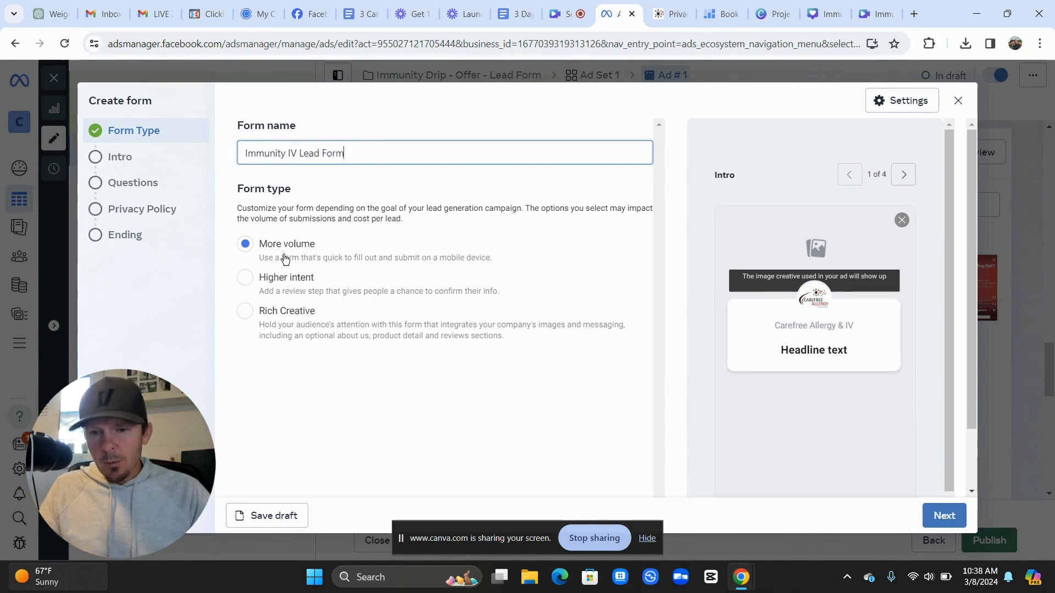
click(940, 515)
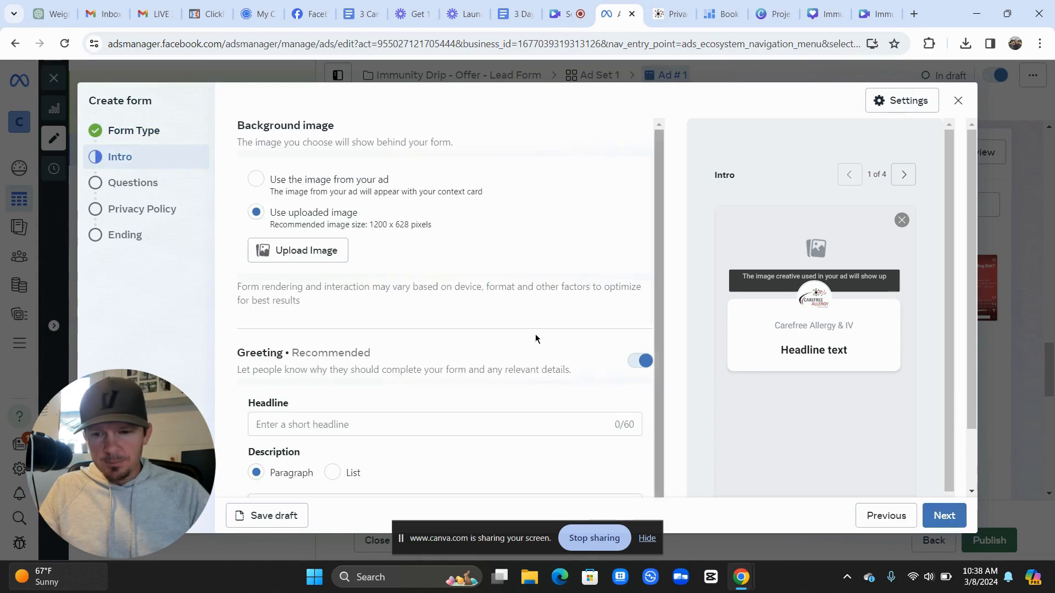
Use the ad's image as the form background and set the intro headline 'Get Your Immunity Boost Today!'
click(266, 178)
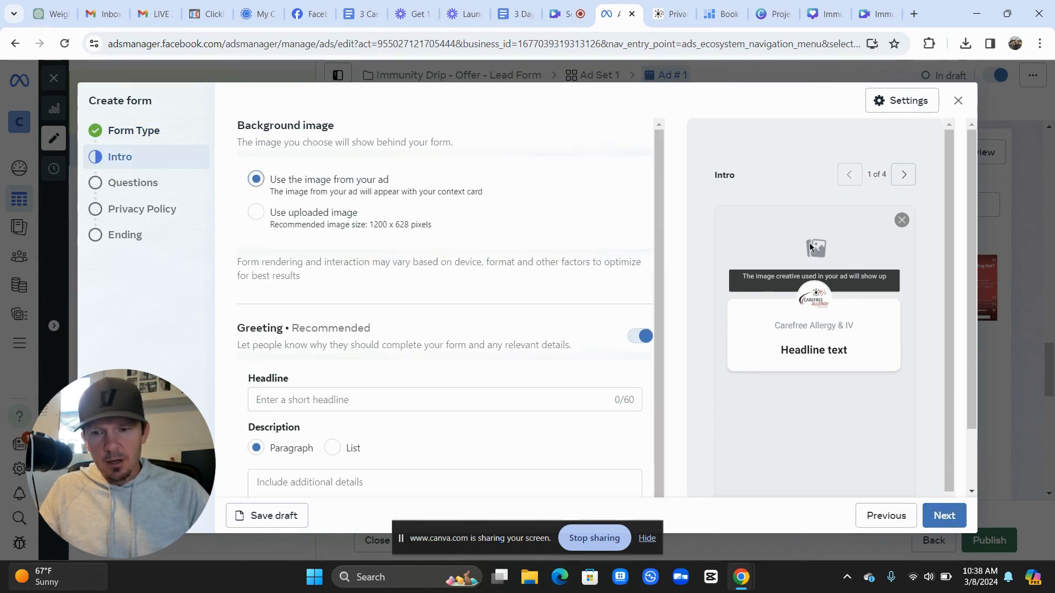
scroll(264, 326, down, 1)
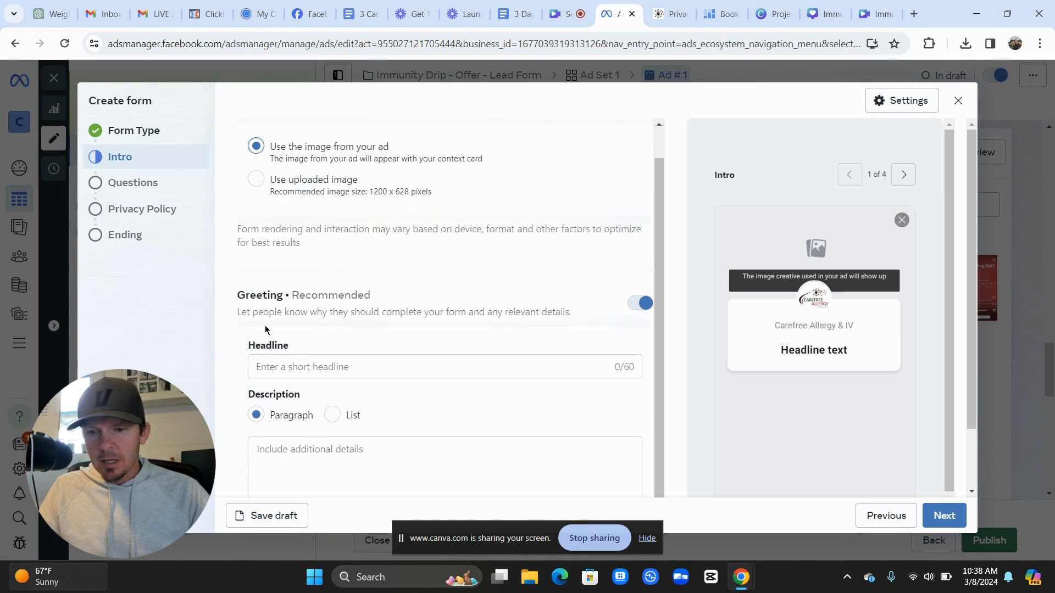
click(301, 360)
text(Get )
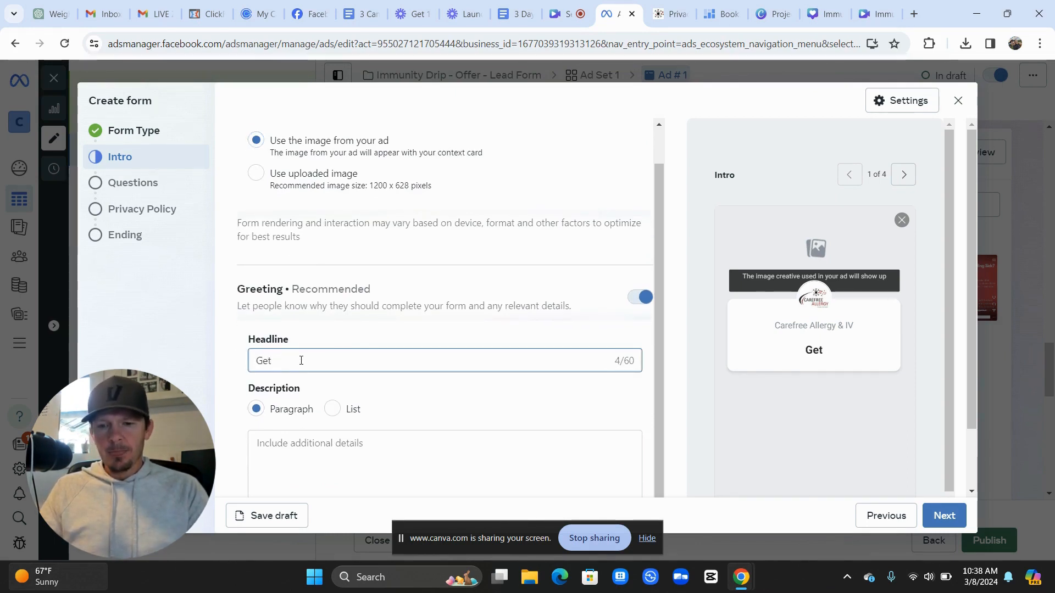
text(Your )
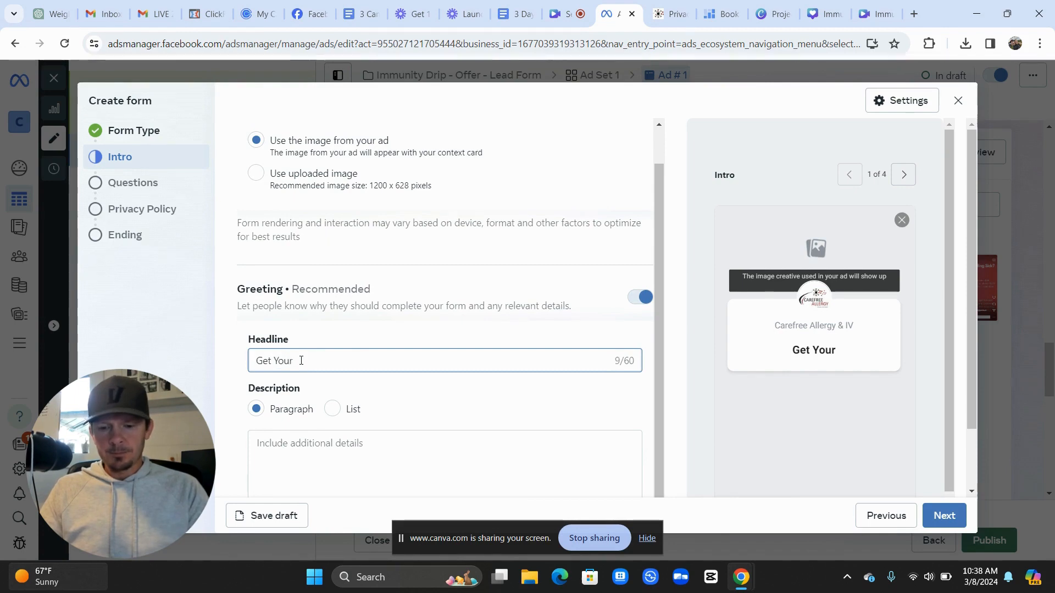
text(Immuni)
text(ty)
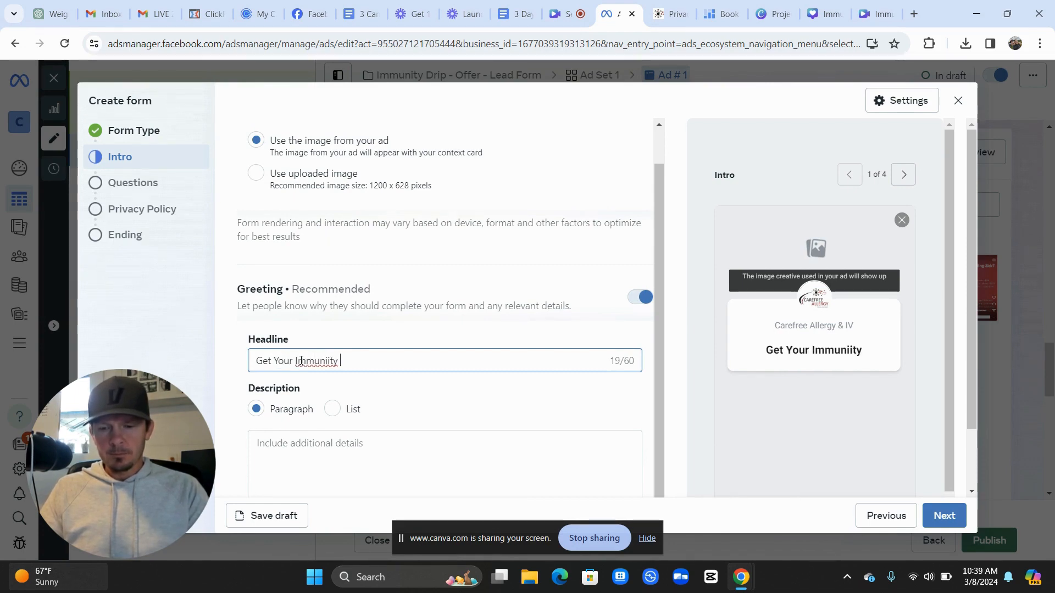
key(BackSpace)
key(BackSpace)
key(BackSpace)
text(ty Bo)
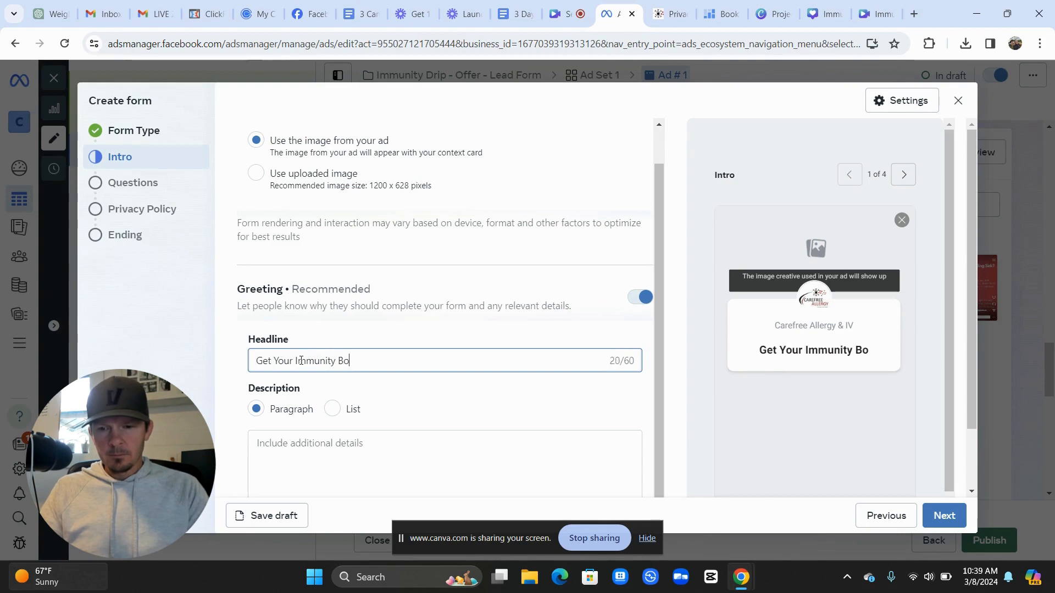
text(ost Toda)
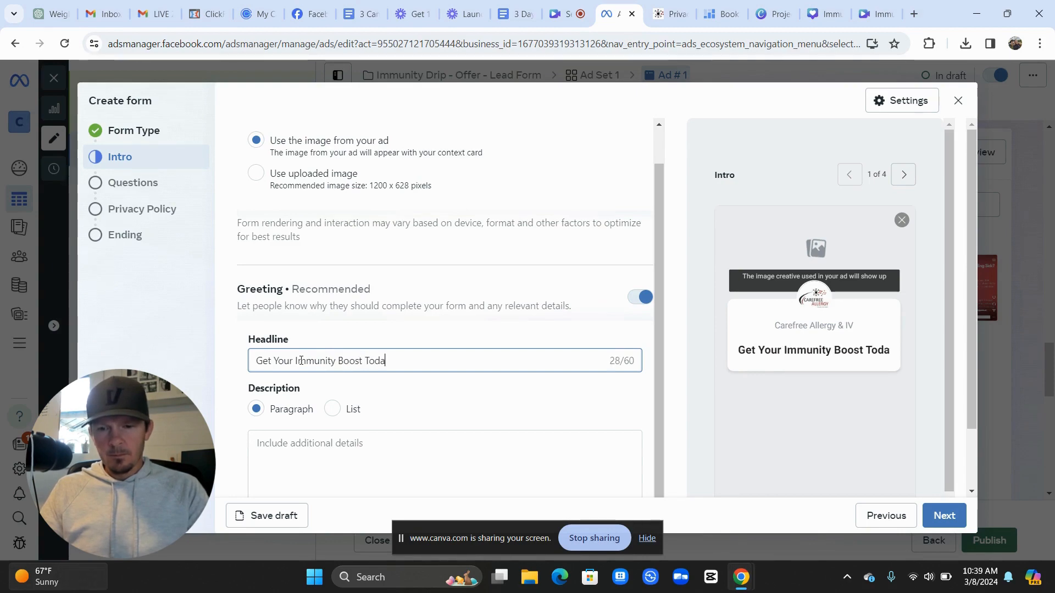
text(y!)
Write the intro description asking for additional information to get people on their way to recovery
scroll(301, 366, down, 1)
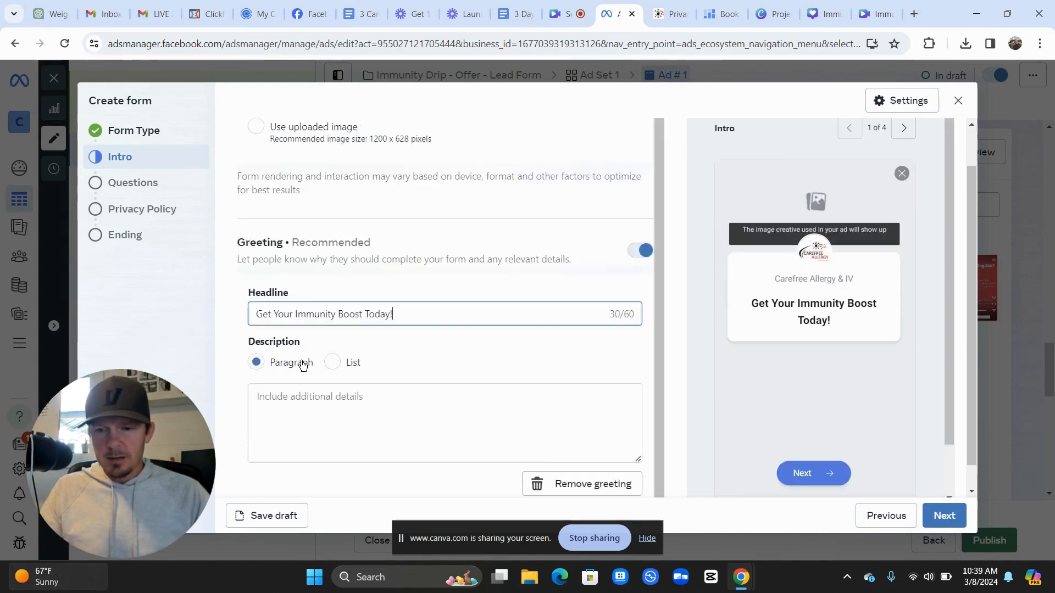
click(295, 369)
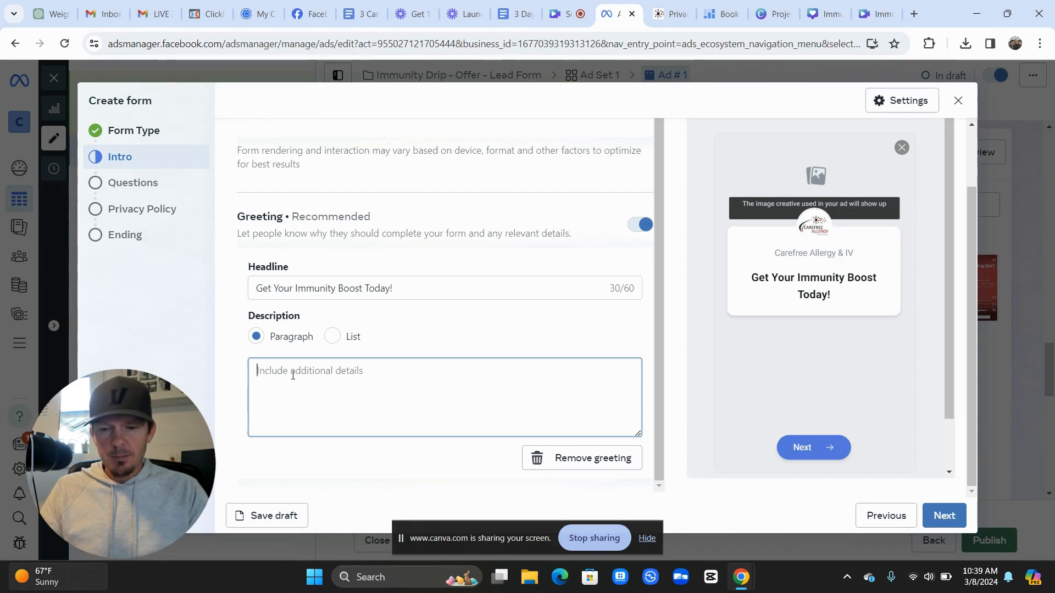
text(Please)
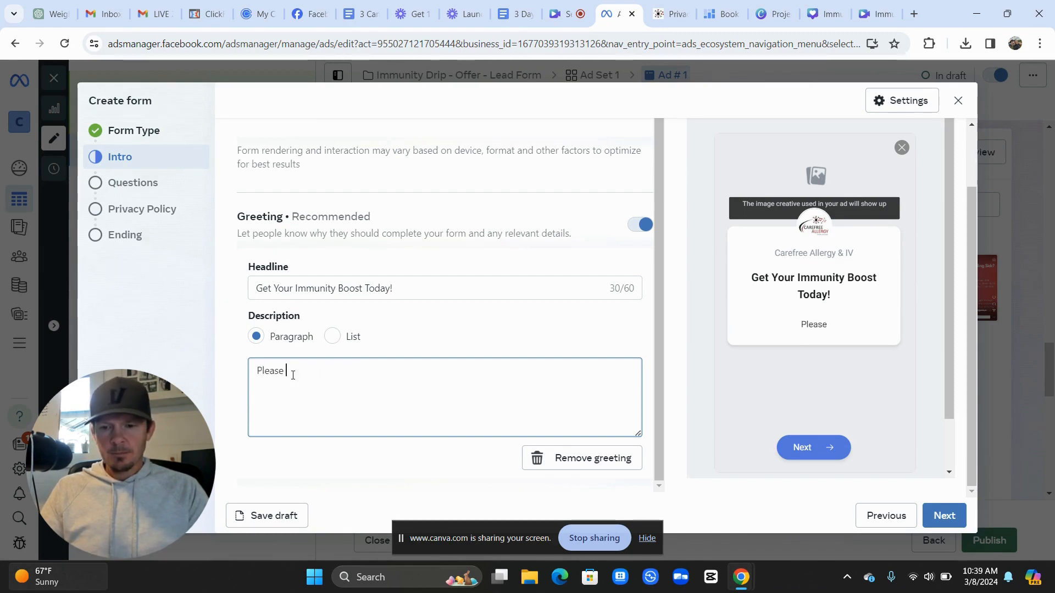
text( give us some)
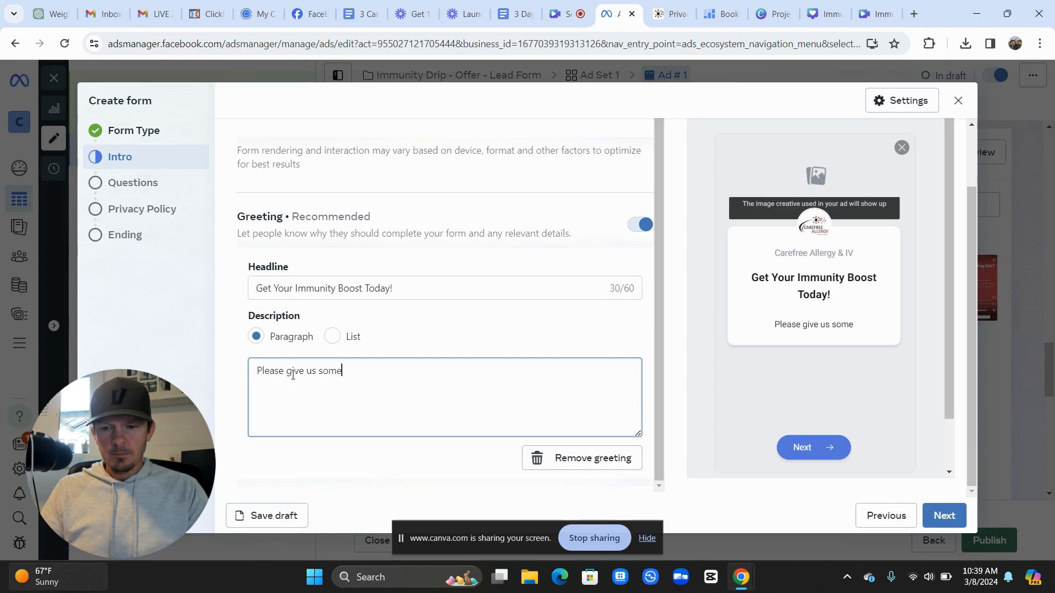
text( add)
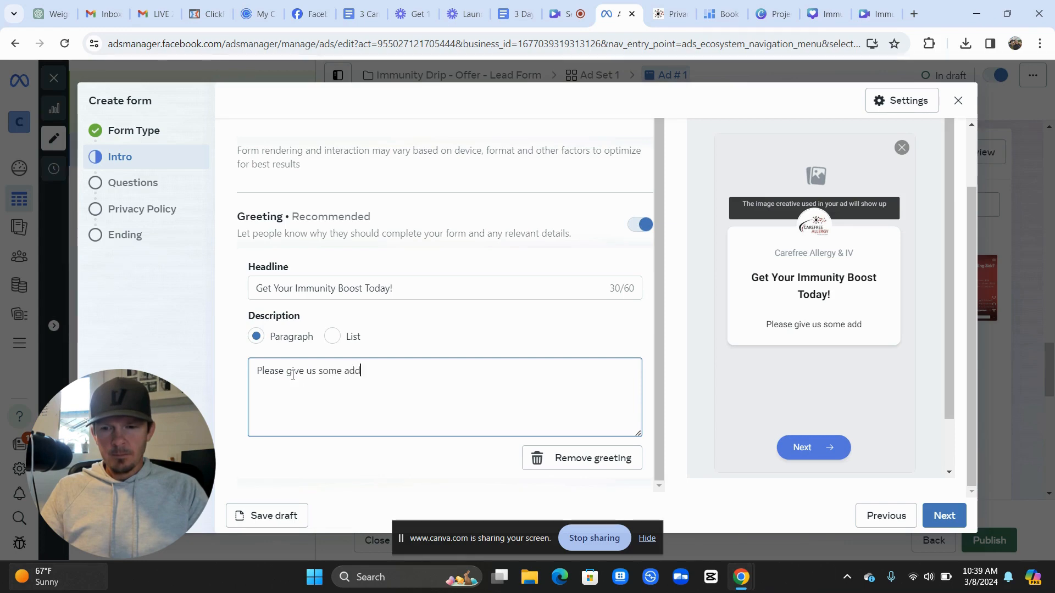
text(itional information so we can)
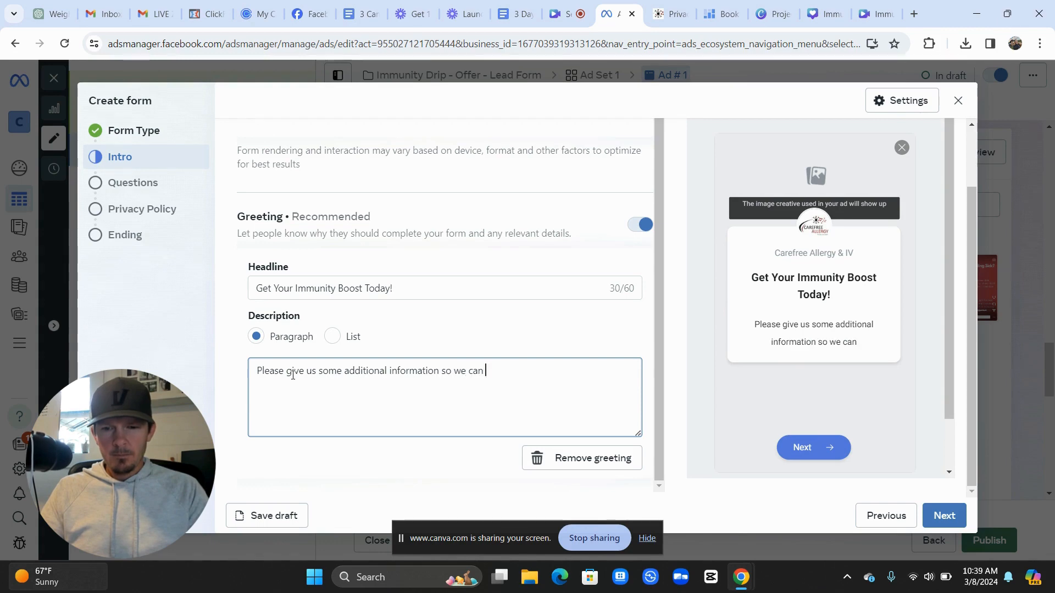
text( get you on the)
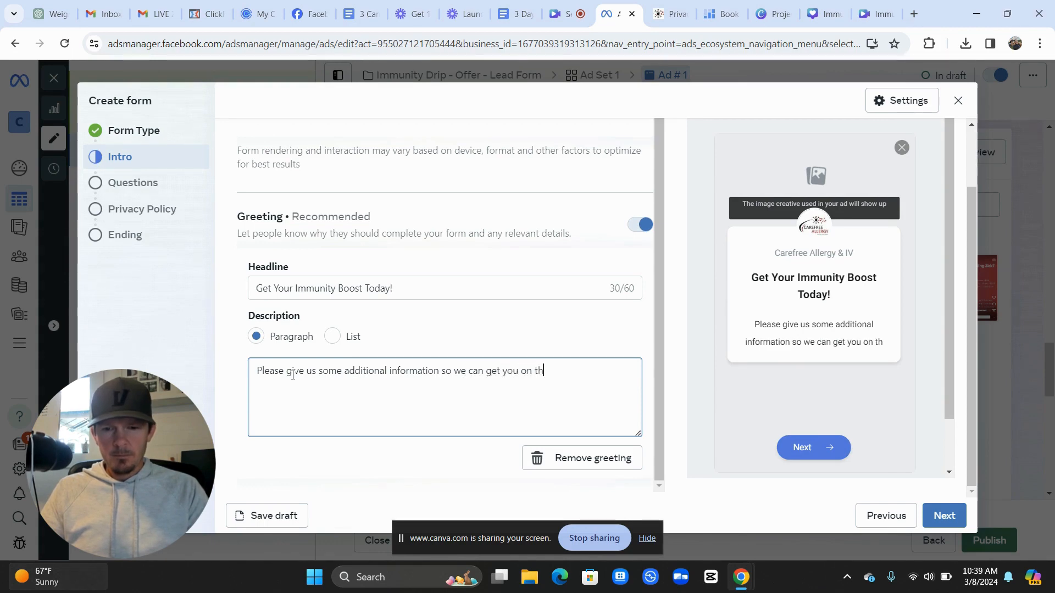
key(BackSpace)
key(BackSpace)
key(BackSpace)
key(BackSpace)
text(your w)
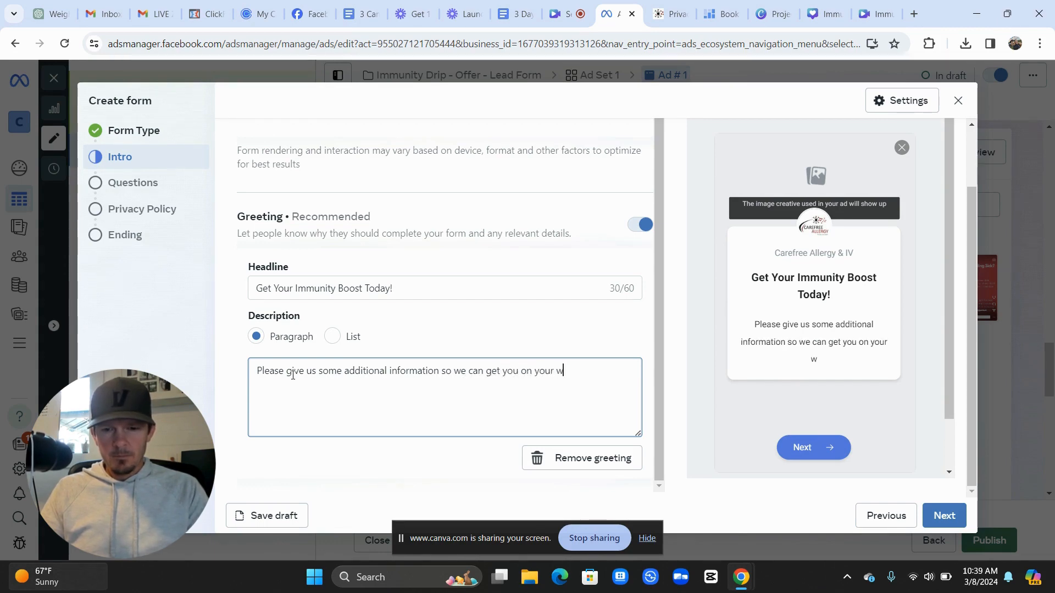
text(ay to recovery)
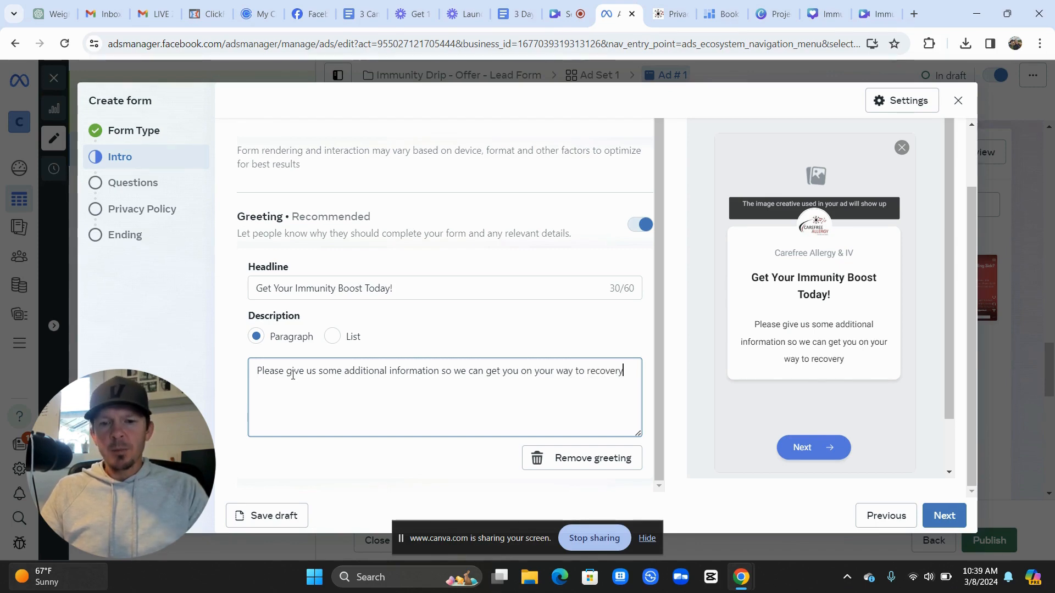
text(!)
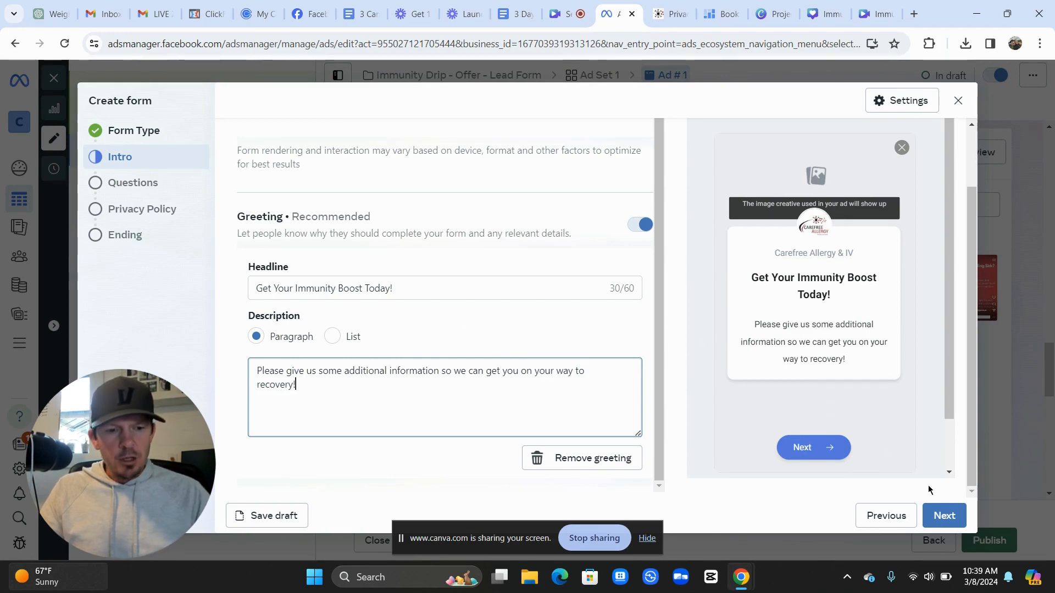
On the Questions step, write a prefill description promising appointment reminders and other pertinent information
click(944, 515)
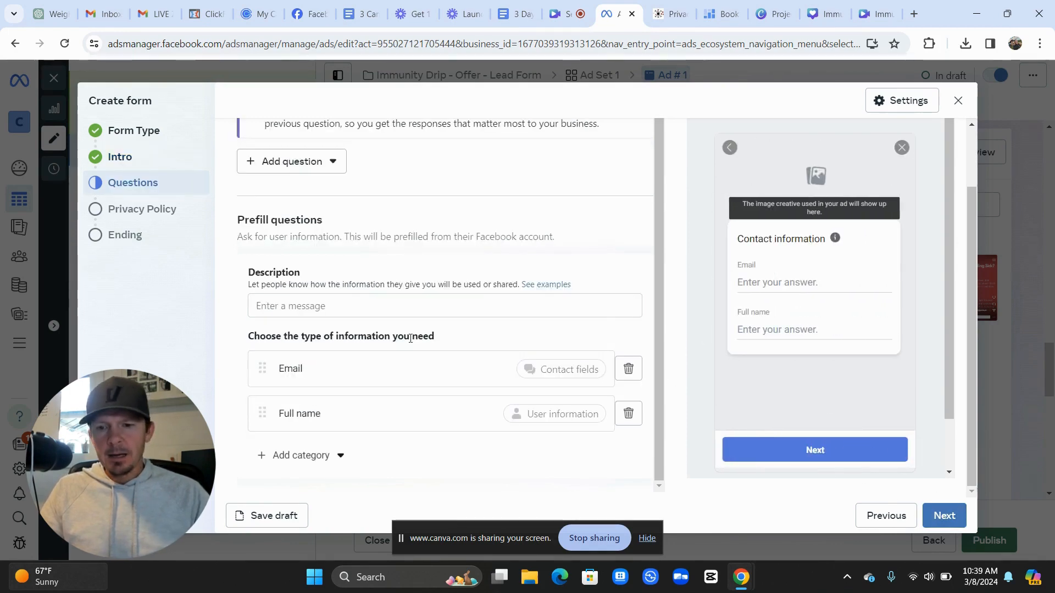
click(322, 308)
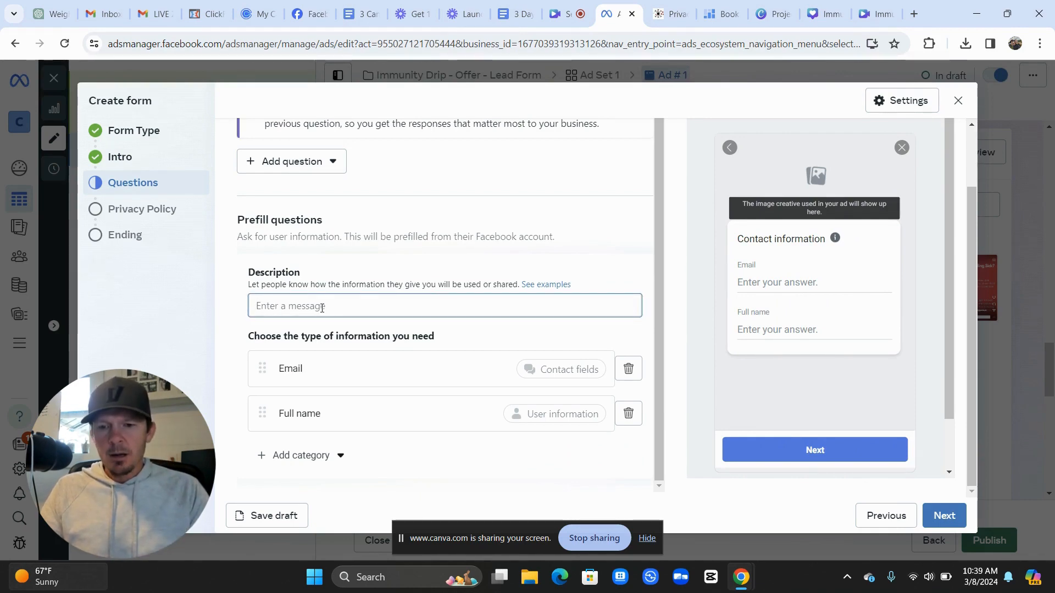
text(W)
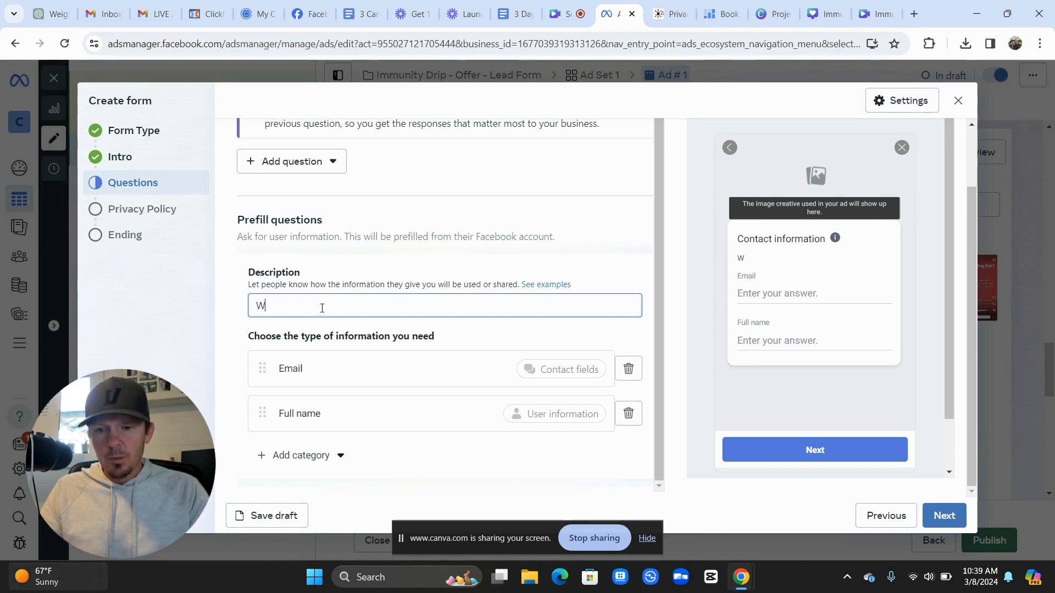
text(e will use )
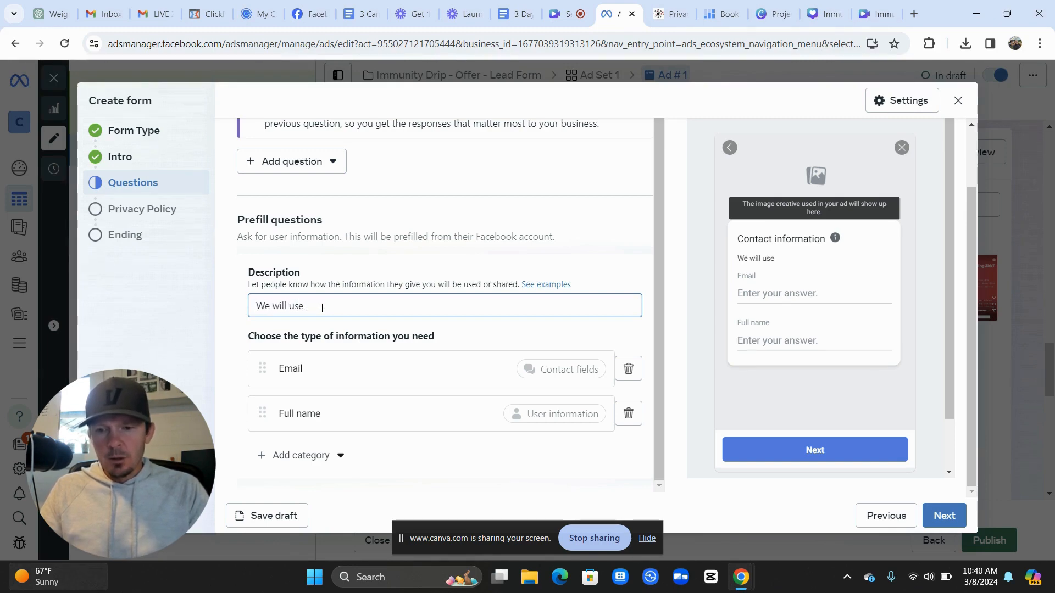
text(your inf)
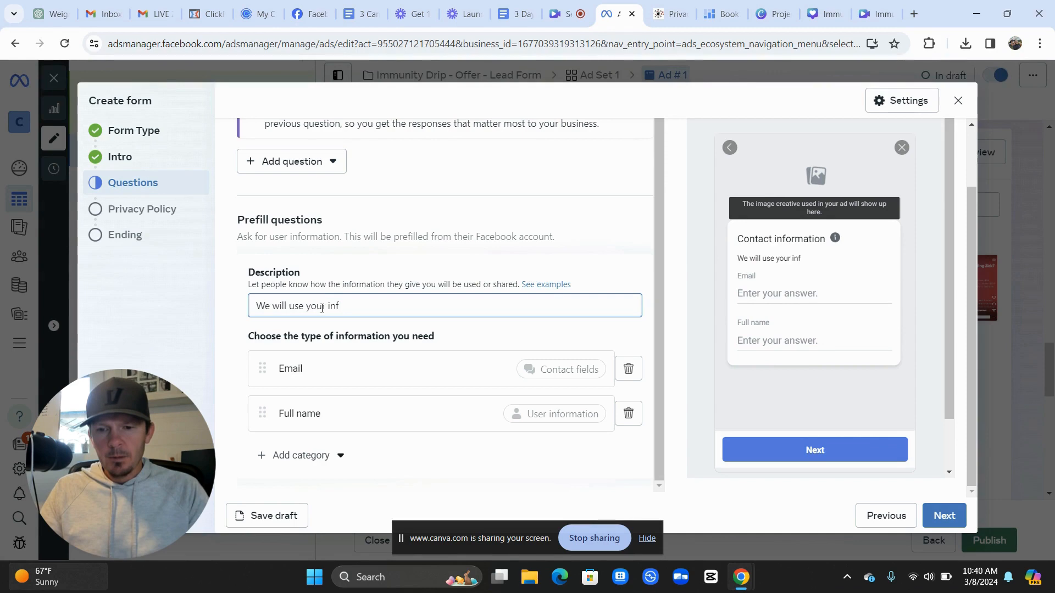
text(ormation to)
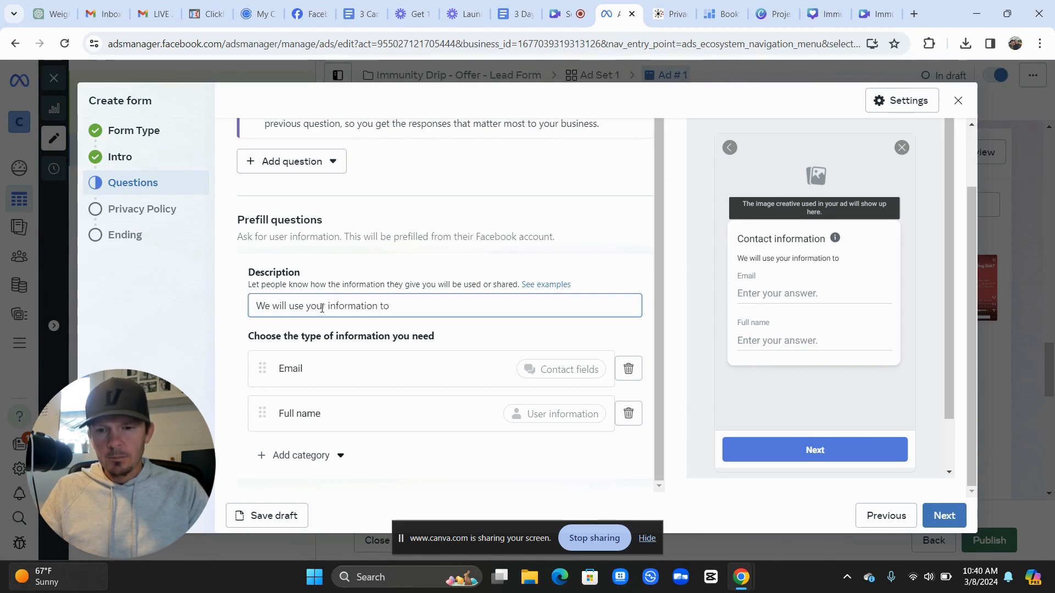
text( keep you u)
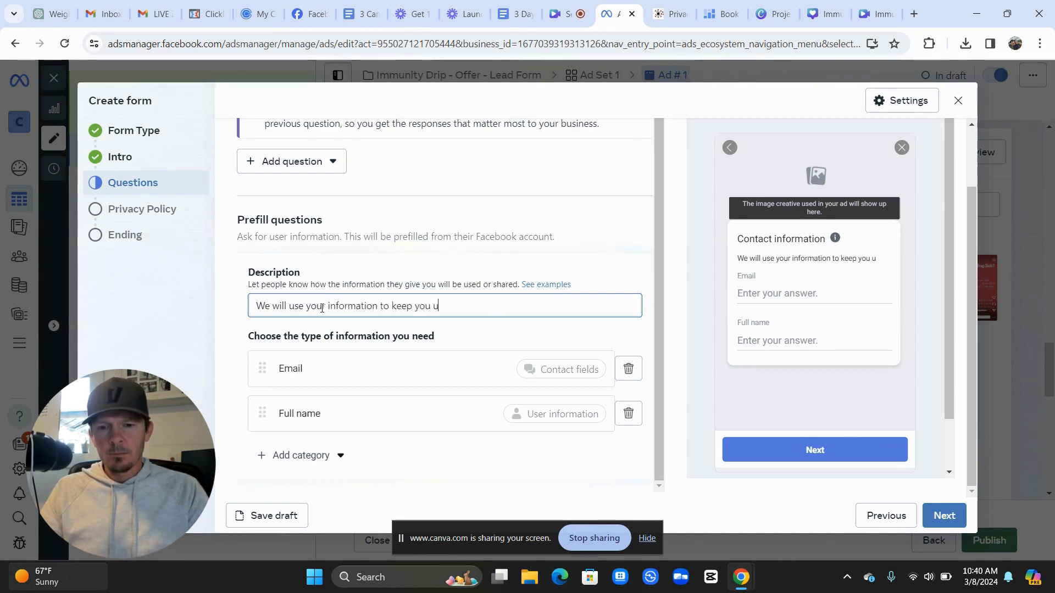
text(pdated on a)
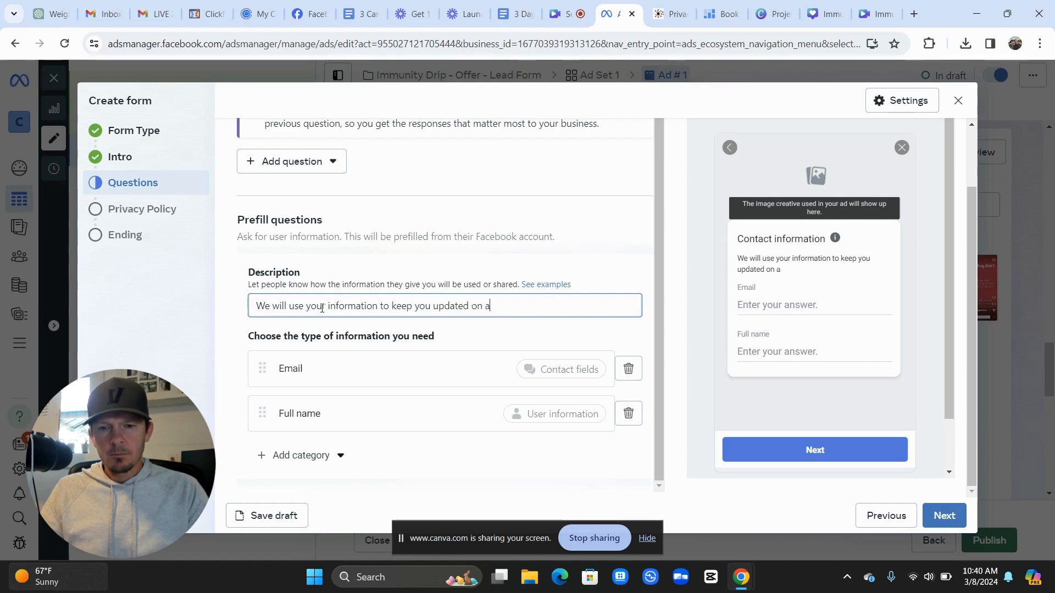
text(ppoin)
key(BackSpace)
key(BackSpace)
key(BackSpace)
key(BackSpace)
key(BackSpace)
key(BackSpace)
key(BackSpace)
key(BackSpace)
key(BackSpace)
key(BackSpace)
key(BackSpace)
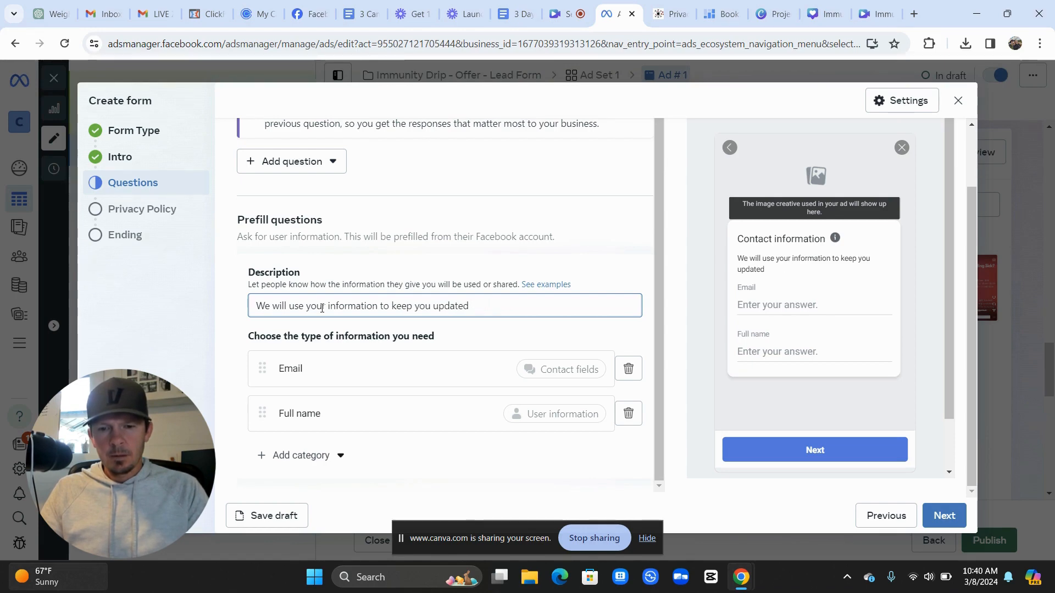
text(d with )
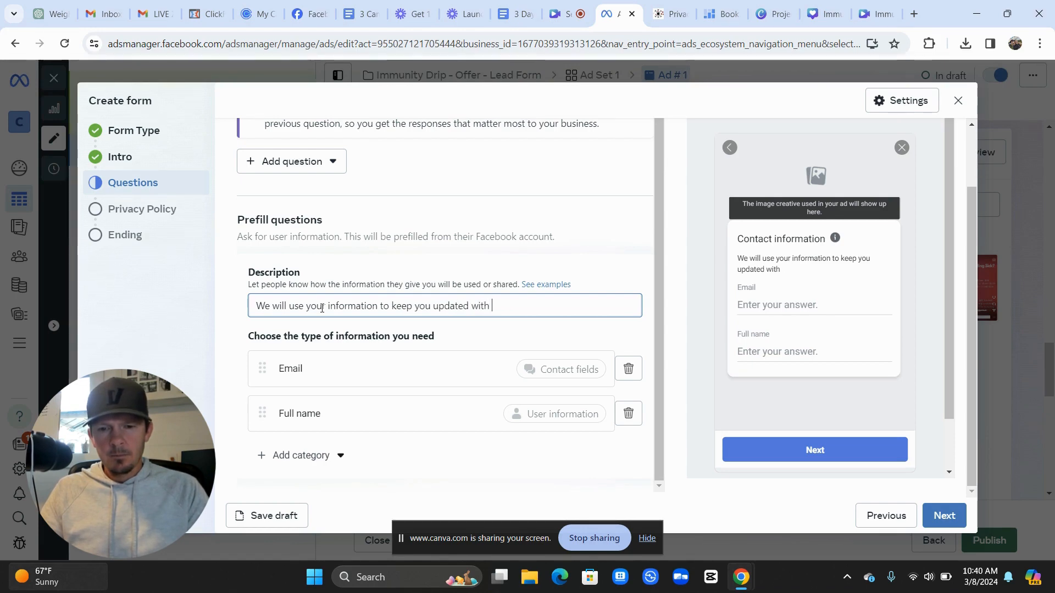
text(appointment remin)
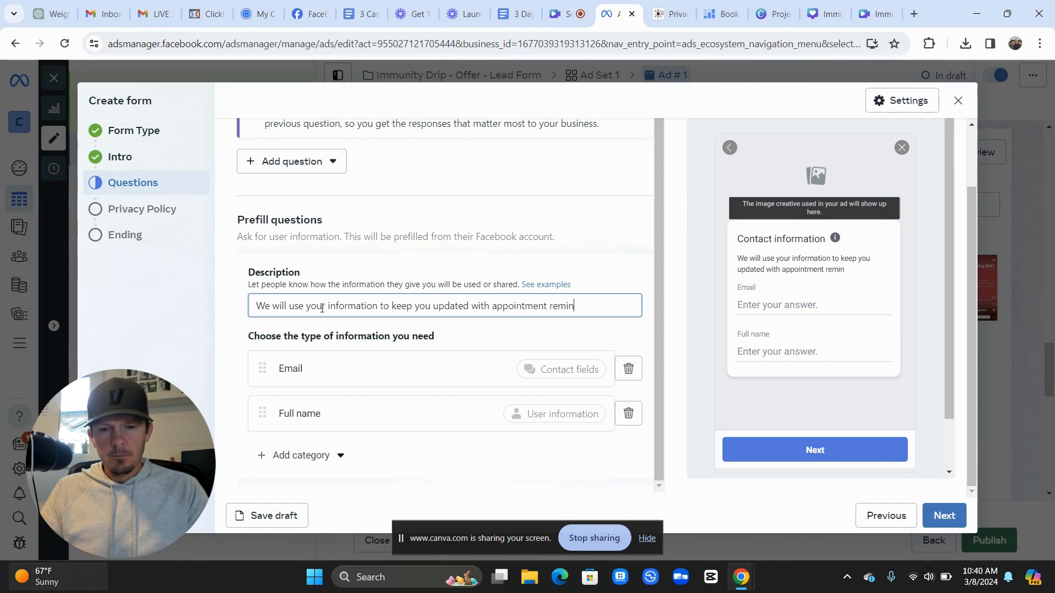
text(ders and )
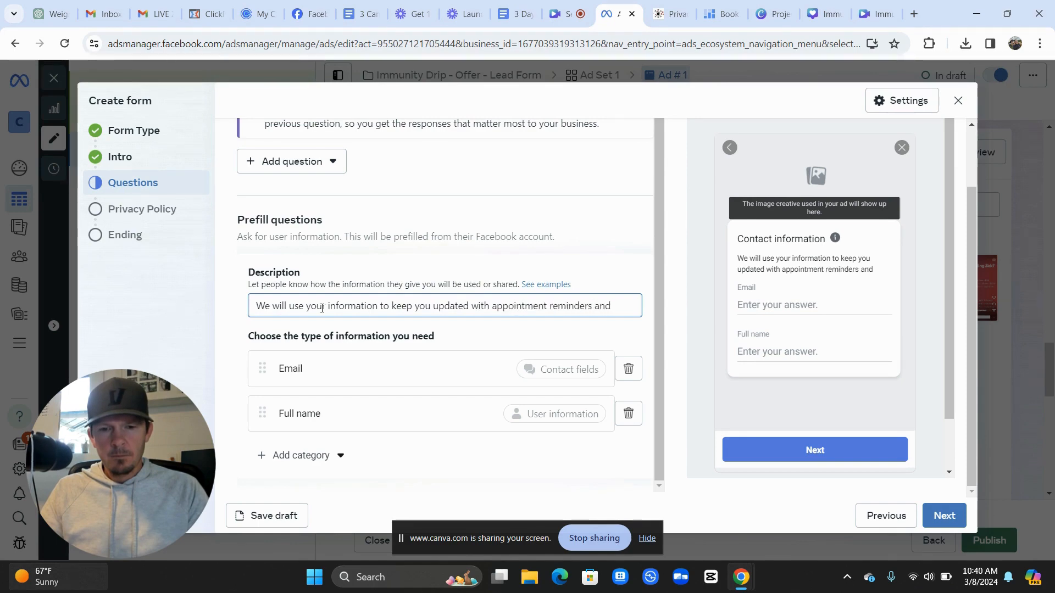
text(any other per)
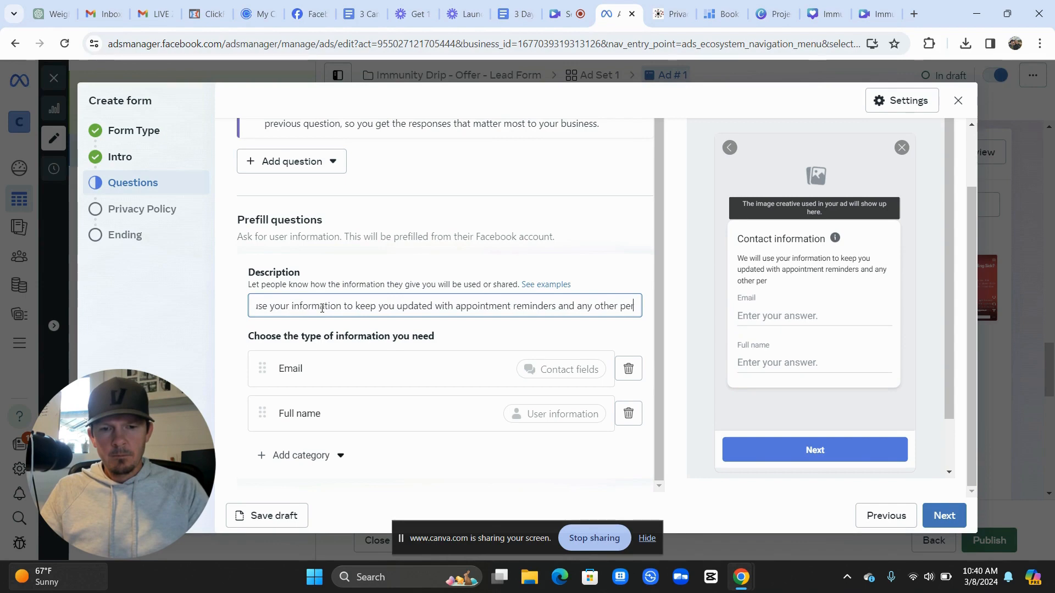
text(tinent )
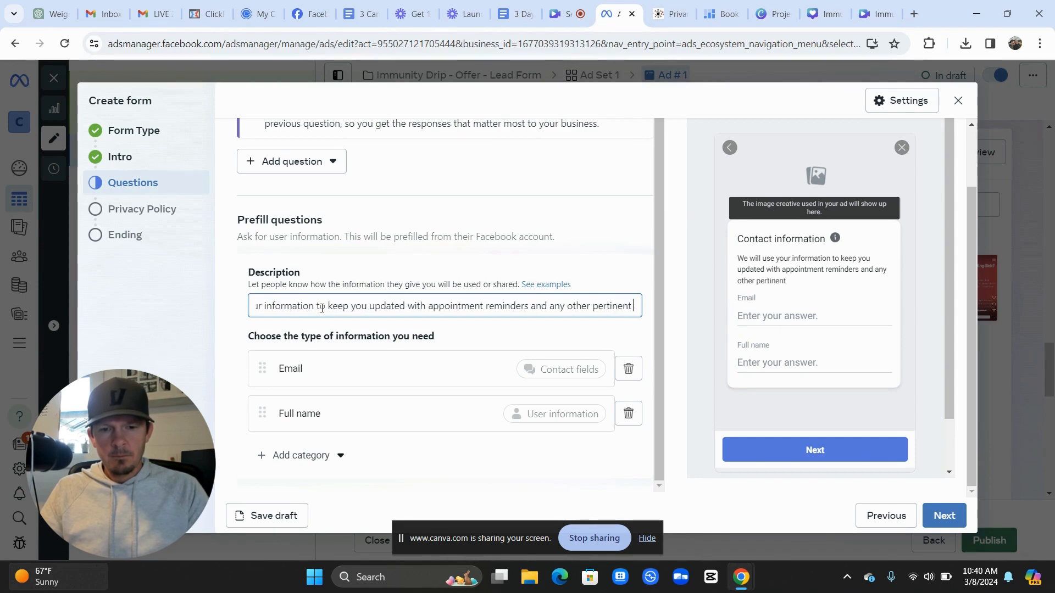
text(infom)
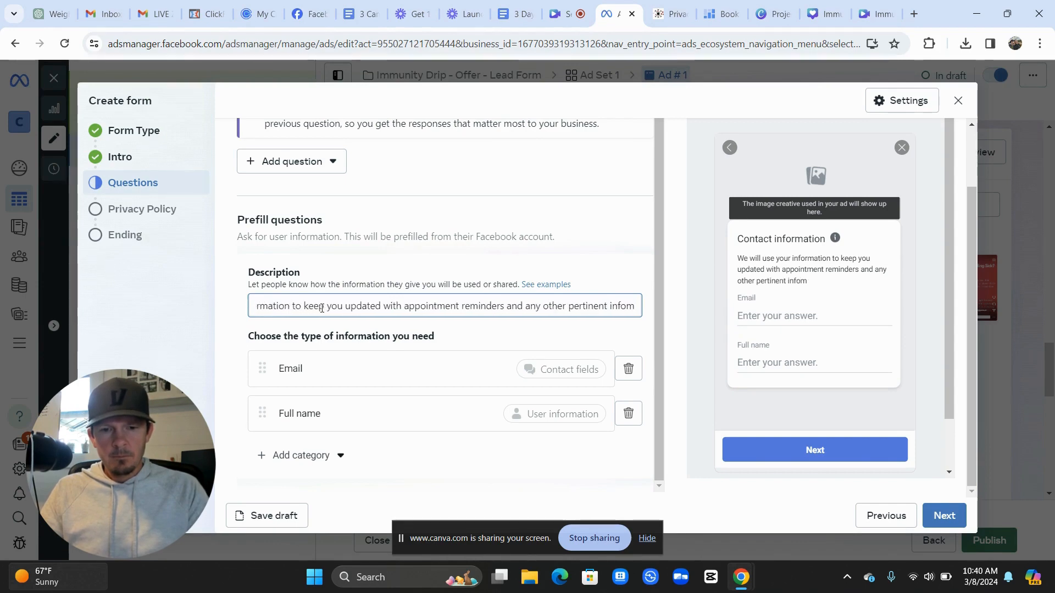
key(BackSpace)
text(rmation)
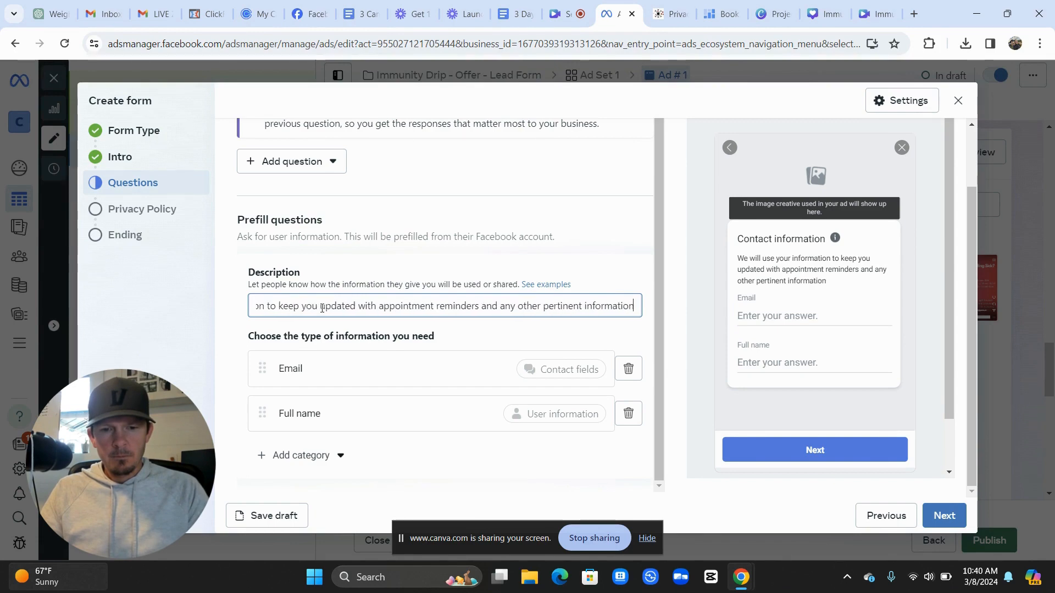
text(.)
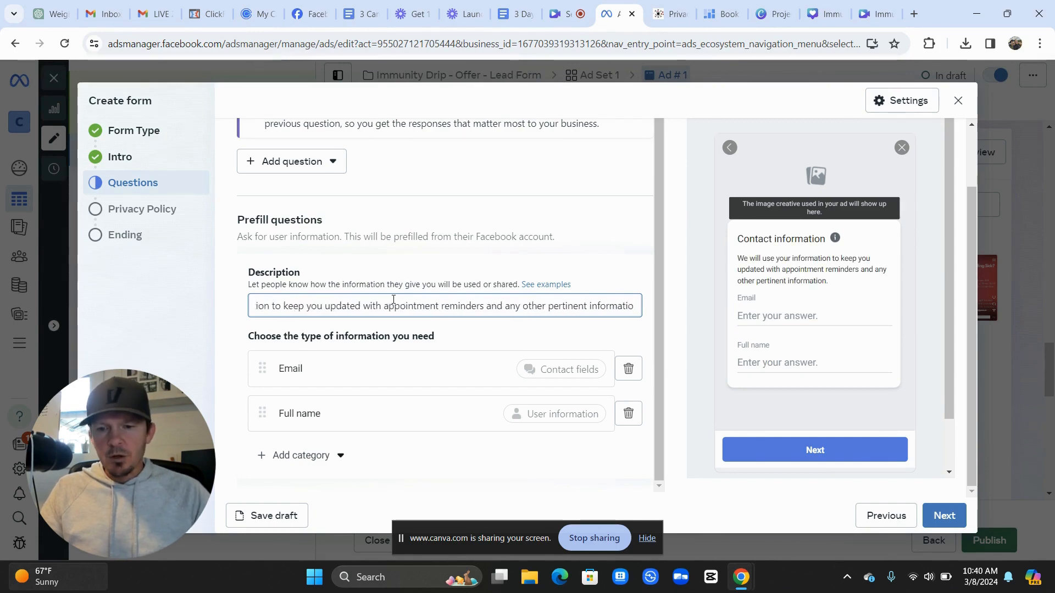
key(Left)
key(Left)
key(Left)
key(Left)
key(Left)
key(Left)
key(Left)
key(Left)
key(Left)
key(Left)
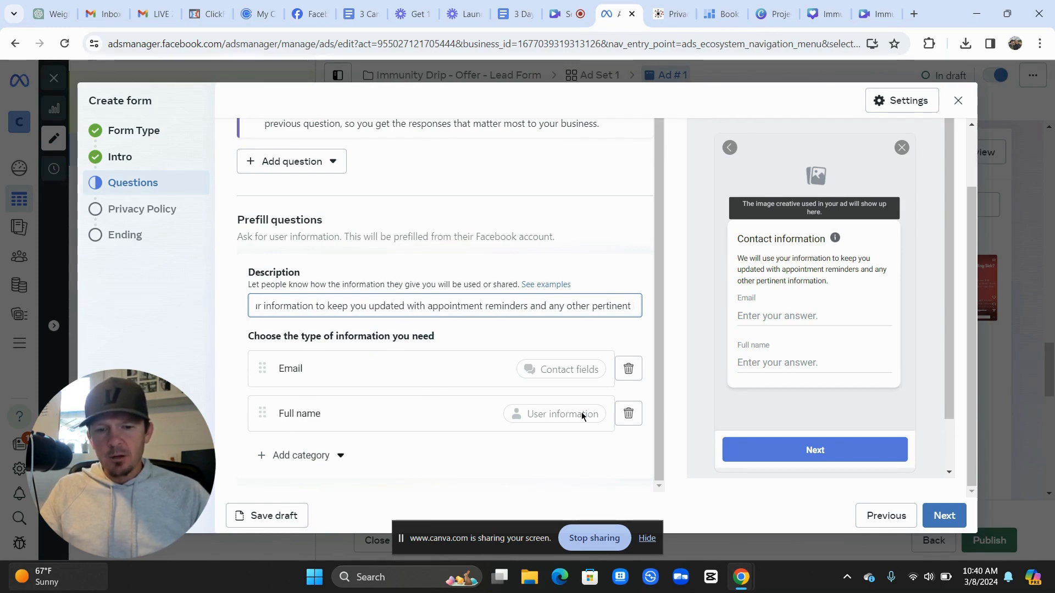
Replace the Full name question with First name, Last name and Phone number prefill questions
click(628, 413)
click(273, 420)
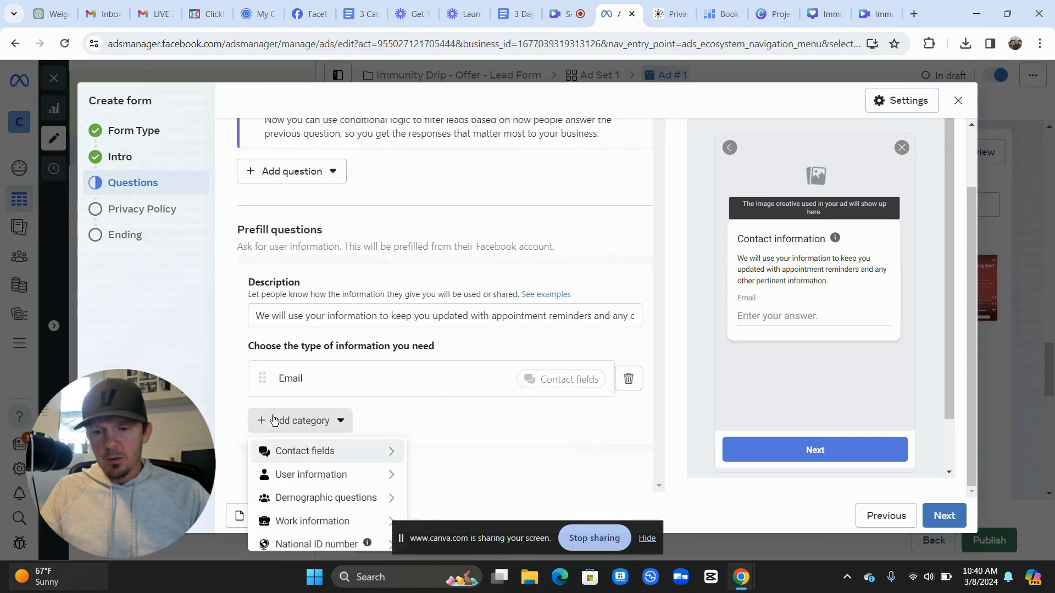
mouse_move(312, 474)
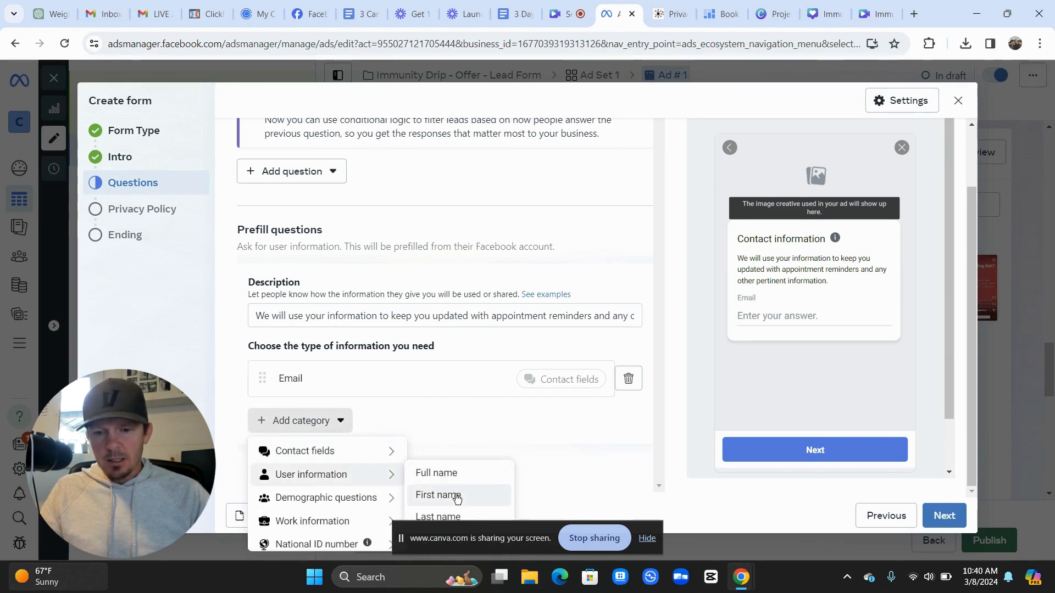
click(456, 496)
click(308, 465)
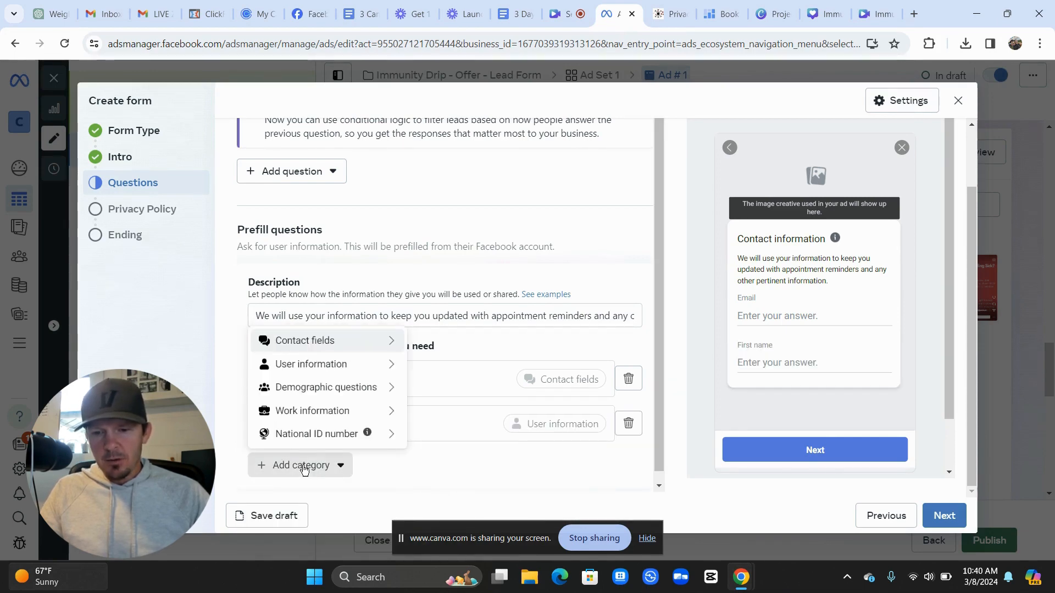
mouse_move(338, 377)
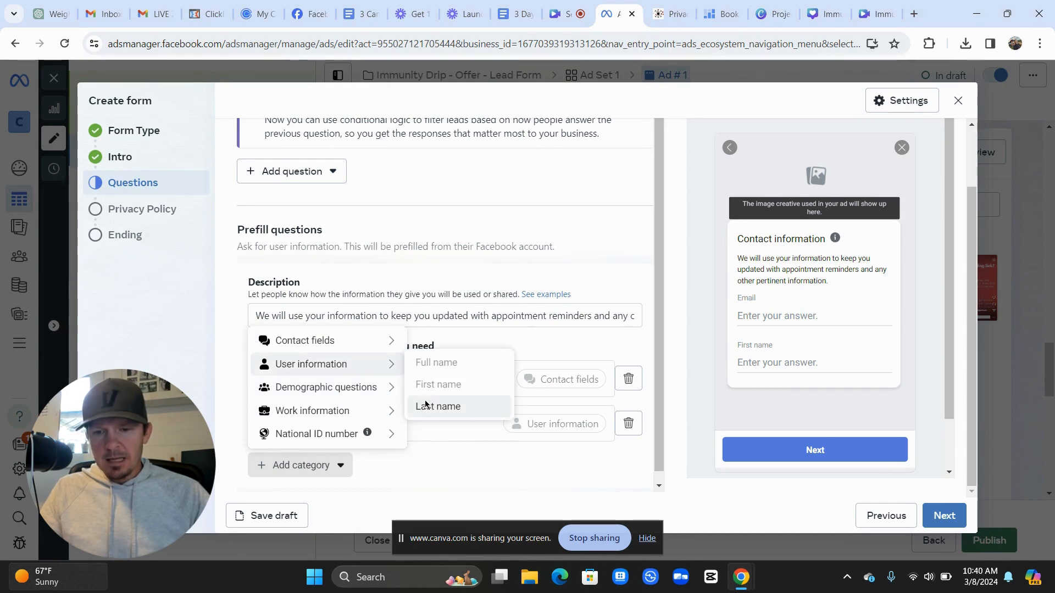
click(427, 405)
scroll(362, 403, down, 1)
click(323, 459)
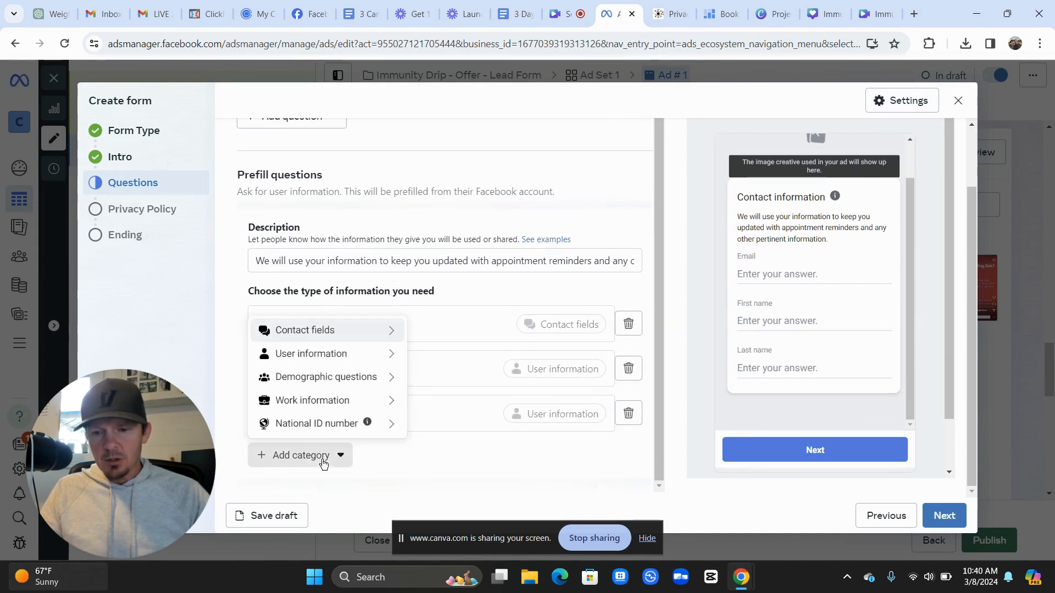
mouse_move(340, 336)
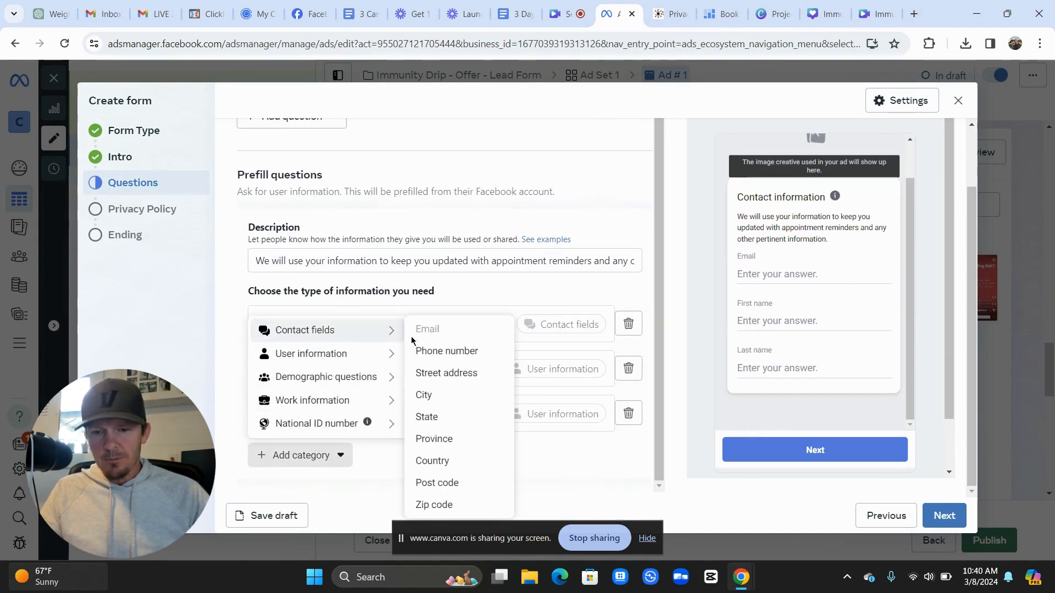
click(434, 353)
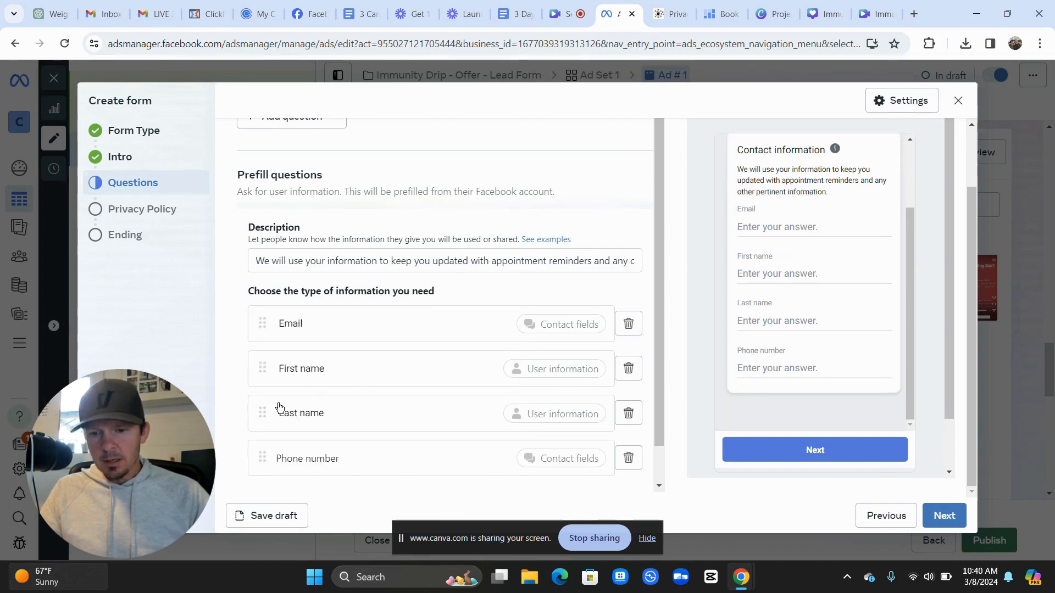
Reorder the prefill questions to First name, Last name, Email, Phone number
drag(267, 367, 266, 311)
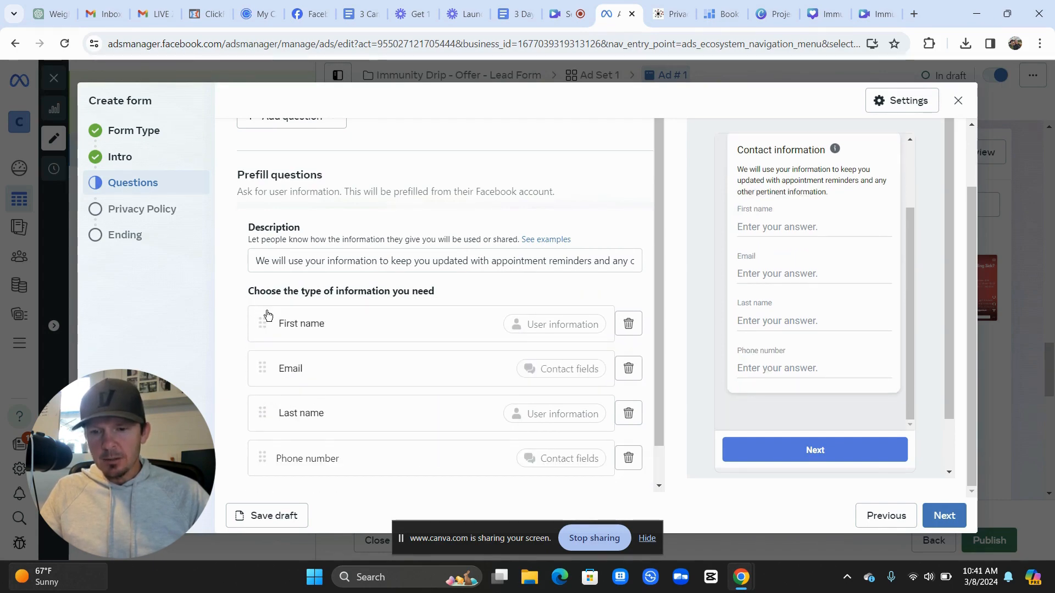
drag(266, 409, 265, 348)
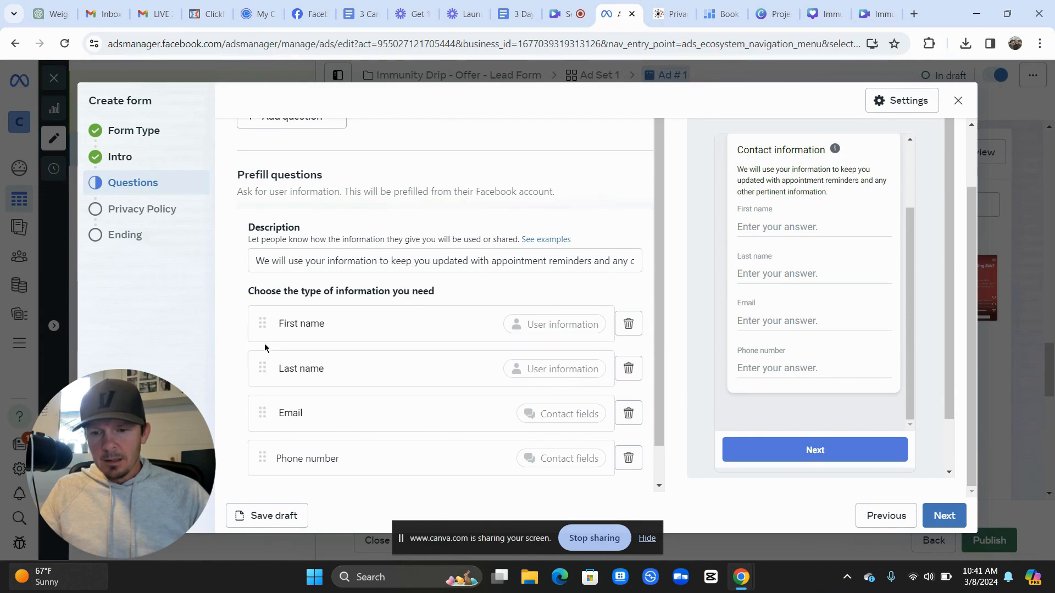
scroll(247, 450, down, 1)
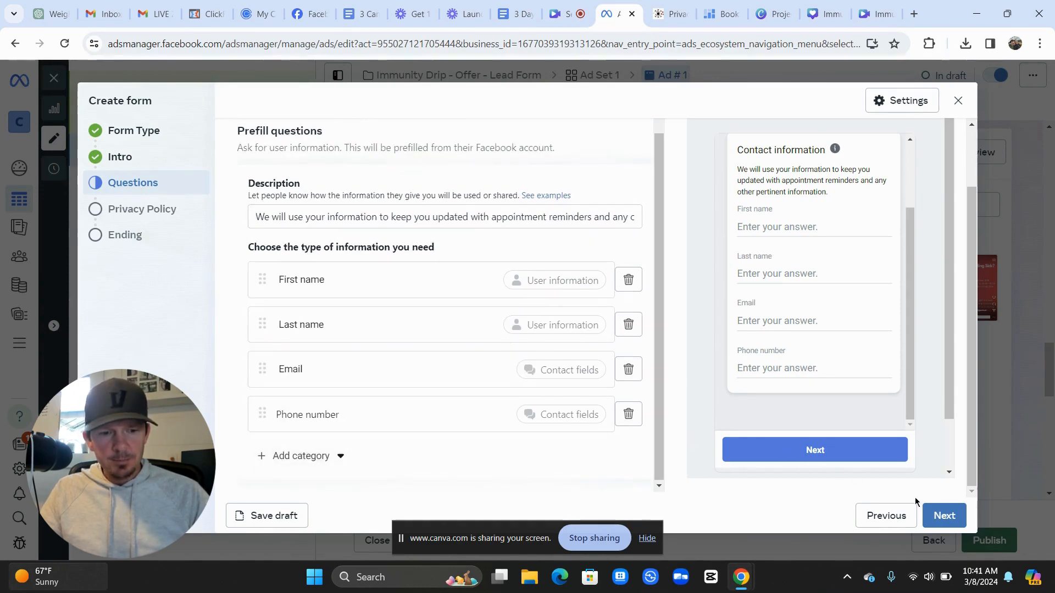
click(937, 514)
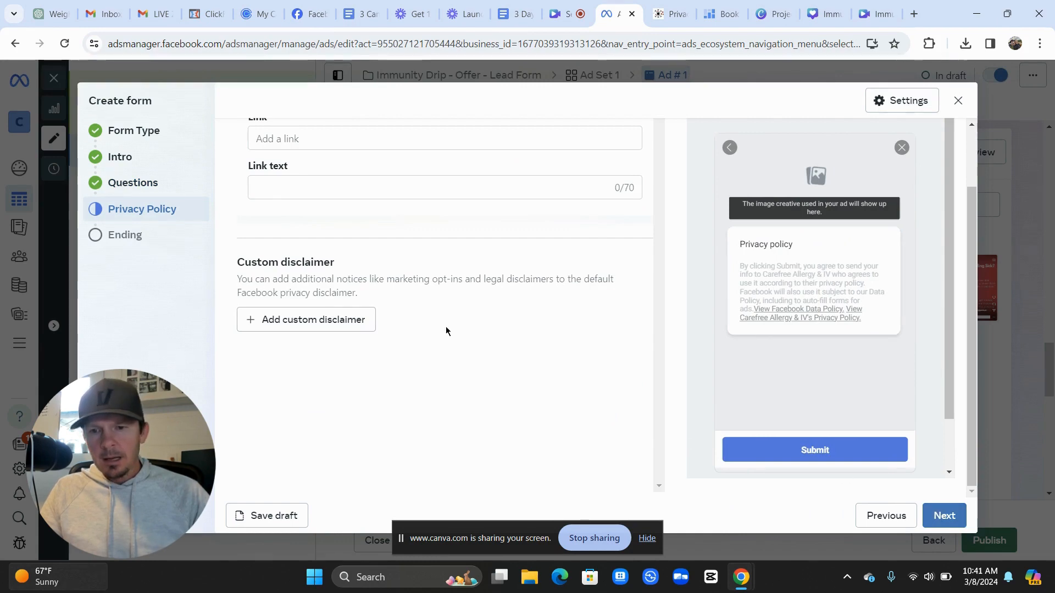
click(348, 214)
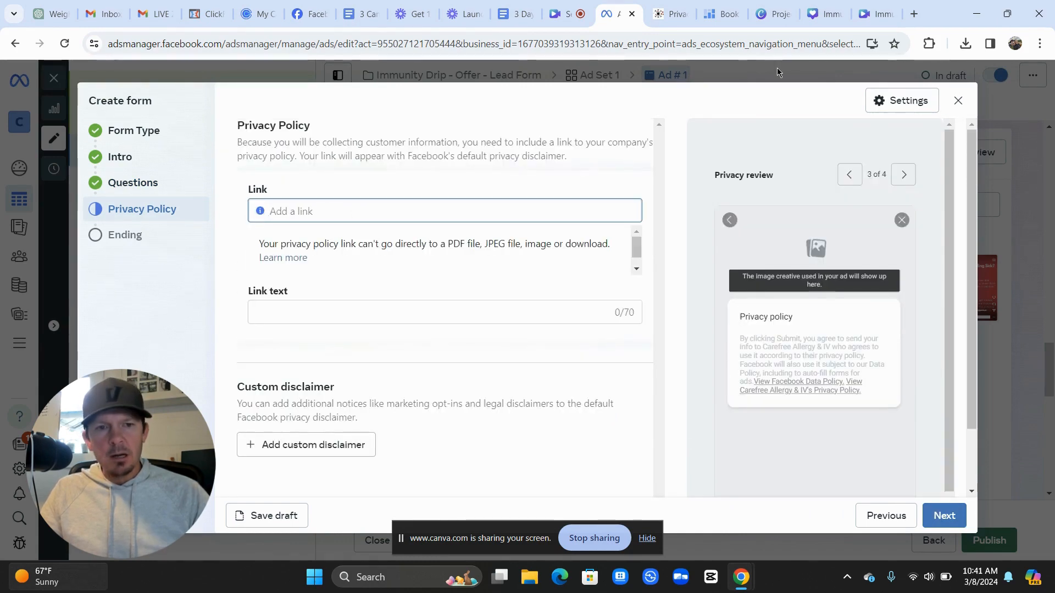
click(684, 17)
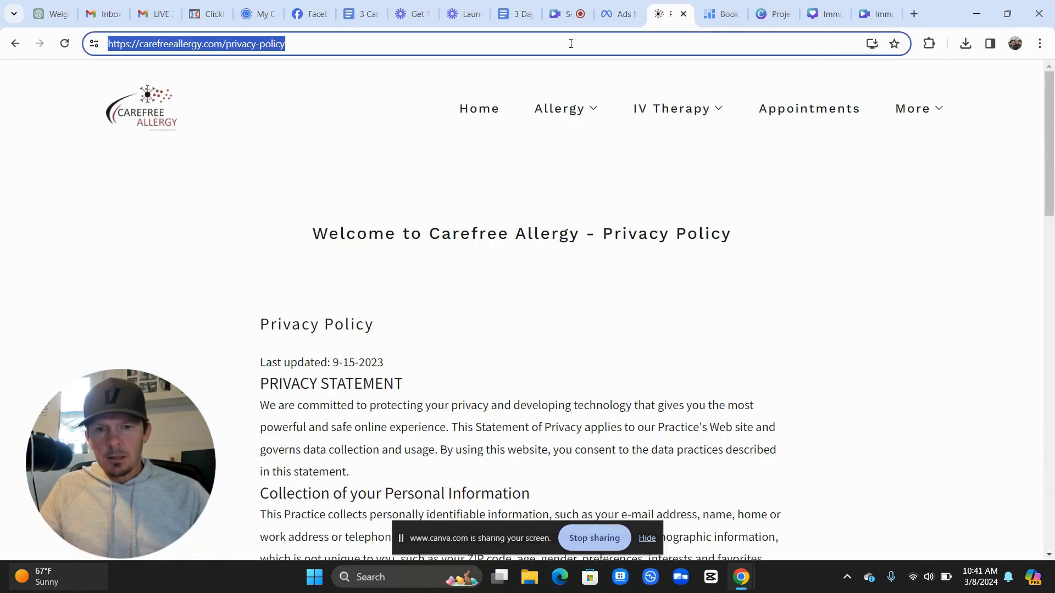
click(618, 14)
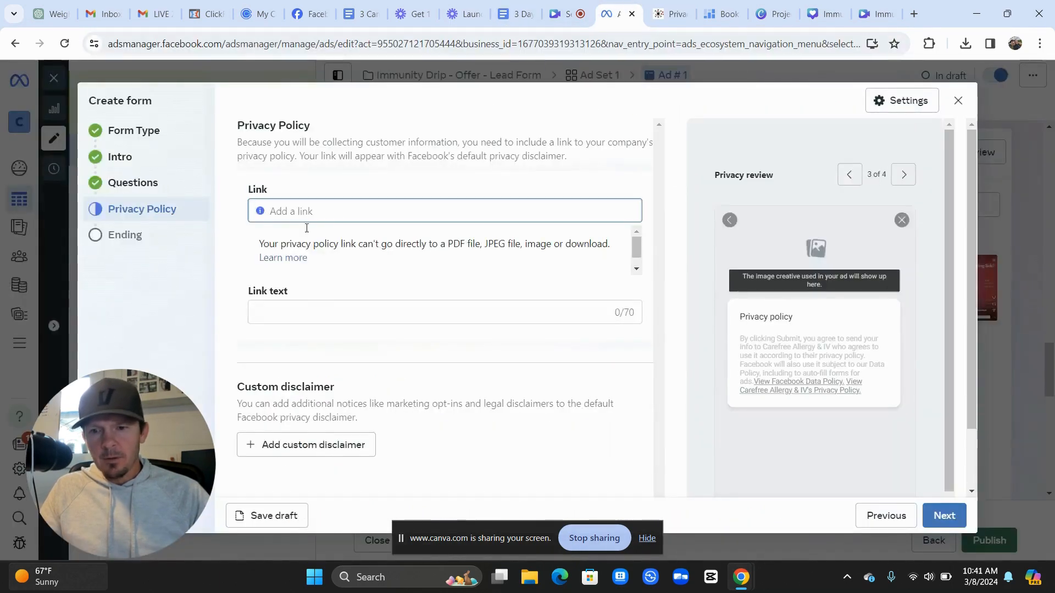
text(https://carefreeallergy.com/privacy-policy)
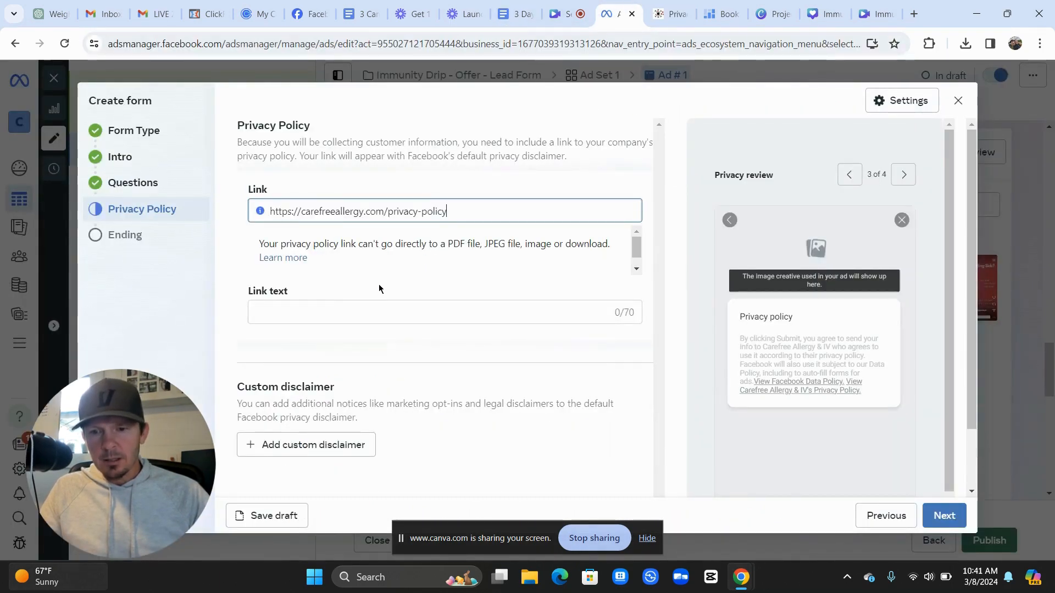
click(345, 308)
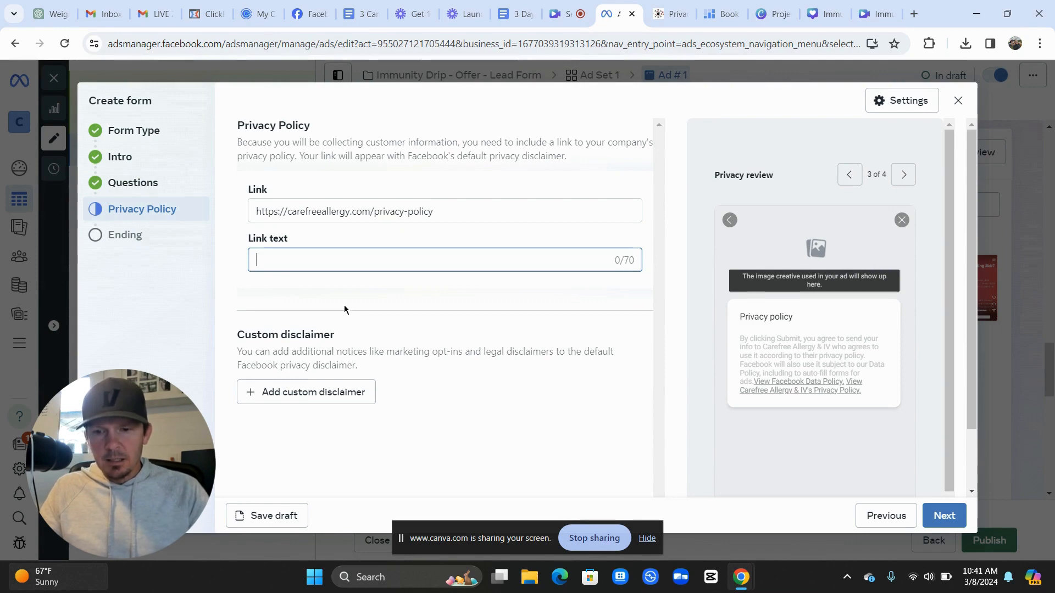
text(Privacy Po)
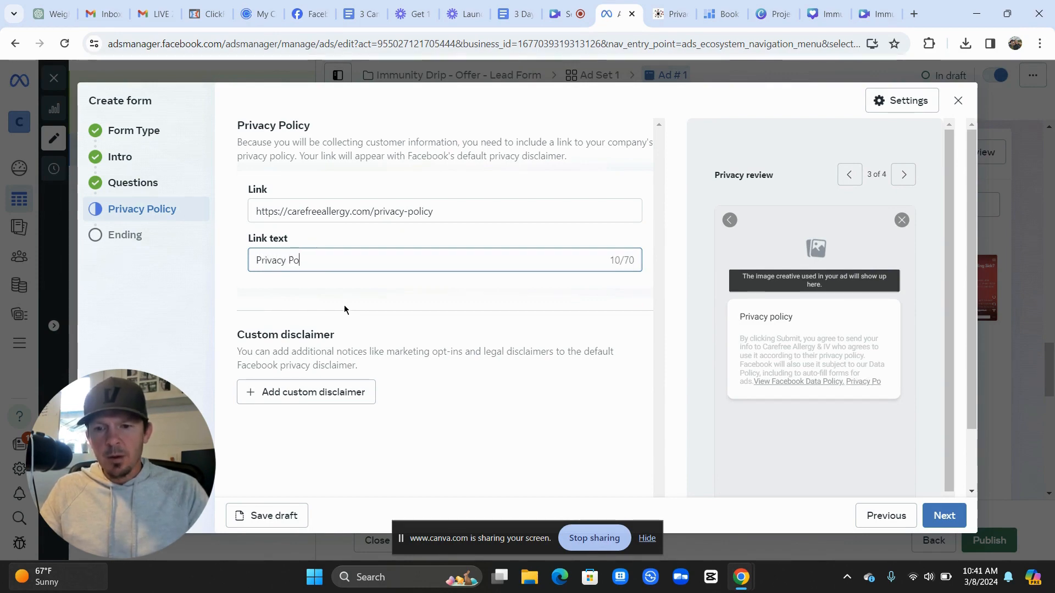
text(licy)
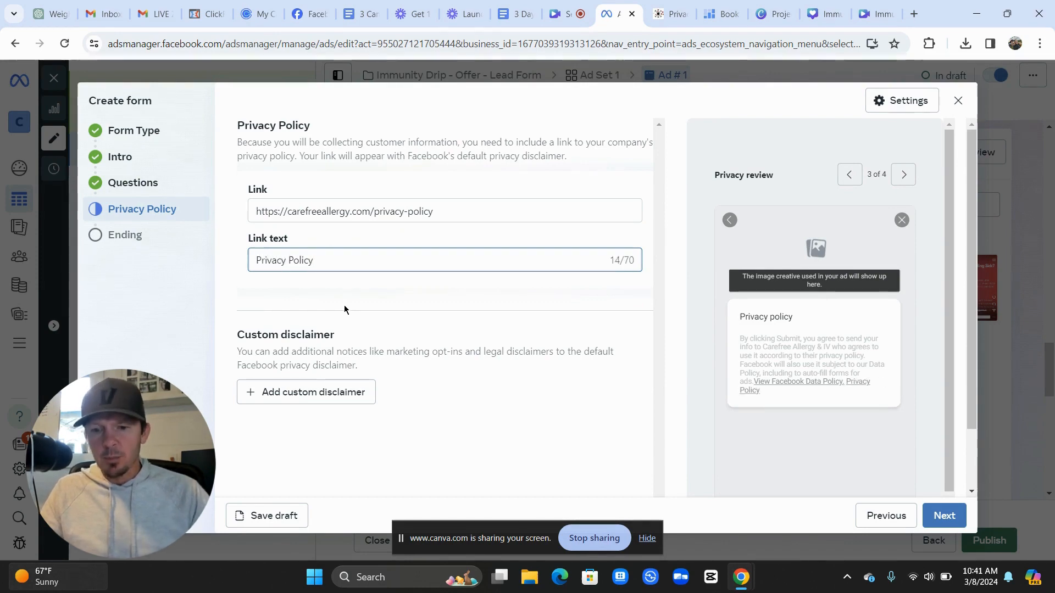
scroll(345, 308, down, 1)
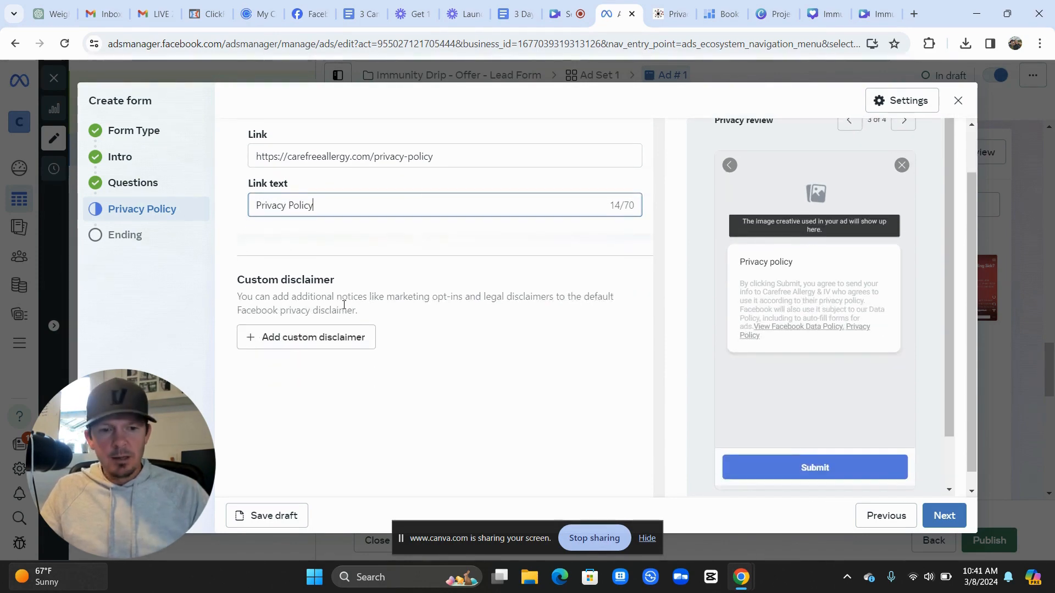
click(941, 515)
scroll(401, 338, up, 2)
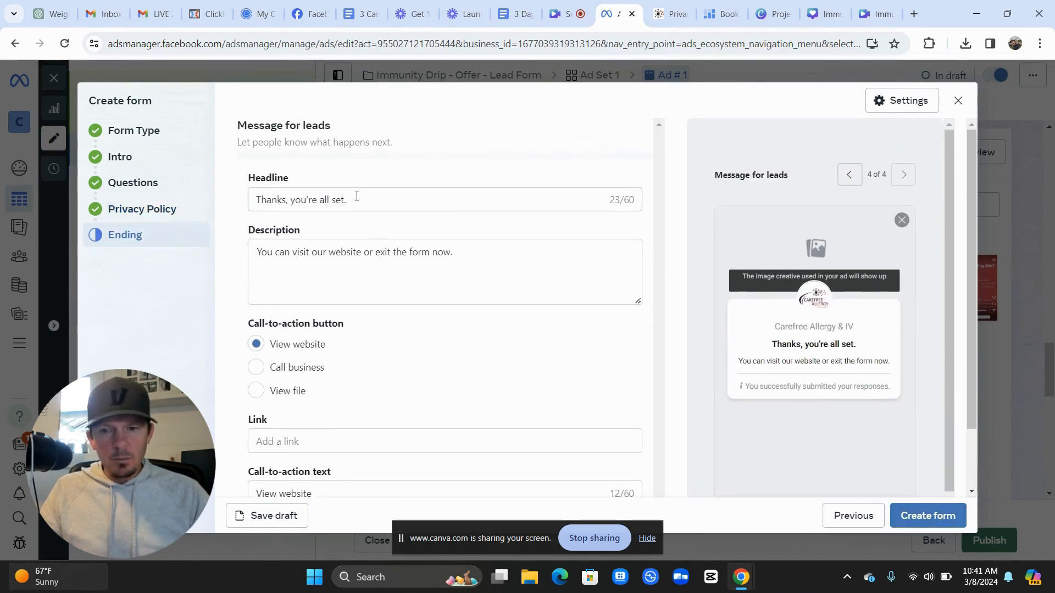
Change the ending headline to 'Almost Finished! One Last Step!'
drag(356, 196, 254, 199)
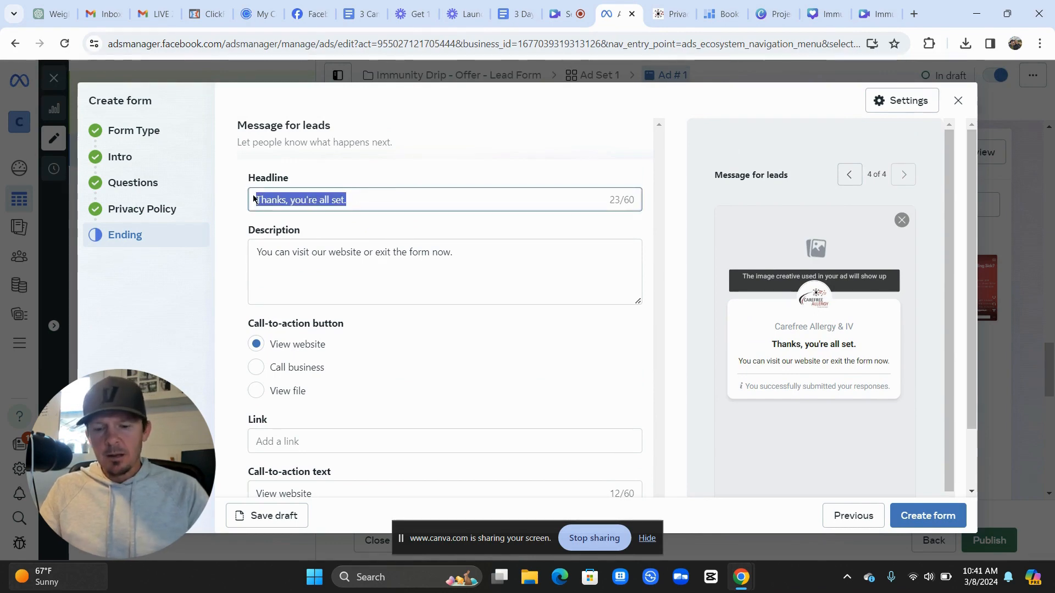
text(A)
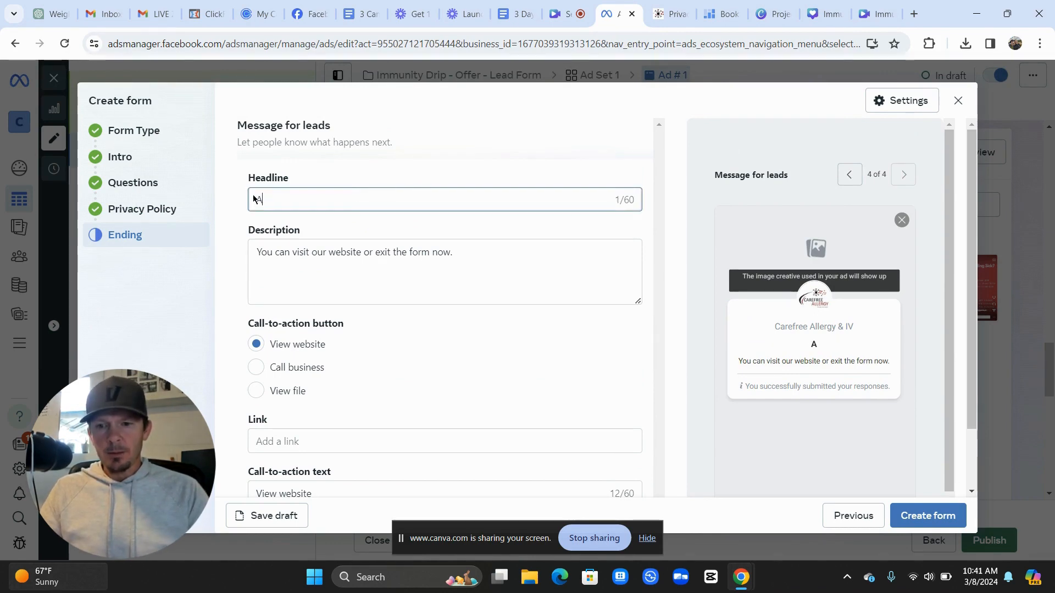
text(lmost Finis)
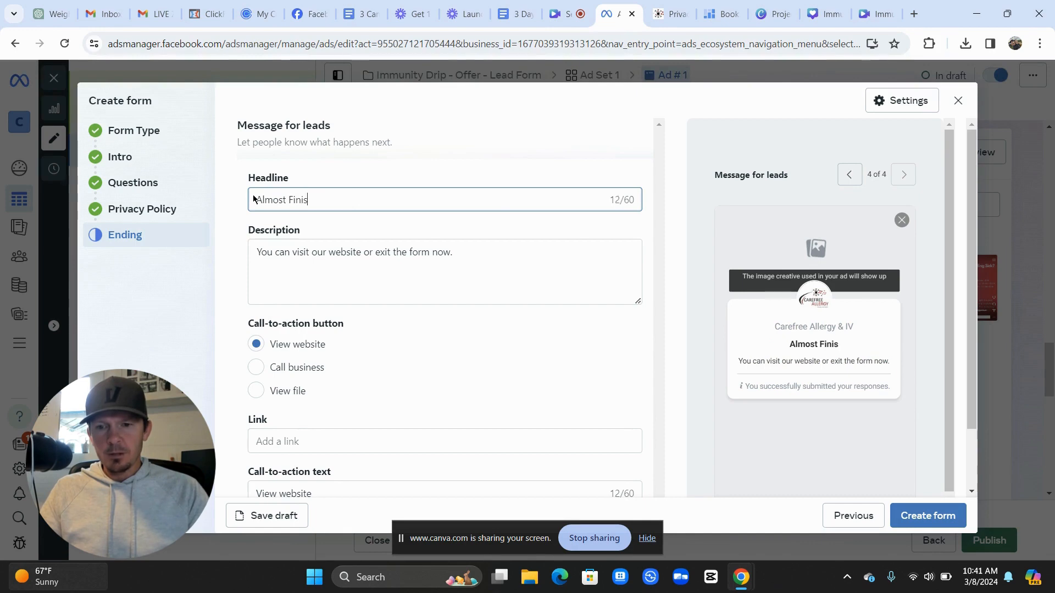
text(hed! )
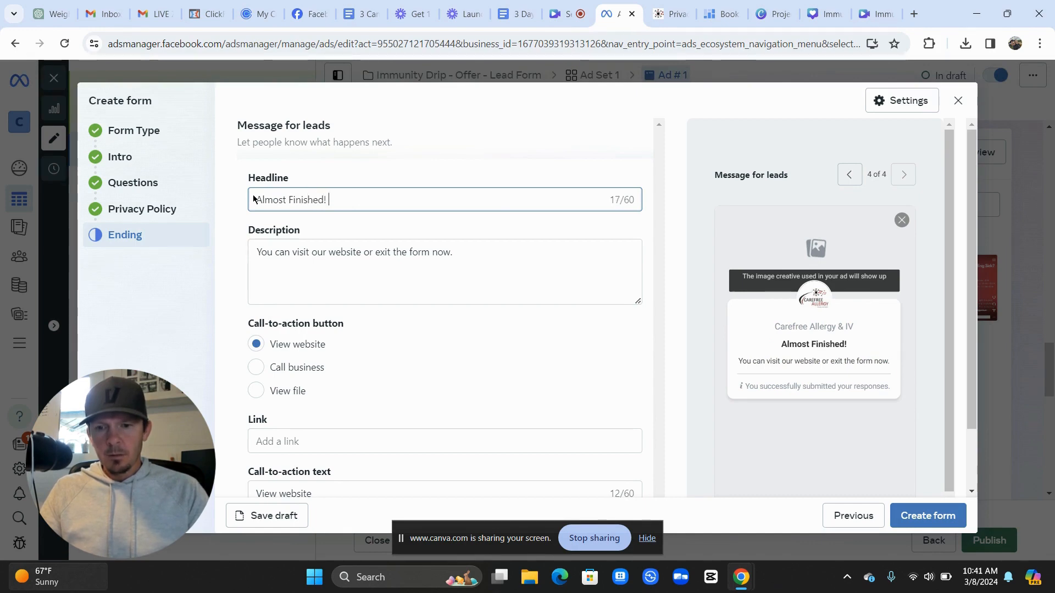
text(One)
key(BackSpace)
key(BackSpace)
key(BackSpace)
text(ne )
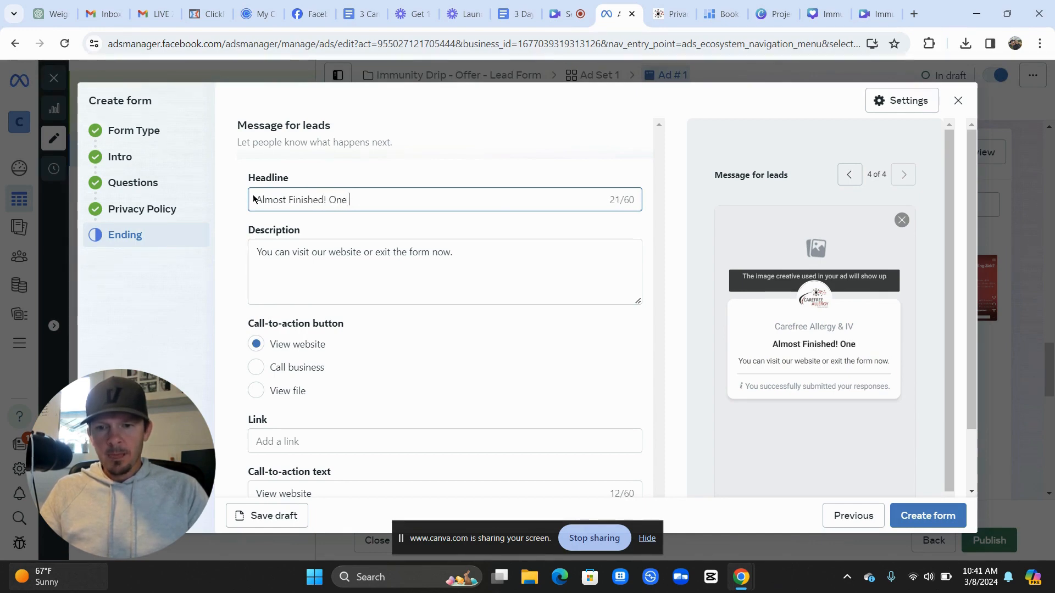
text(Last Step)
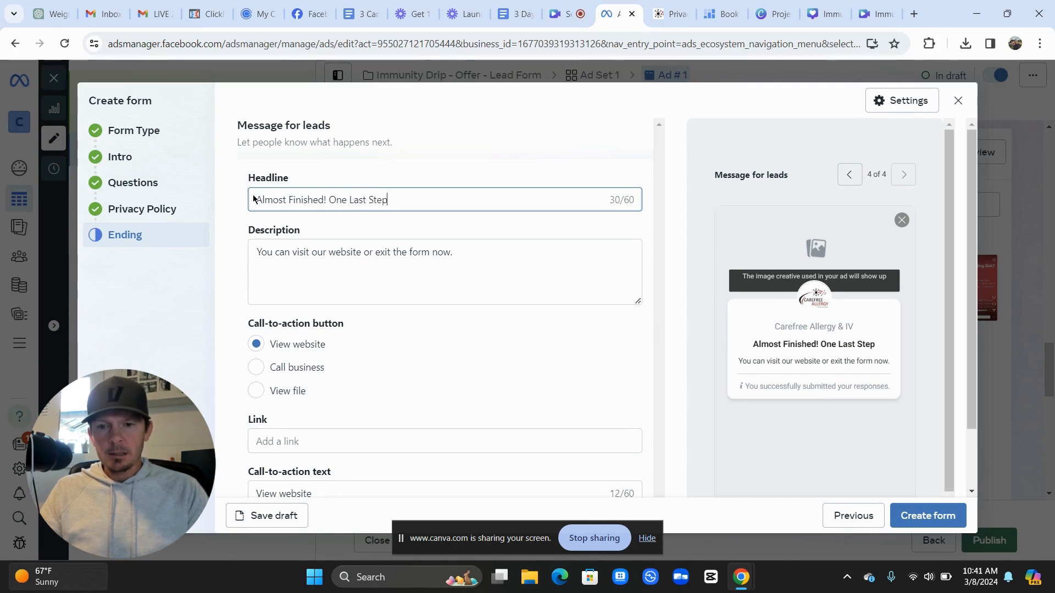
text(!)
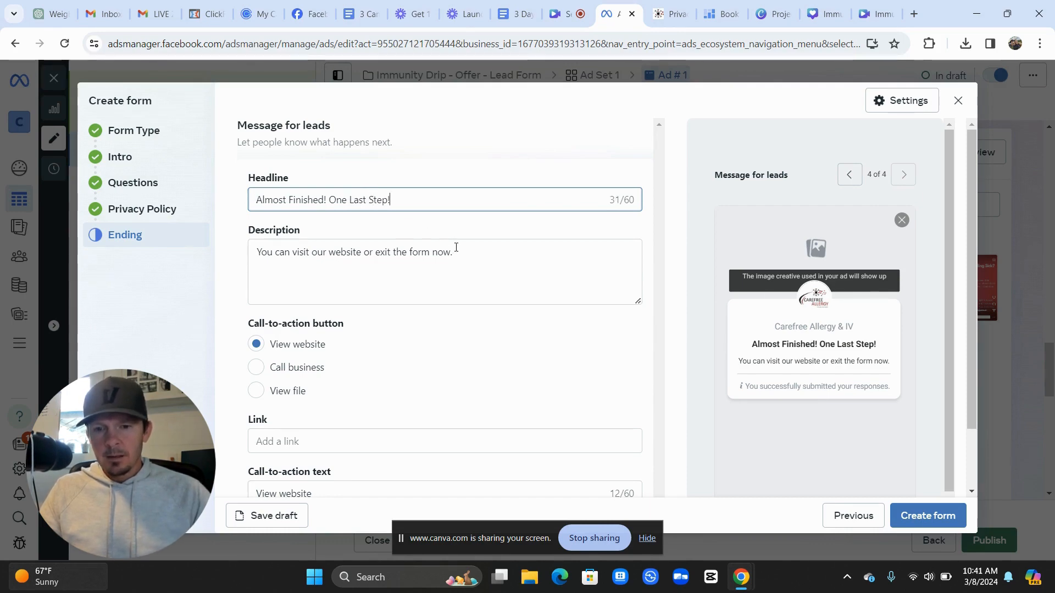
Replace the ending description with 'Get your appointment scheduled now and be on your way to feeling better today!'
click(454, 252)
drag(453, 252, 256, 242)
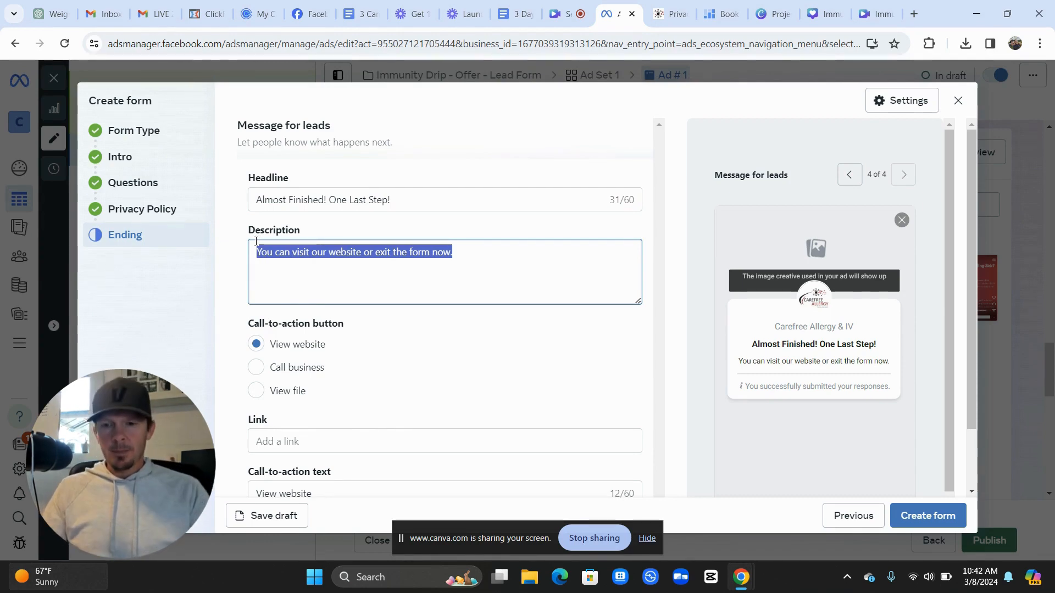
text(Get your)
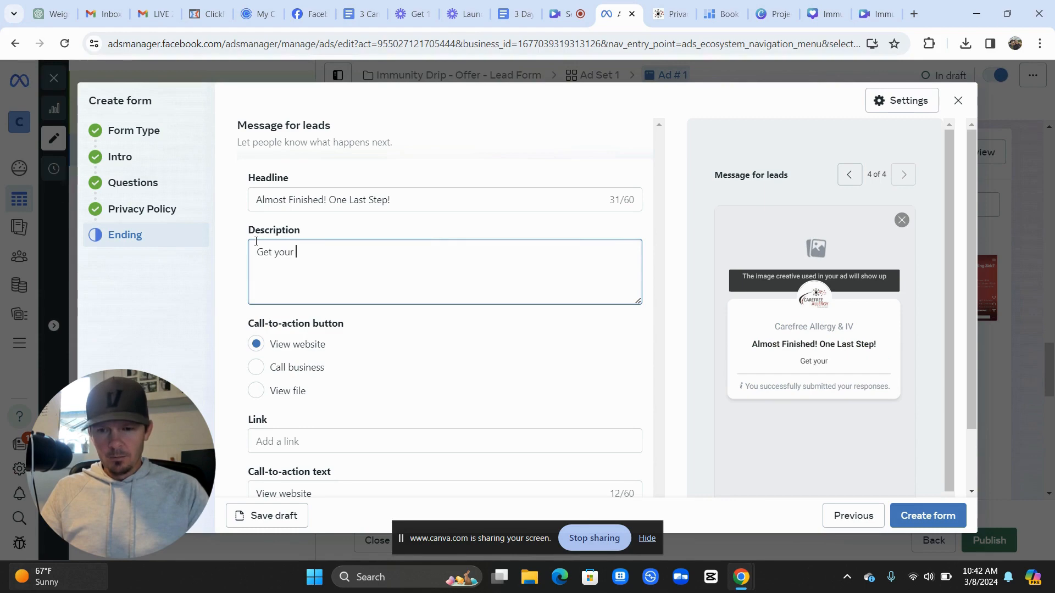
text( appointment )
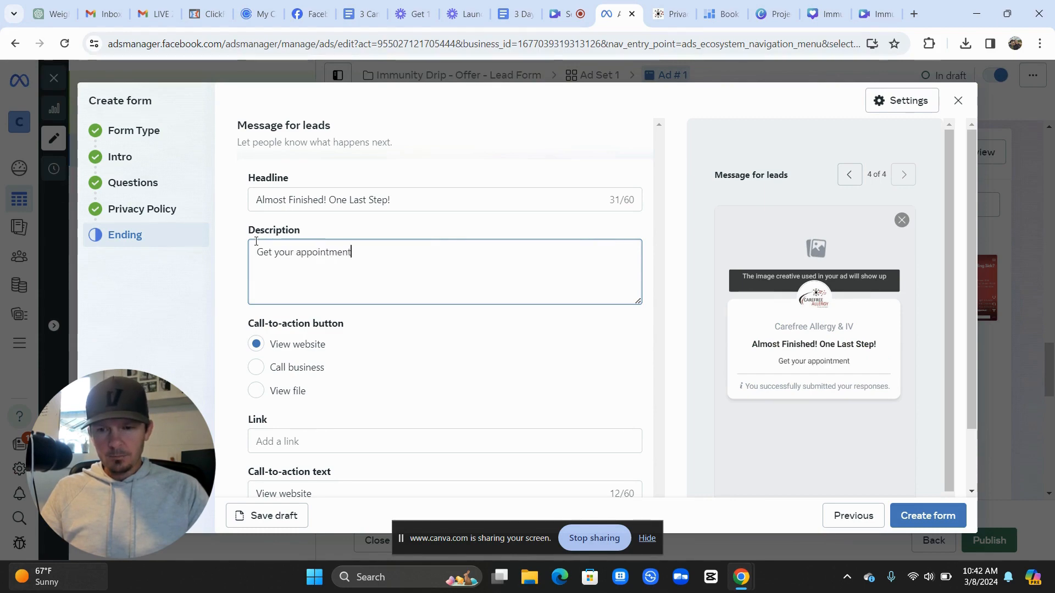
text(sche)
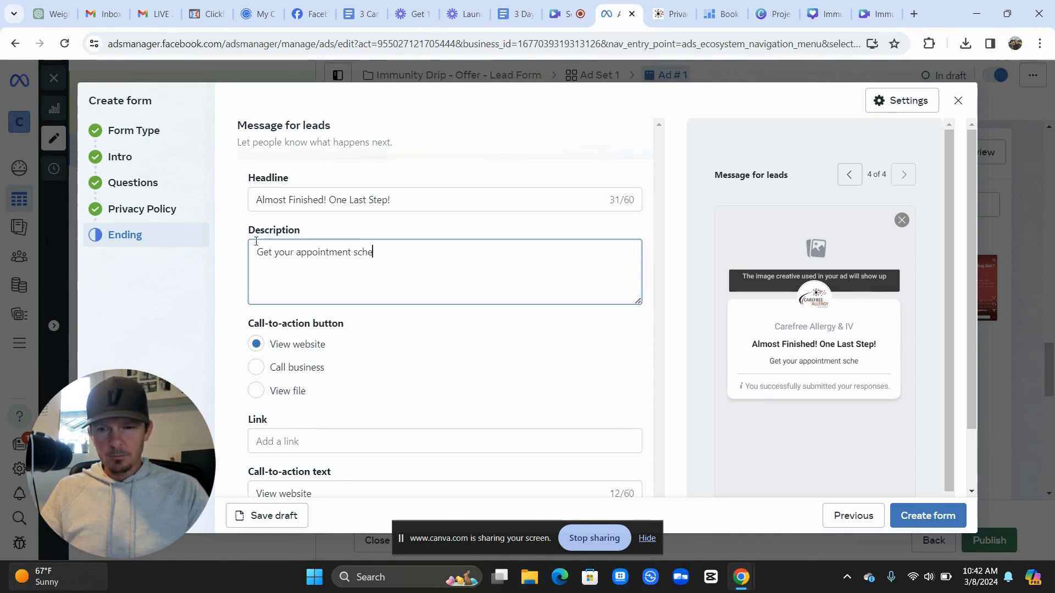
text(duled now and)
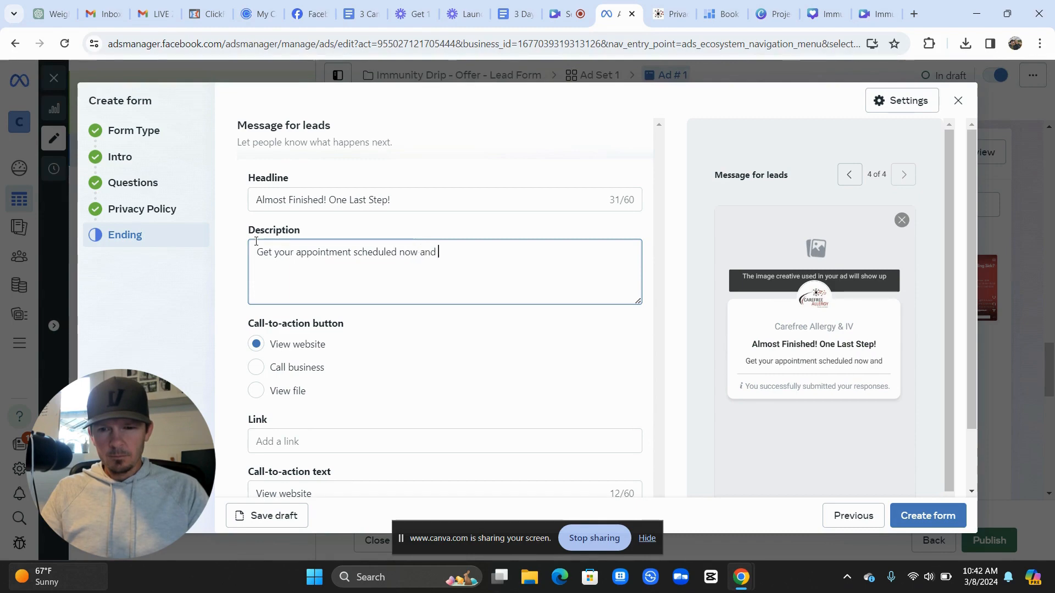
text( be on )
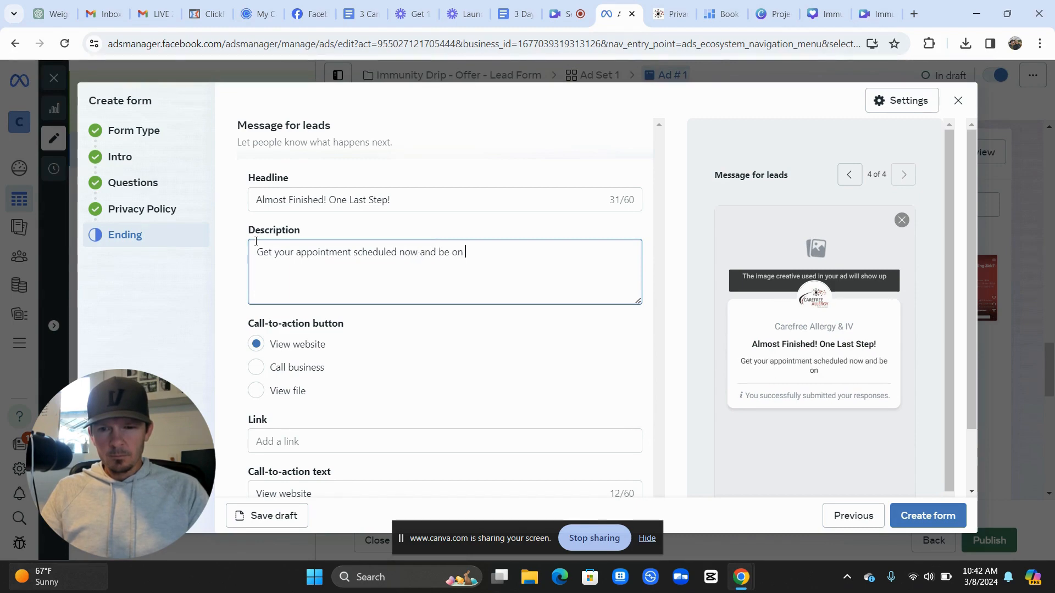
text(your way to )
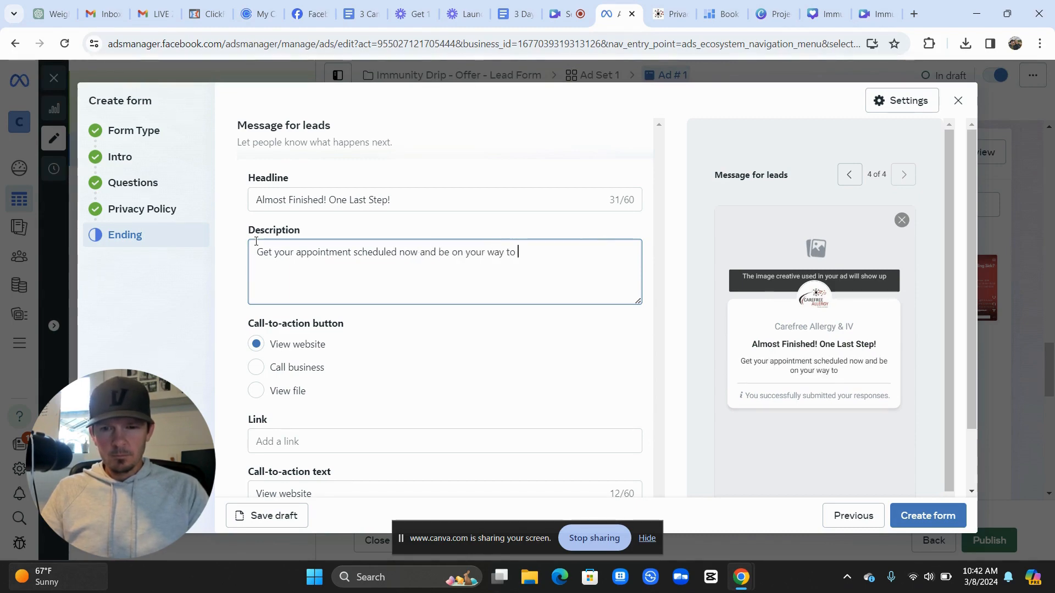
text(feeling better)
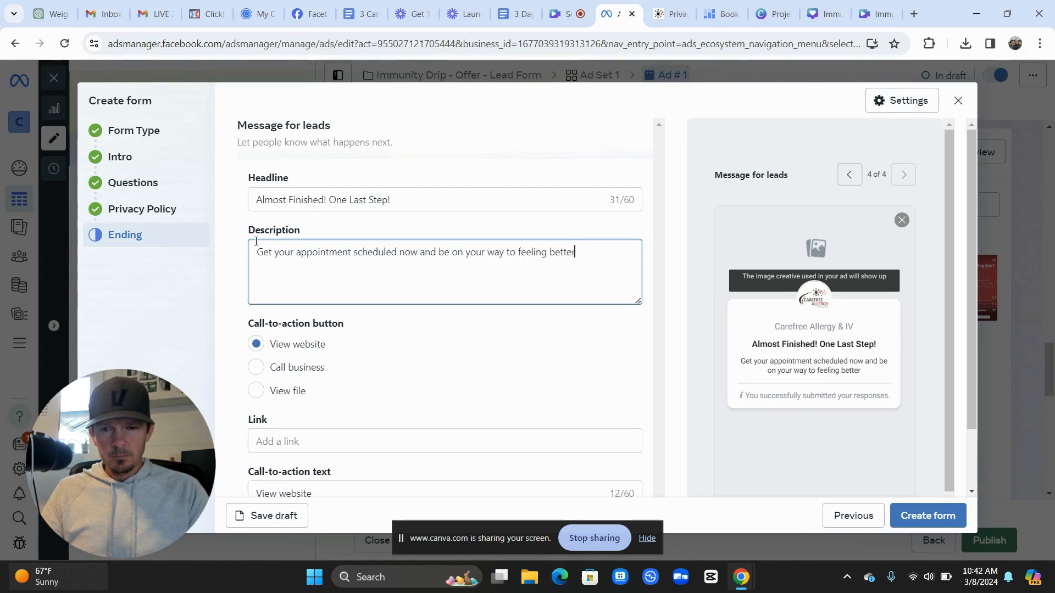
text( today!)
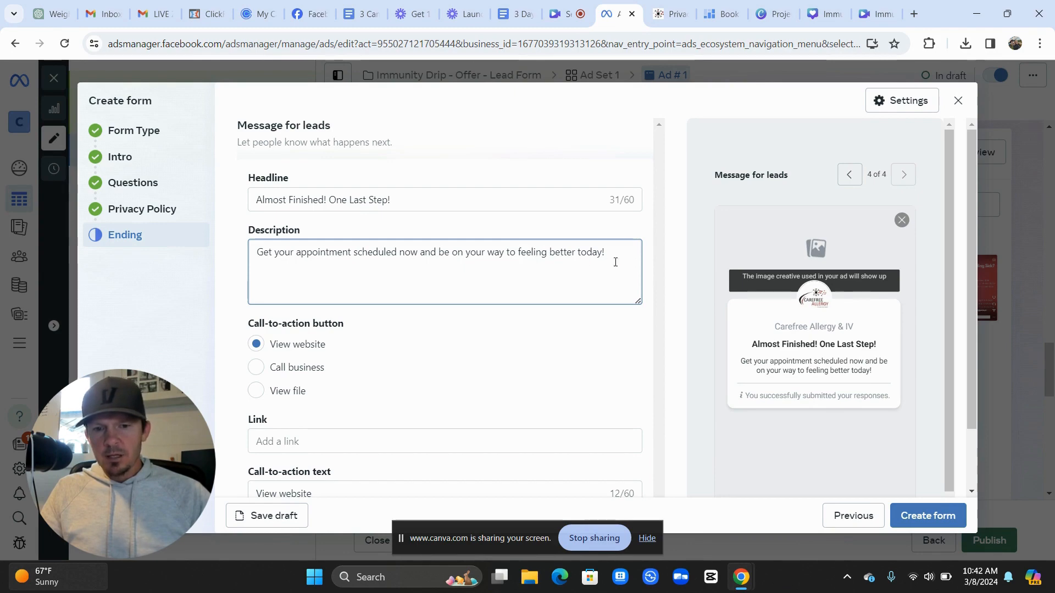
scroll(513, 297, down, 2)
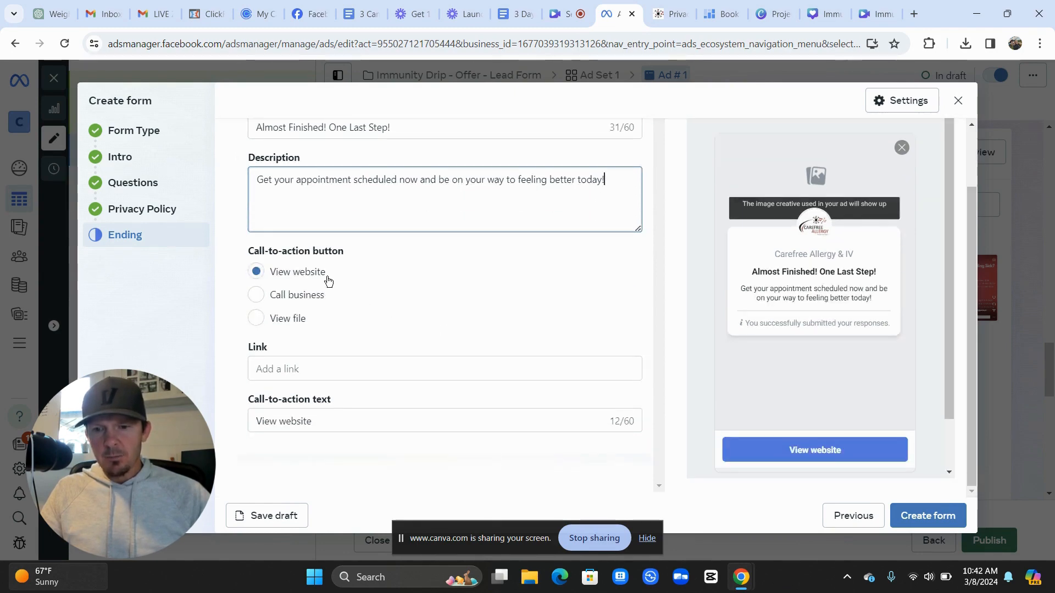
Set the ending link to the clinic's Setmore booking page URL copied from the Book tab
click(302, 364)
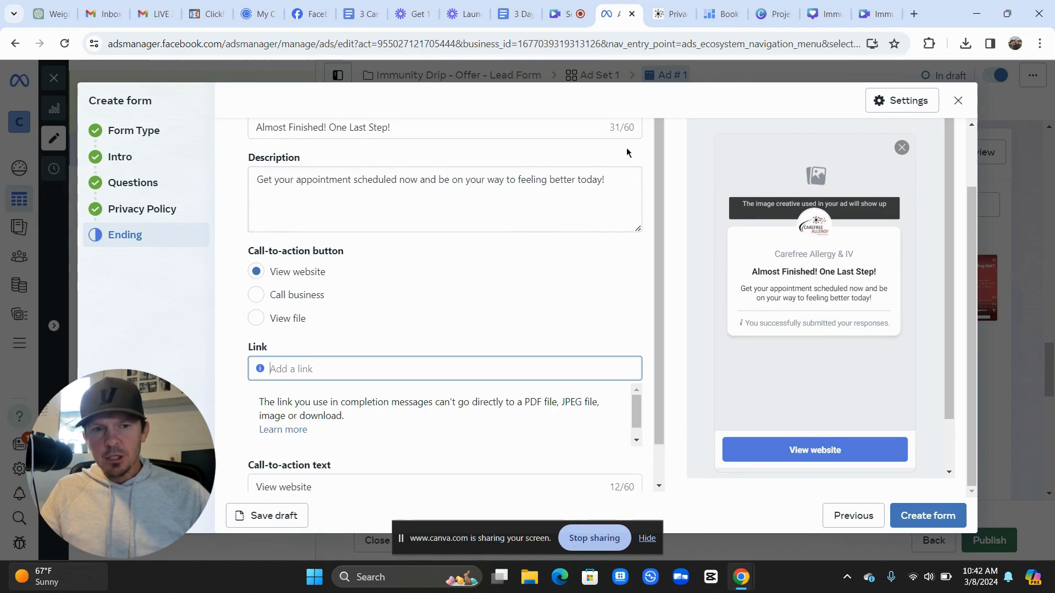
click(719, 17)
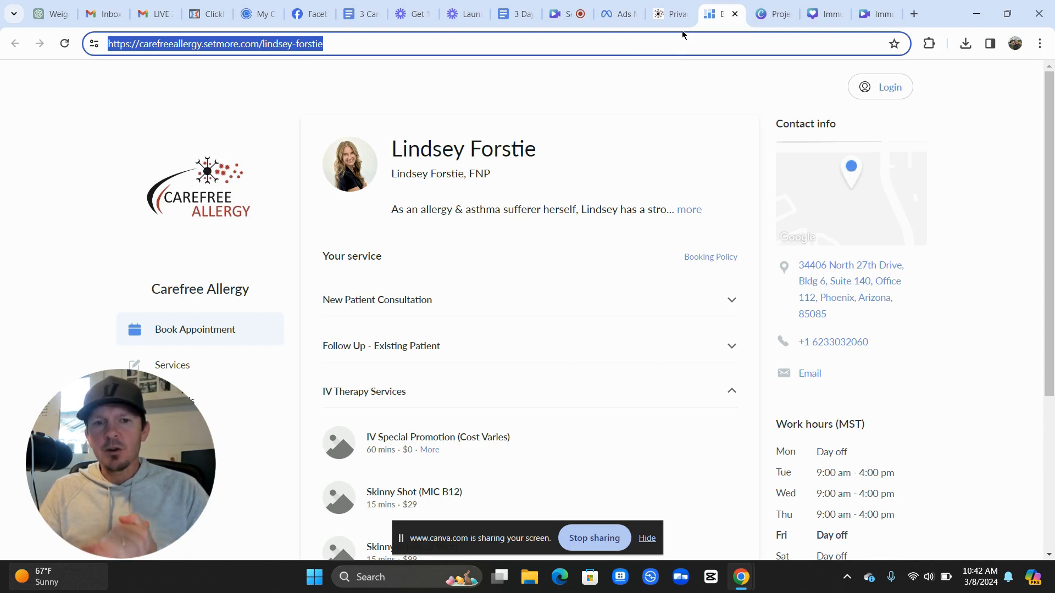
click(637, 20)
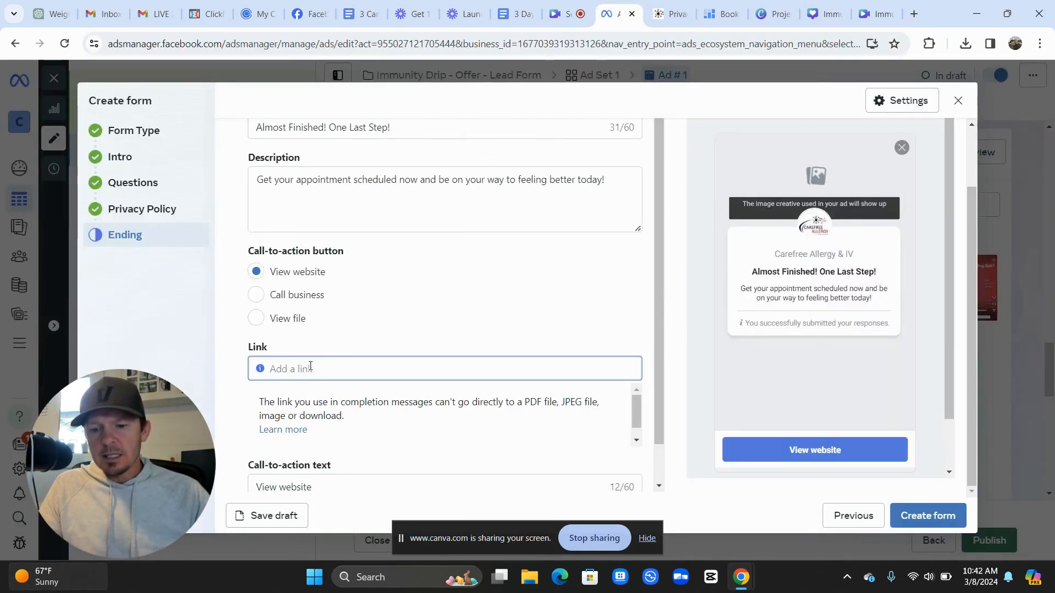
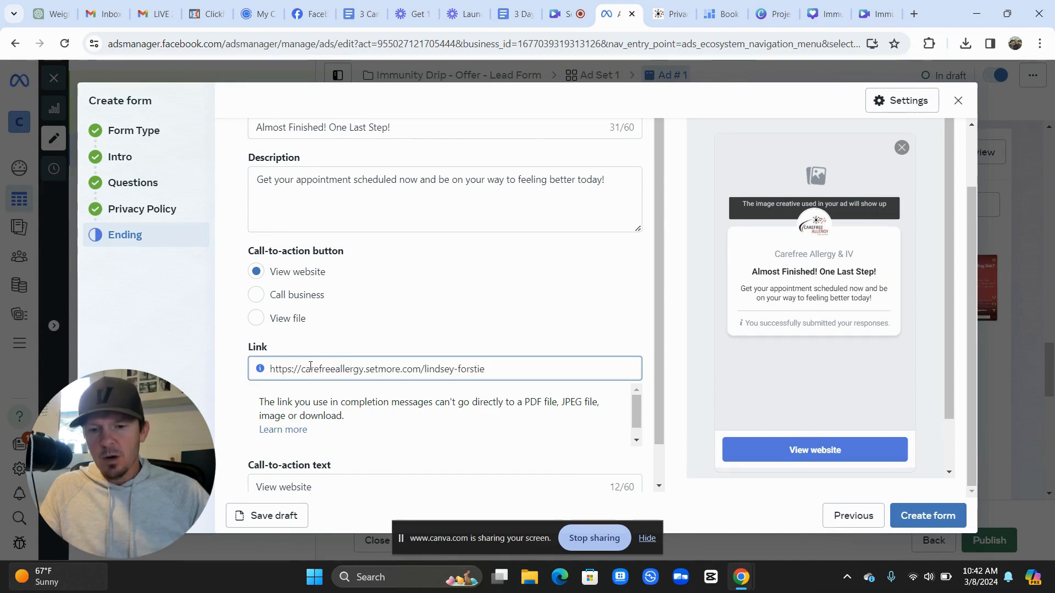
scroll(242, 407, down, 1)
Replace the 'View website' call-to-action text with 'Book Now!'
click(314, 444)
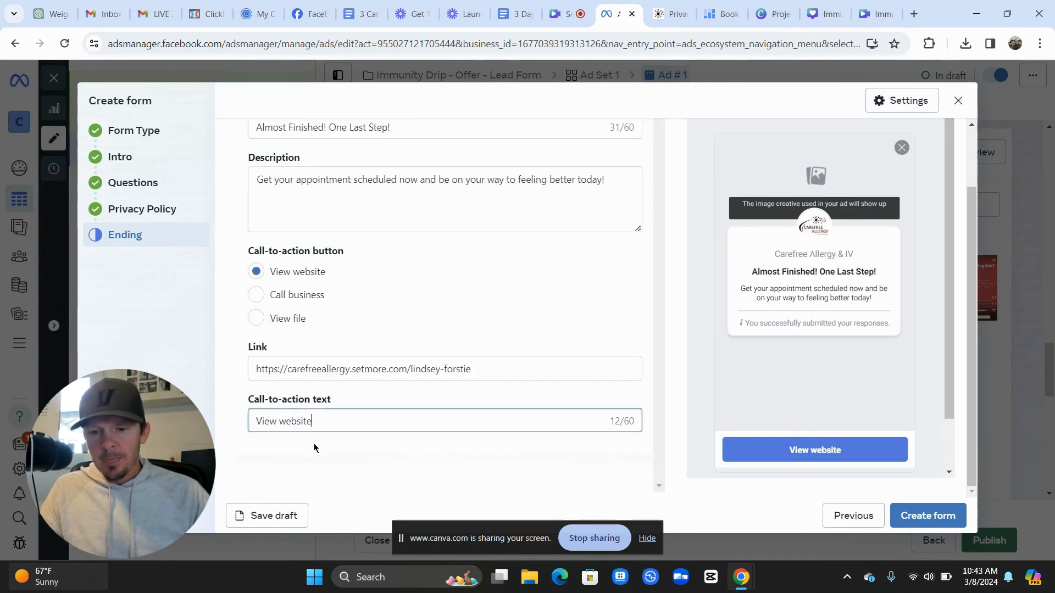
drag(316, 422, 243, 420)
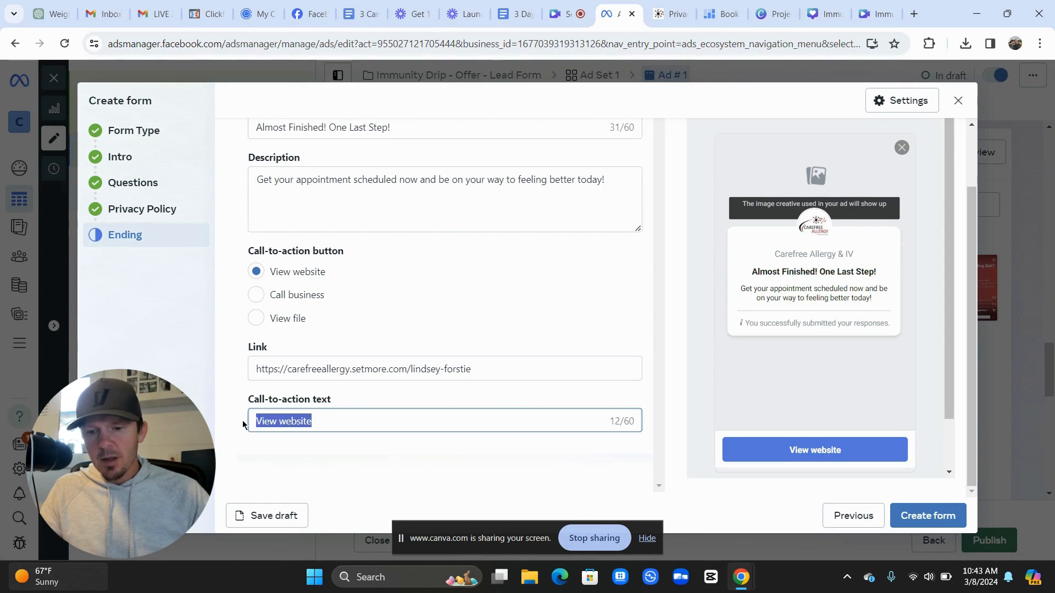
click(243, 420)
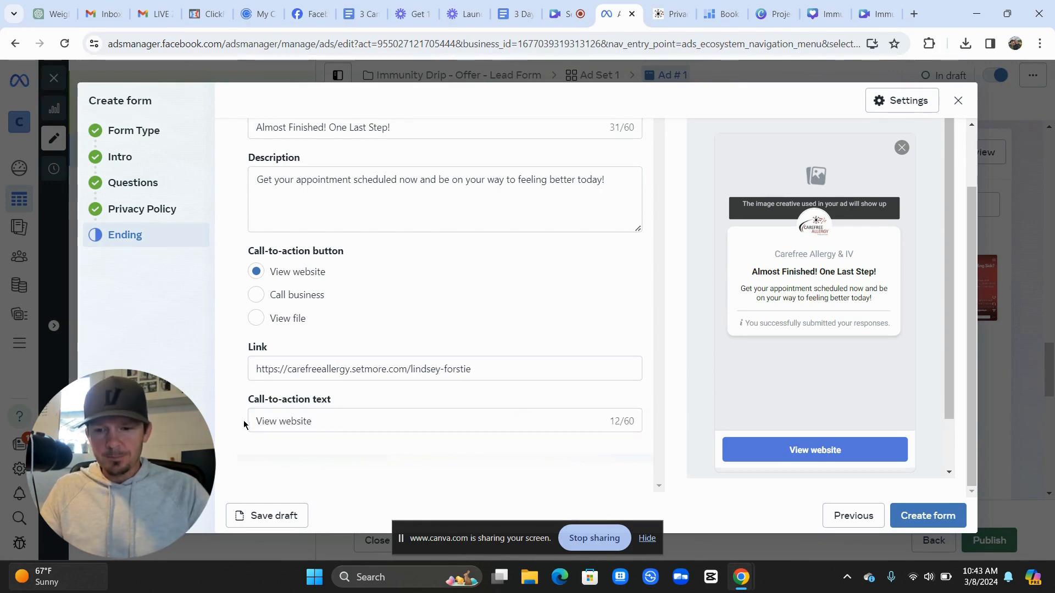
drag(244, 421, 309, 421)
key(BackSpace)
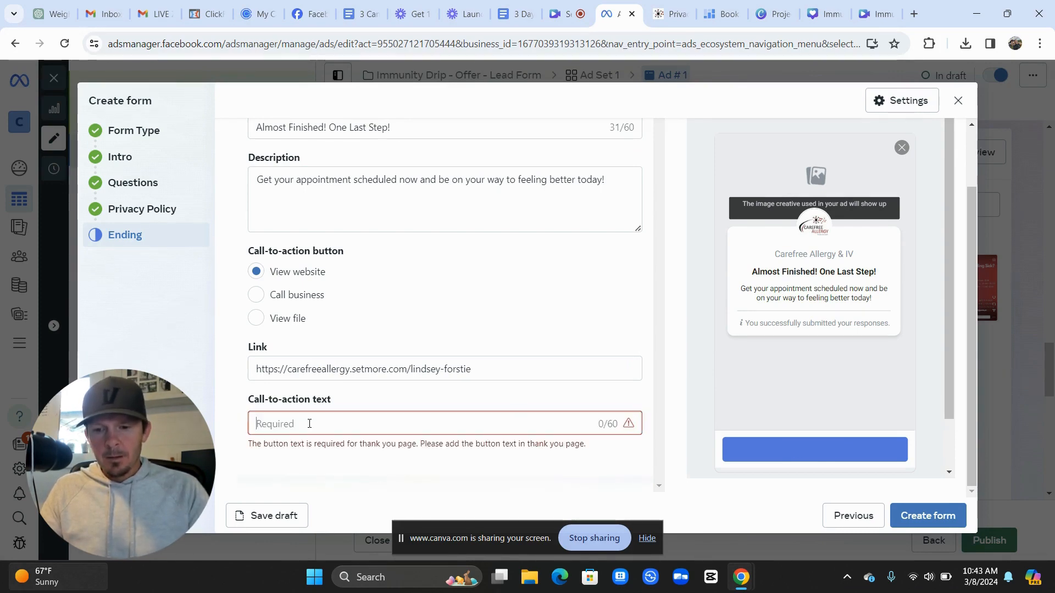
text(Book No)
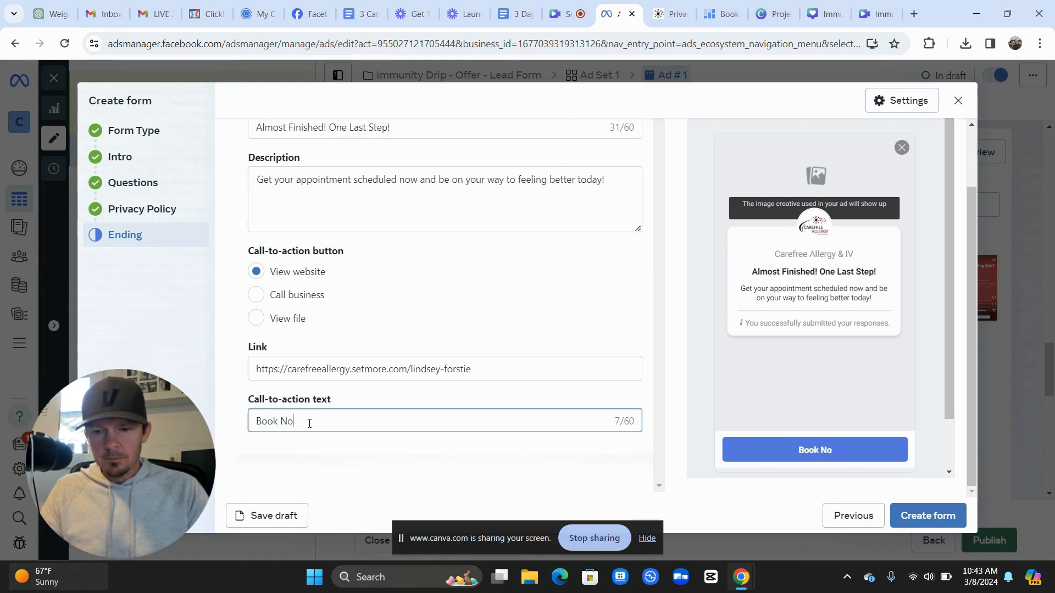
text(w!)
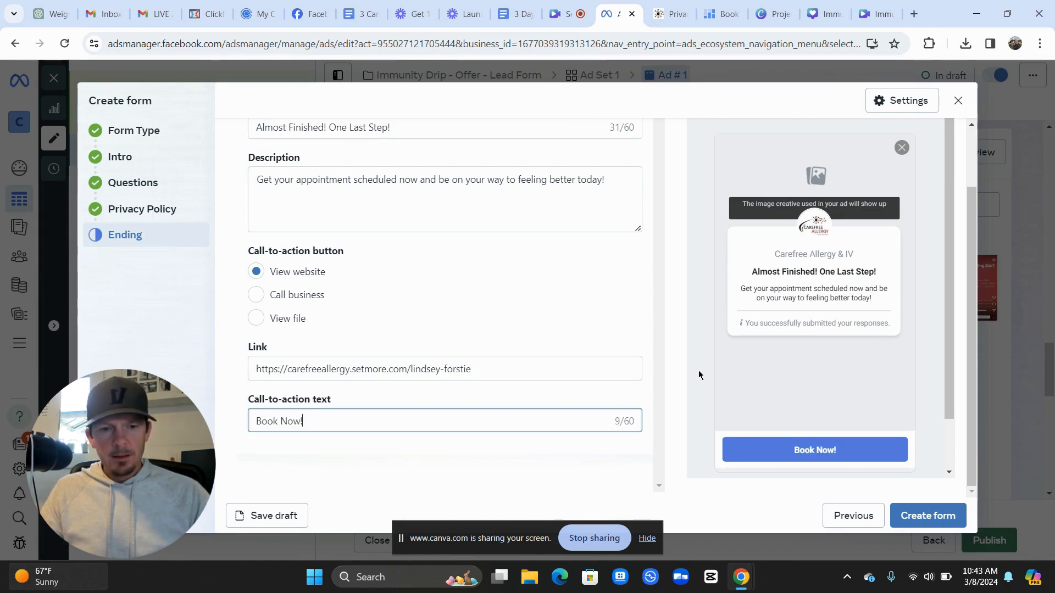
Create the Immunity IV Lead Form and confirm it is selected as Ad # 1's instant form
click(947, 514)
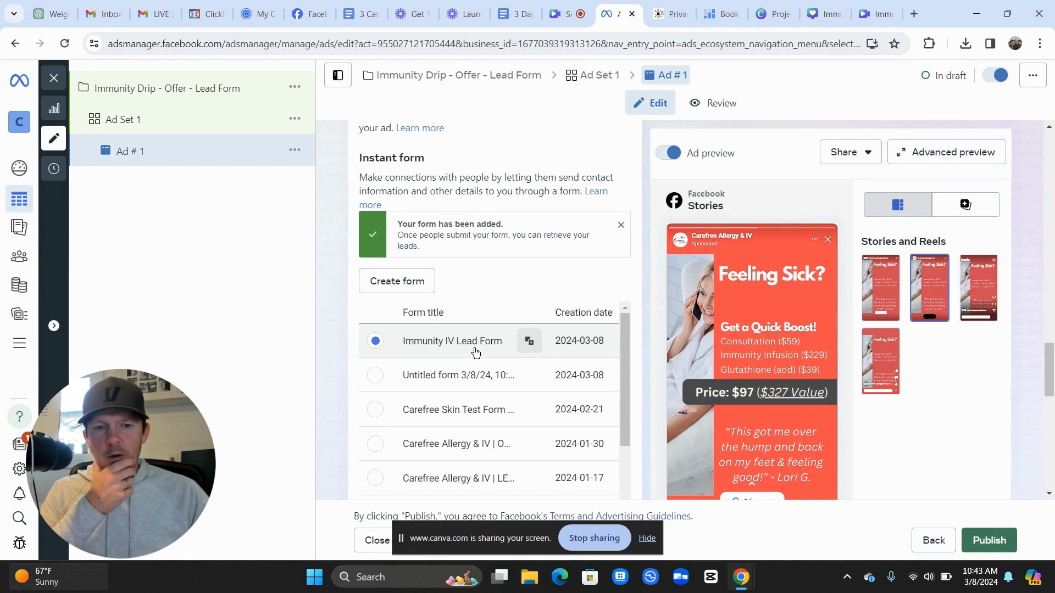
scroll(338, 372, down, 3)
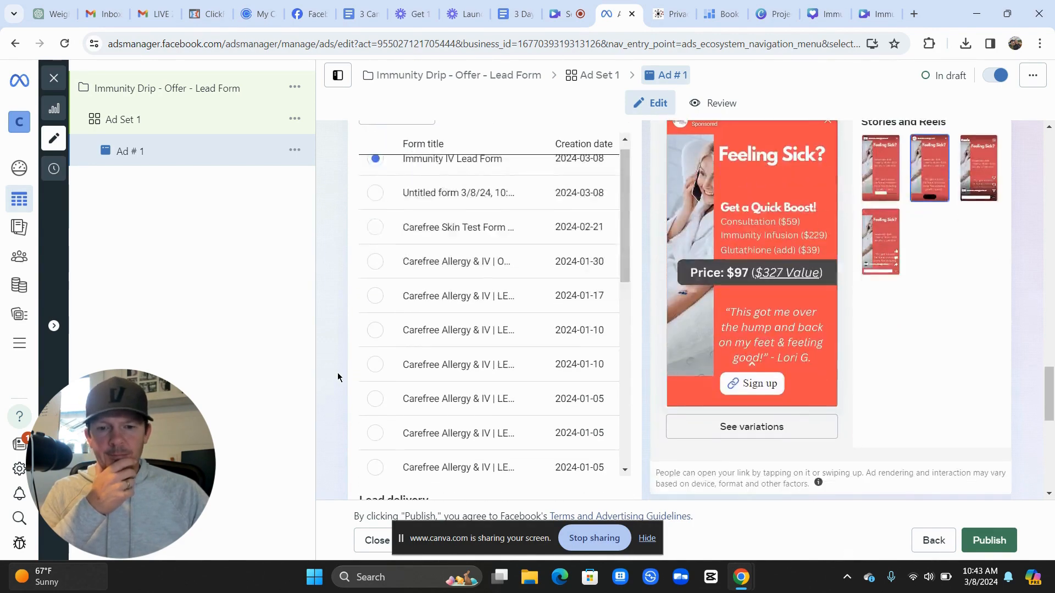
scroll(338, 374, down, 5)
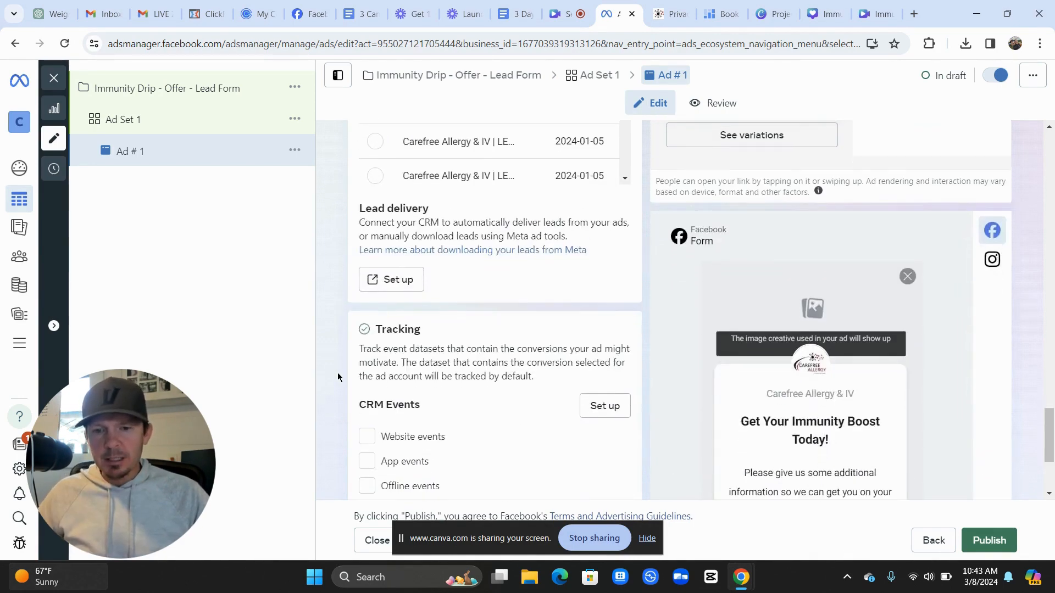
scroll(337, 373, down, 1)
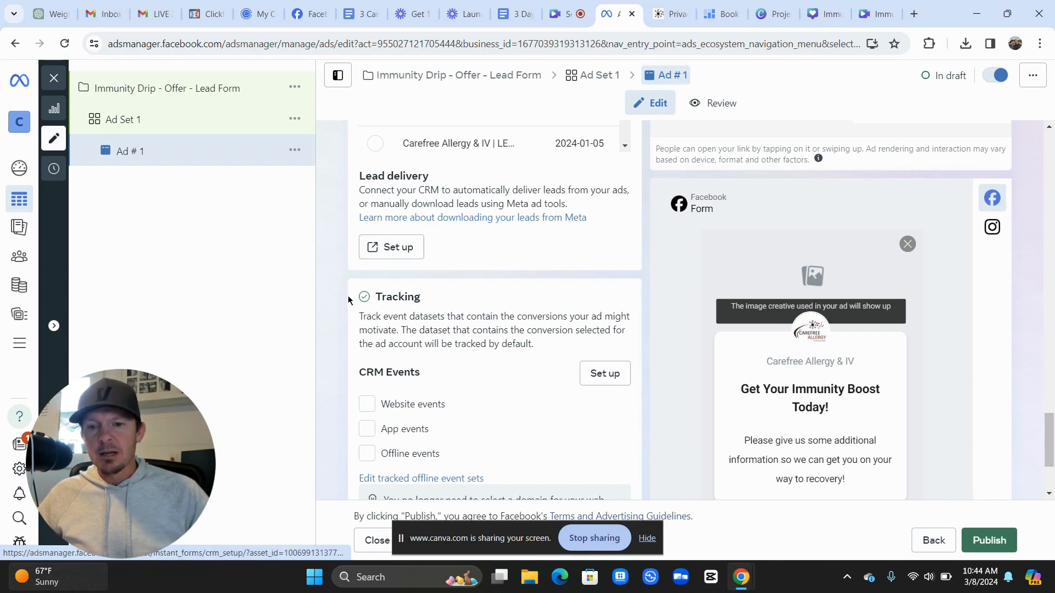
Enable Website events under CRM Events tracking, using the Carefree Allergy Website Data Pixel dataset
scroll(341, 311, down, 2)
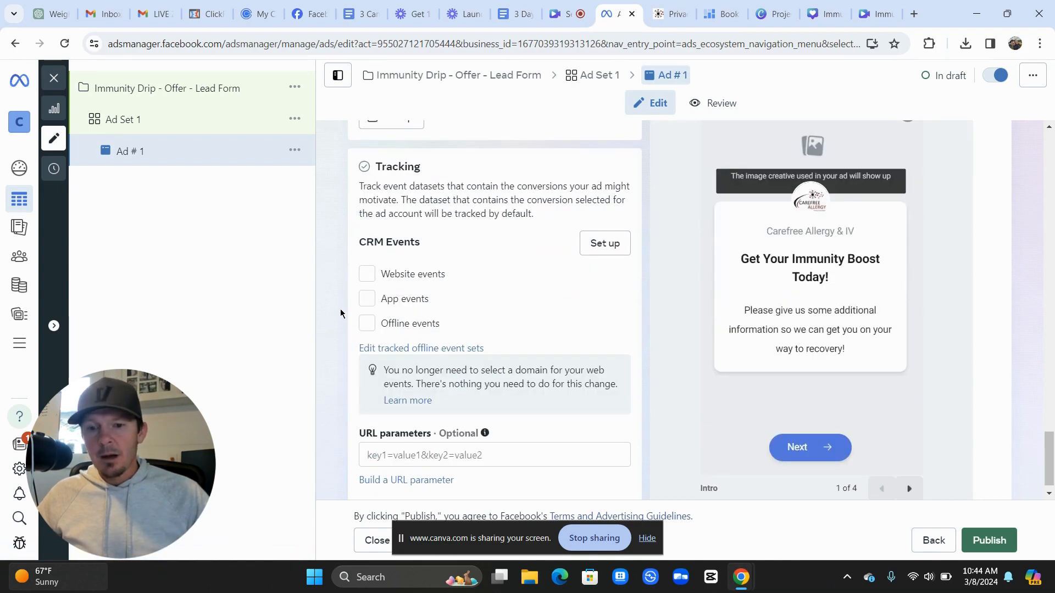
scroll(340, 312, down, 1)
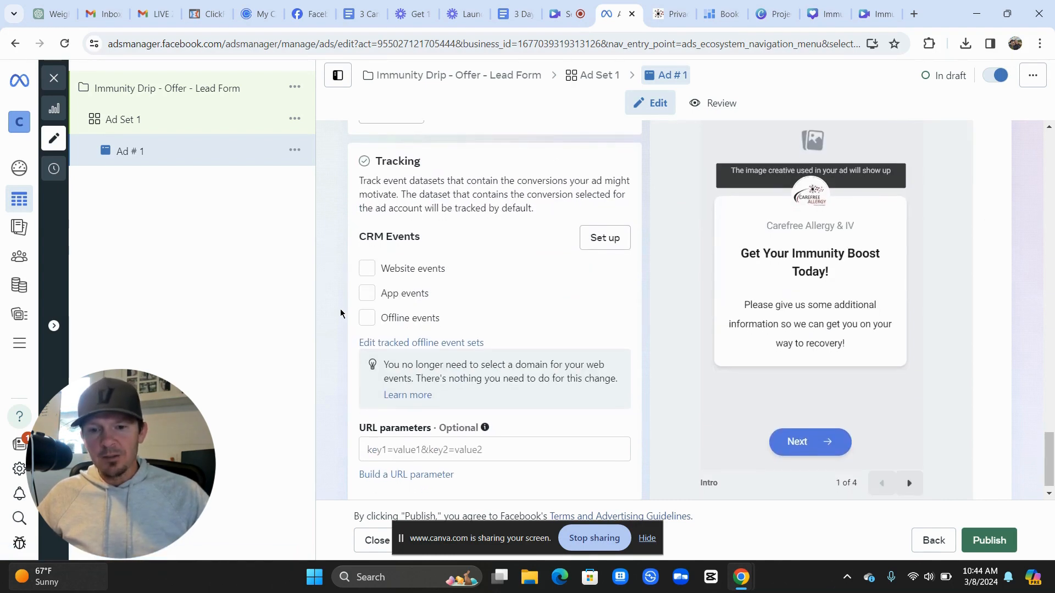
click(366, 272)
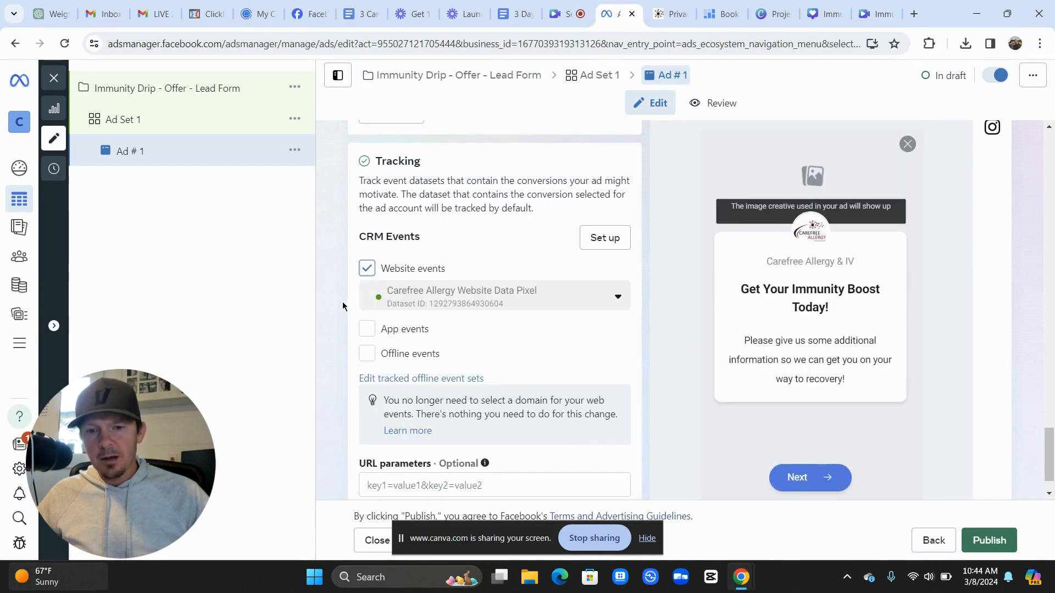
scroll(452, 250, down, 1)
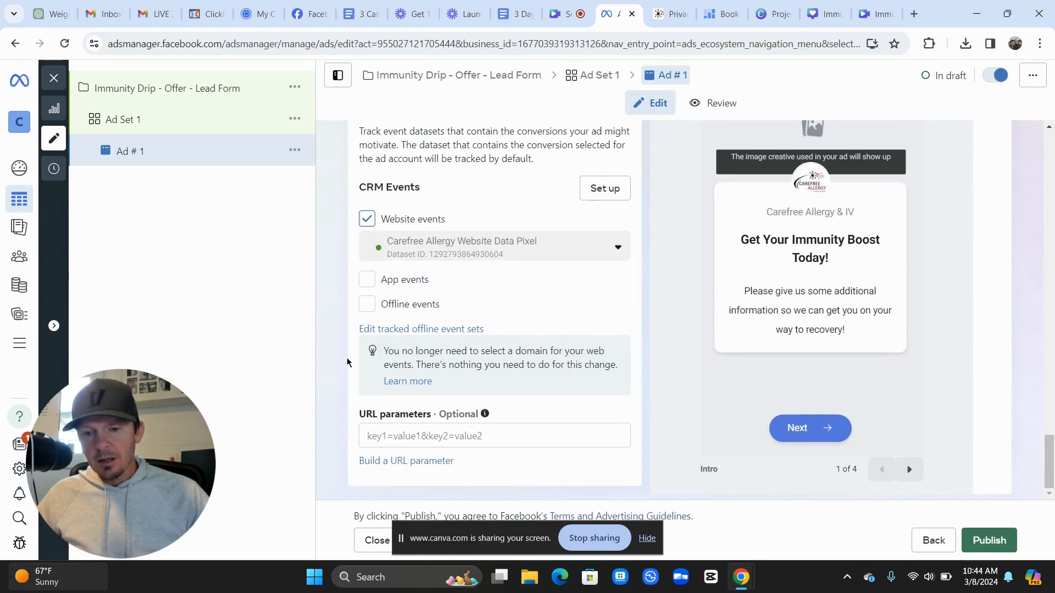
scroll(348, 367, up, 3)
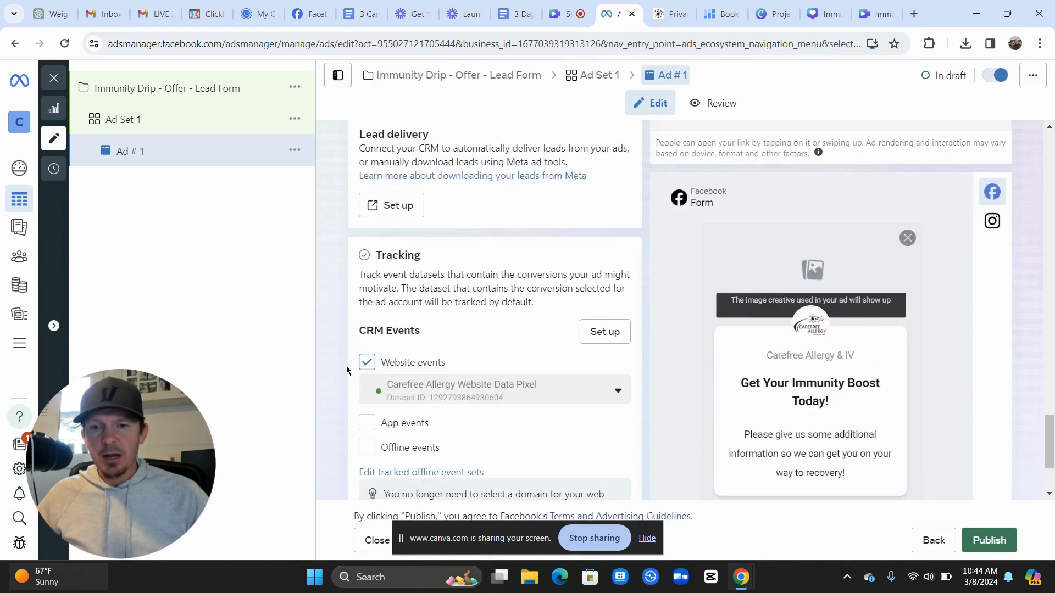
scroll(347, 370, up, 1)
scroll(346, 369, up, 15)
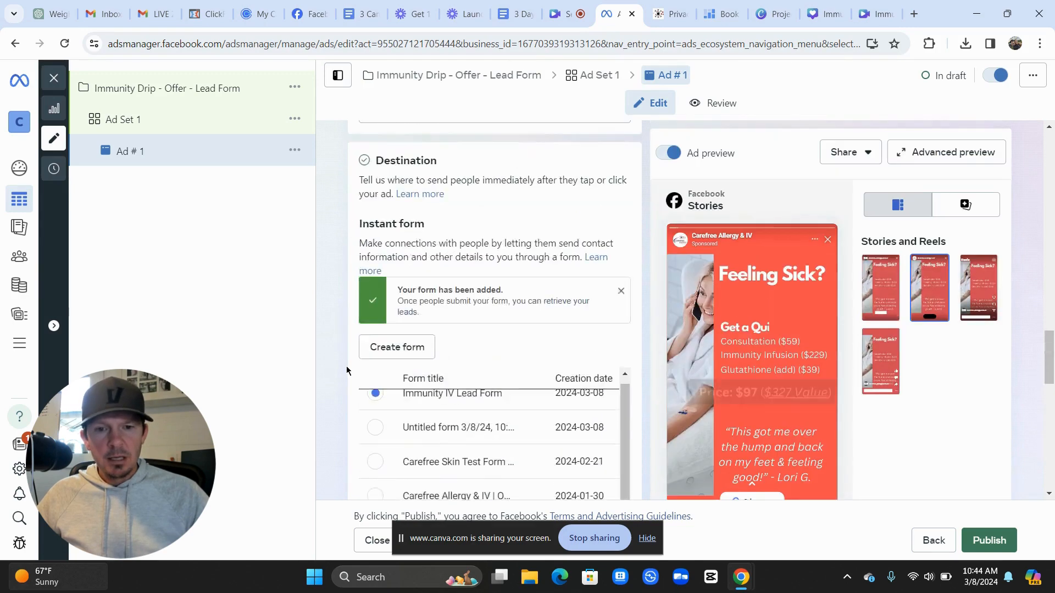
scroll(346, 371, up, 6)
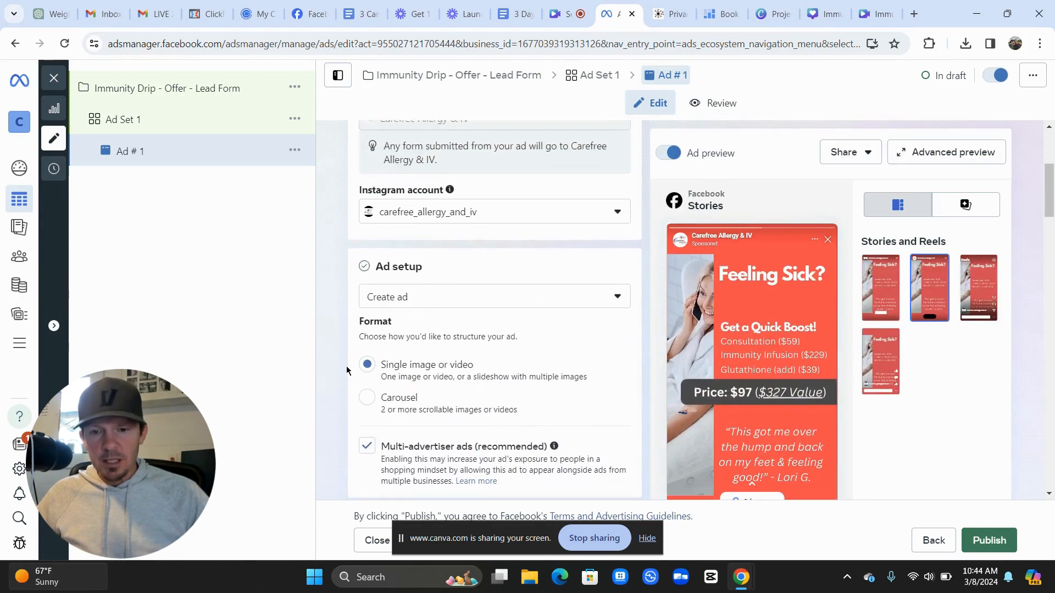